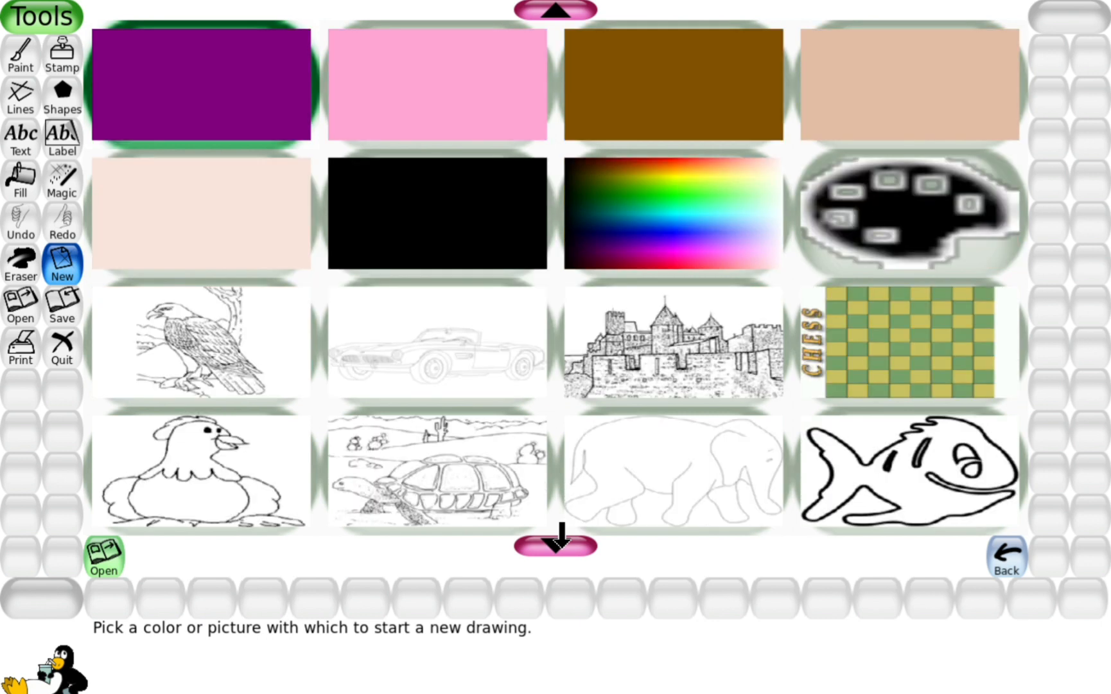
Start a new drawing from the spotted frog colouring picture.
left_click(560, 545)
left_click(250, 308)
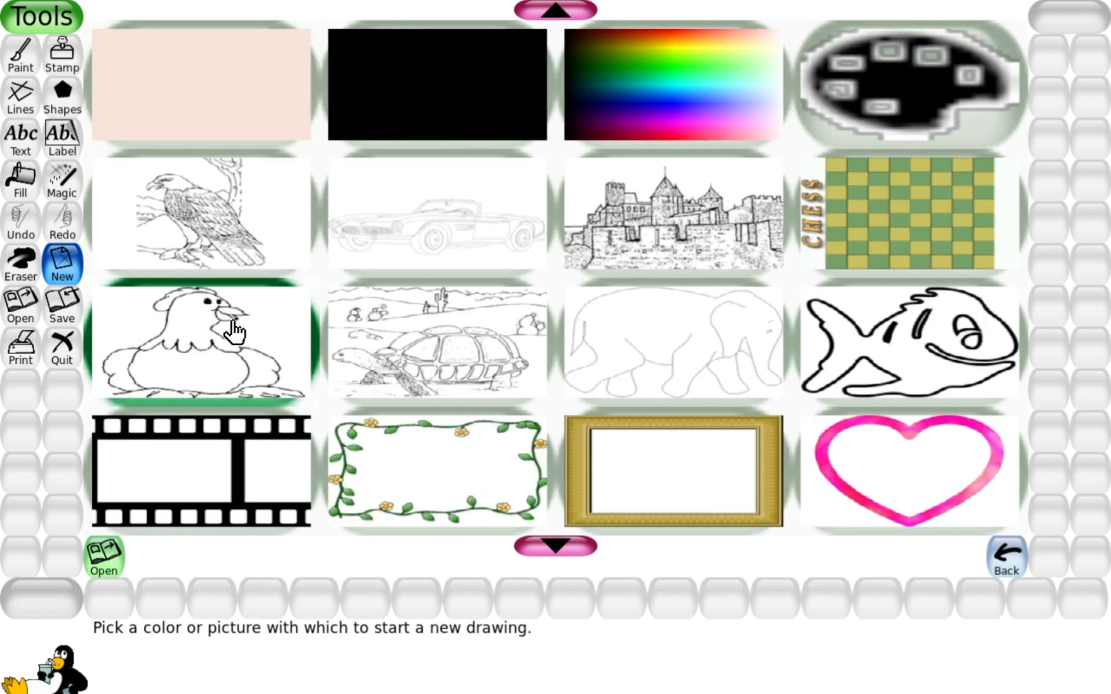
left_click(684, 365)
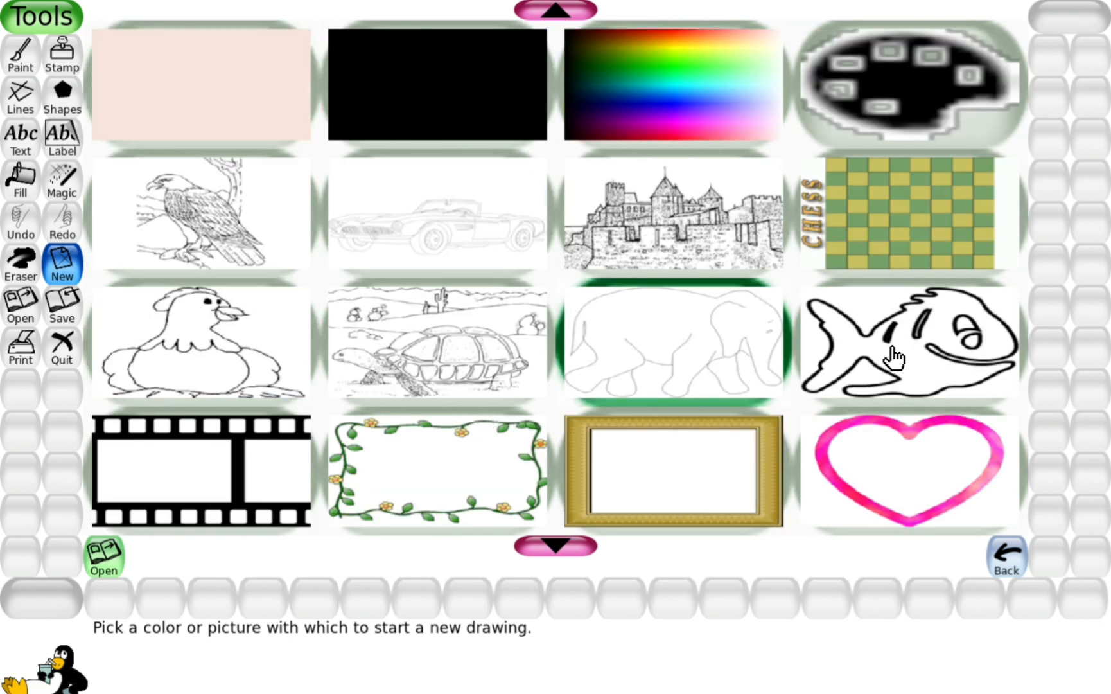
left_click(902, 376)
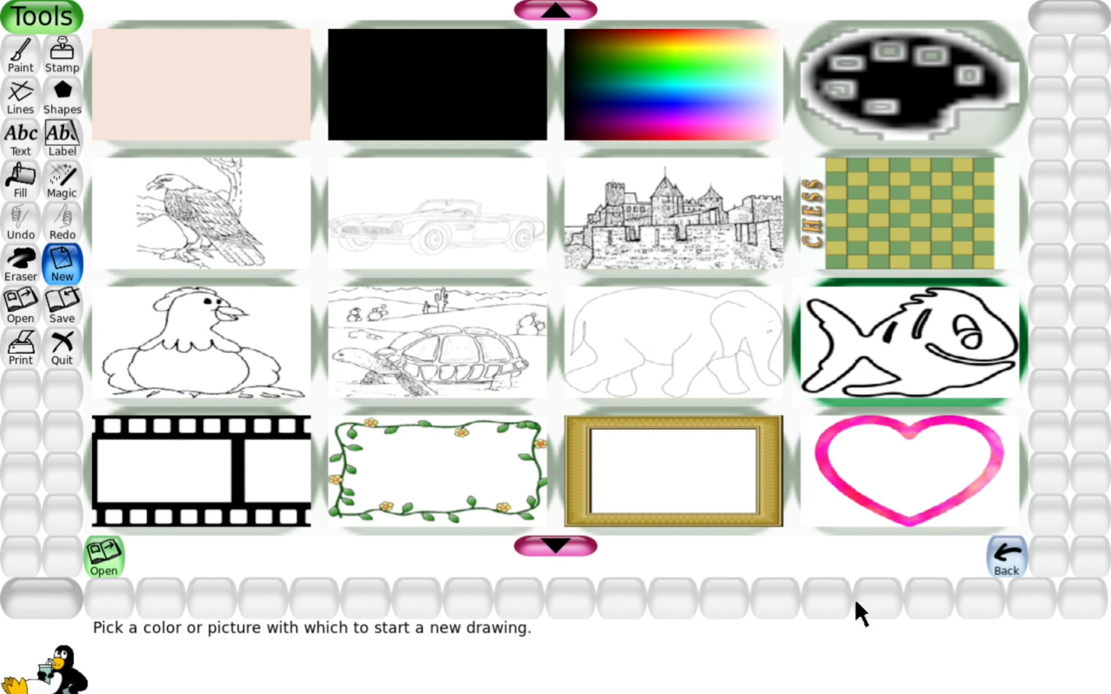
left_click(559, 545)
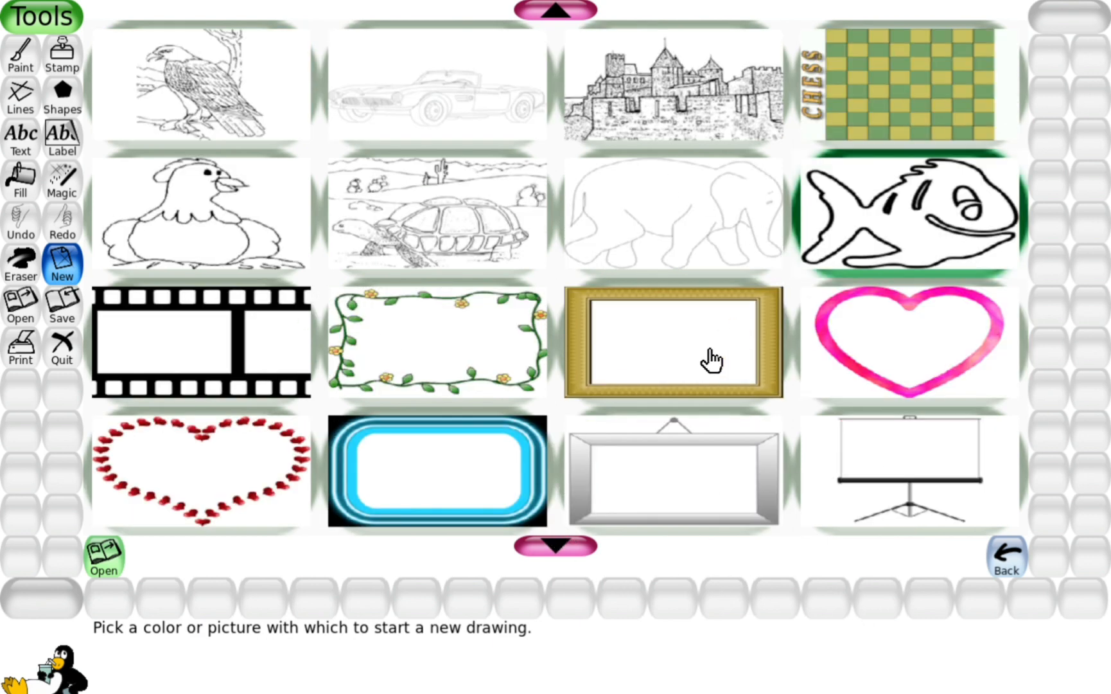
left_click(564, 543)
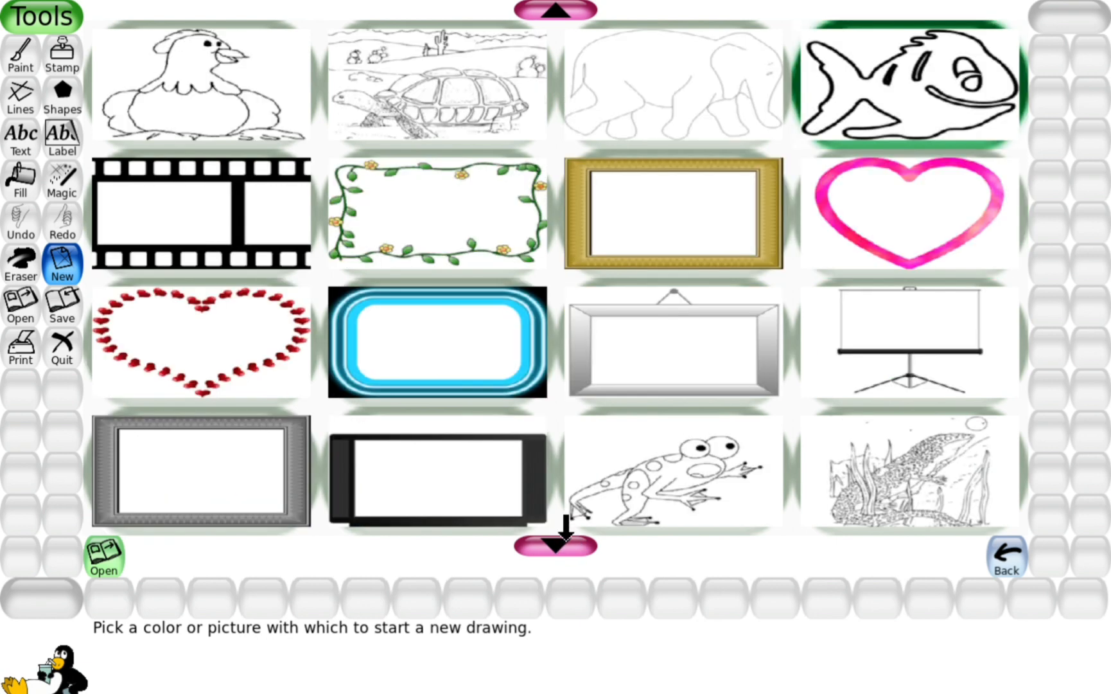
left_click(655, 465)
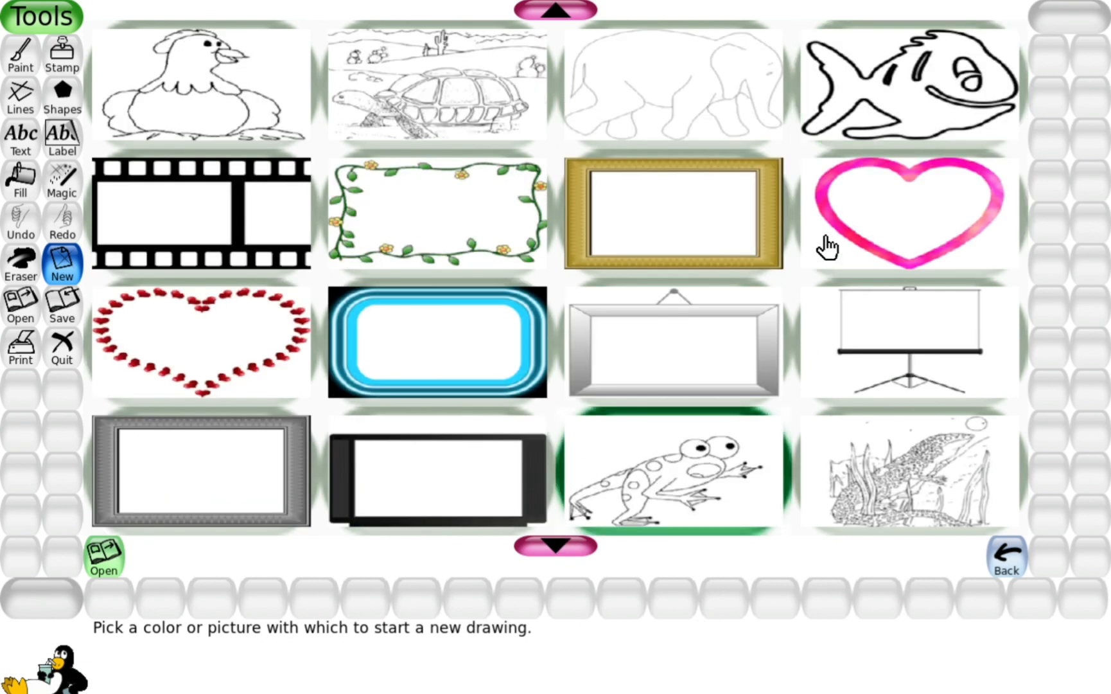
left_click(665, 484)
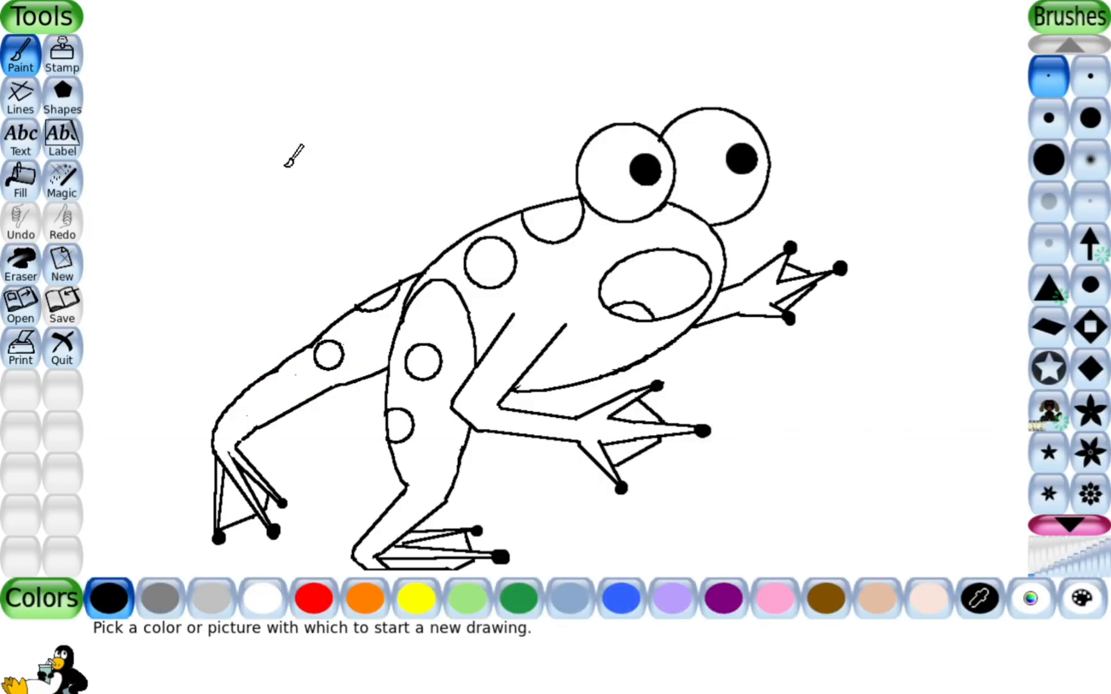
Try Solid fills in black and orange on the background around the frog, and undo both.
left_click(24, 188)
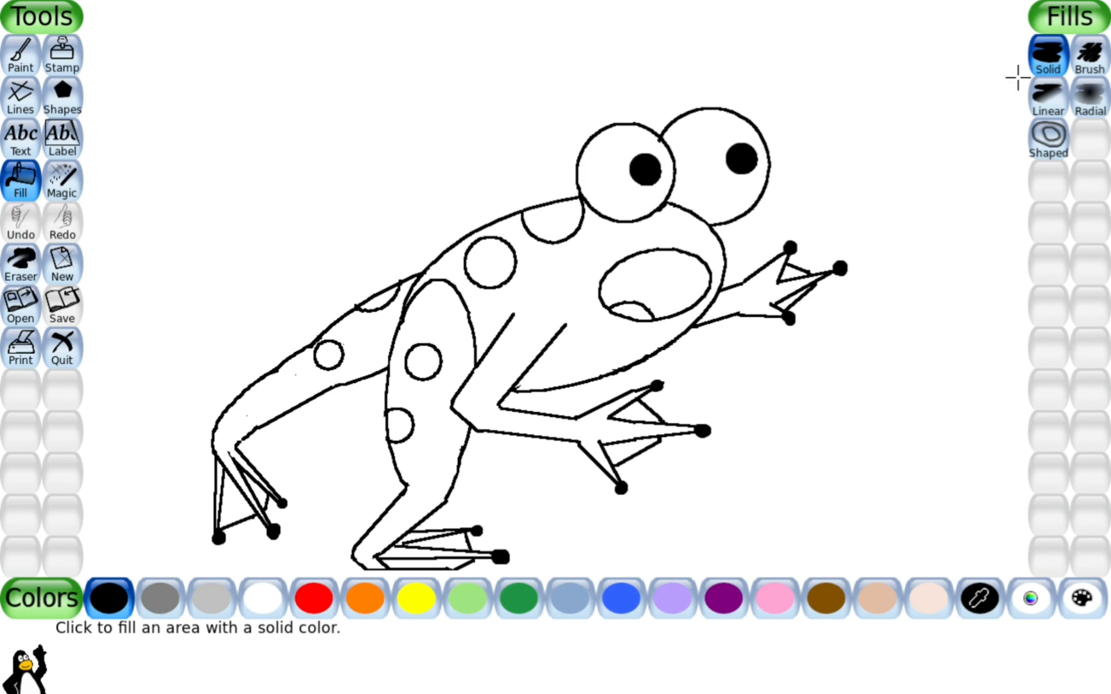
left_click(1054, 82)
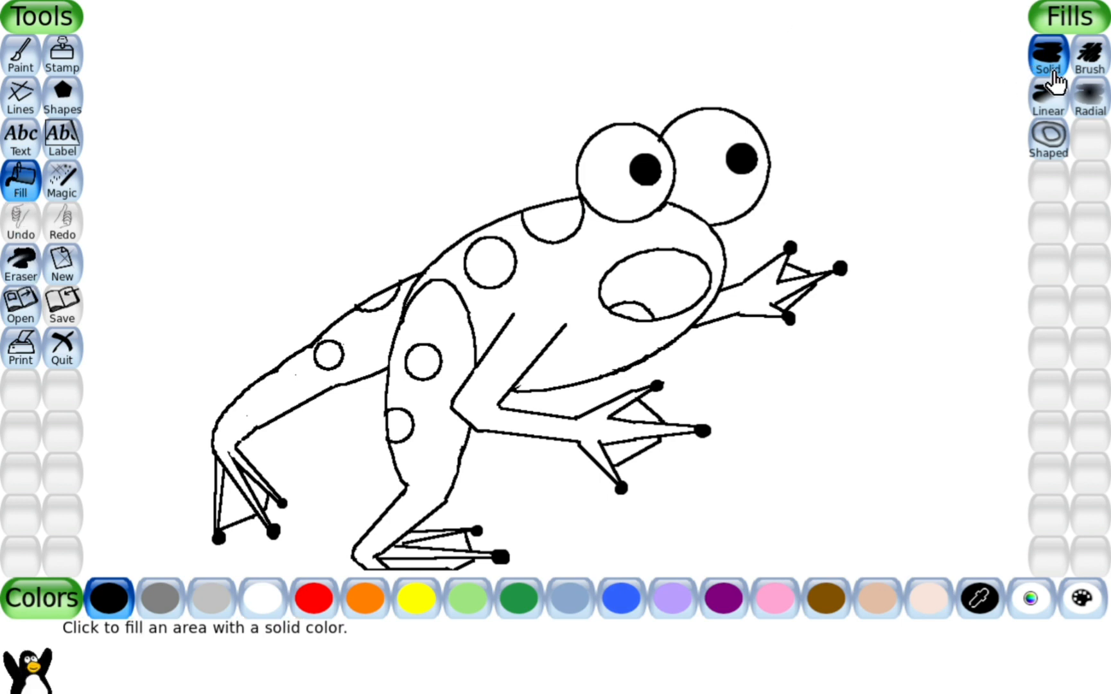
left_click(282, 95)
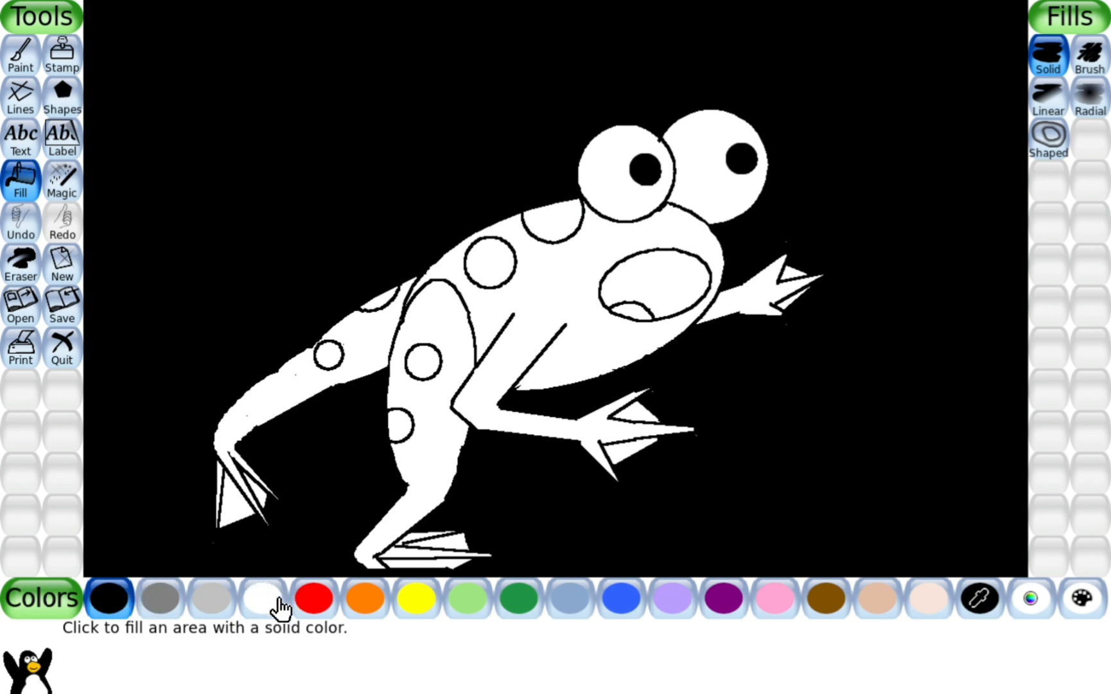
left_click(365, 598)
left_click(193, 218)
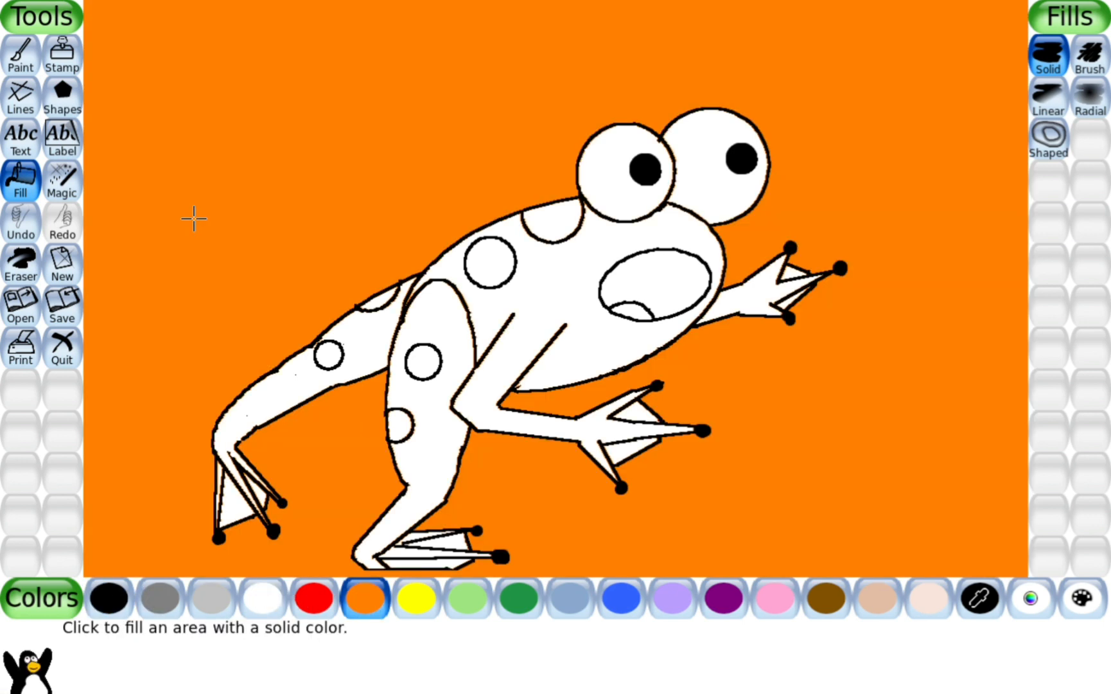
left_click(23, 233)
left_click(24, 232)
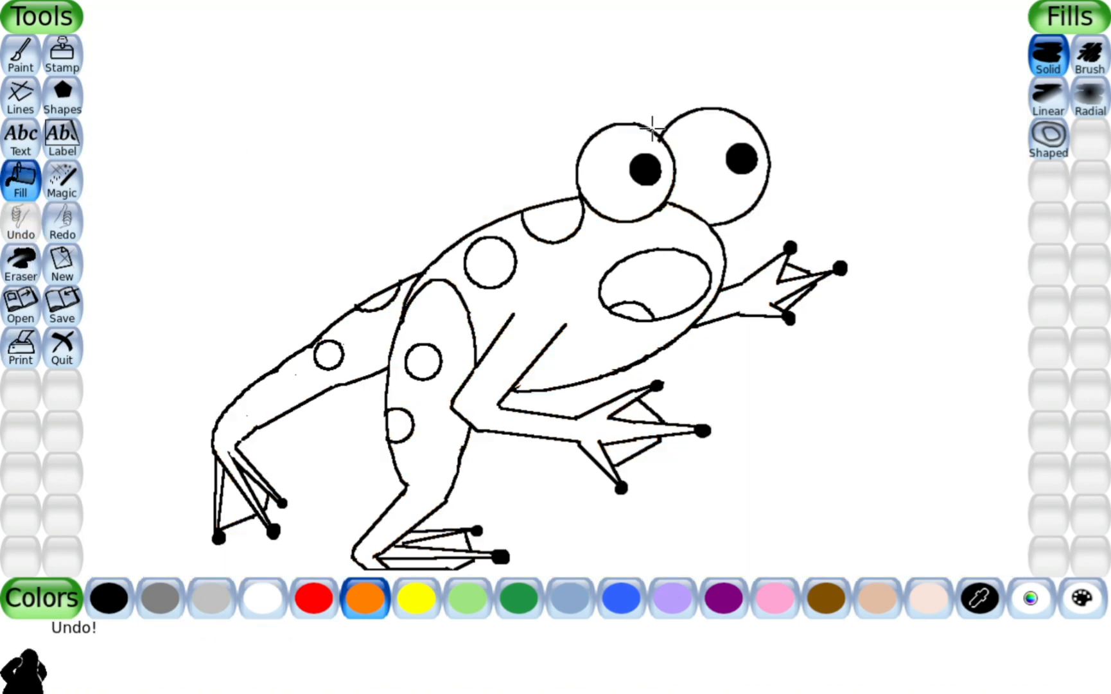
Try the Brush fill with a yellow zigzag in the background's upper-left area, and undo it.
left_click(1089, 58)
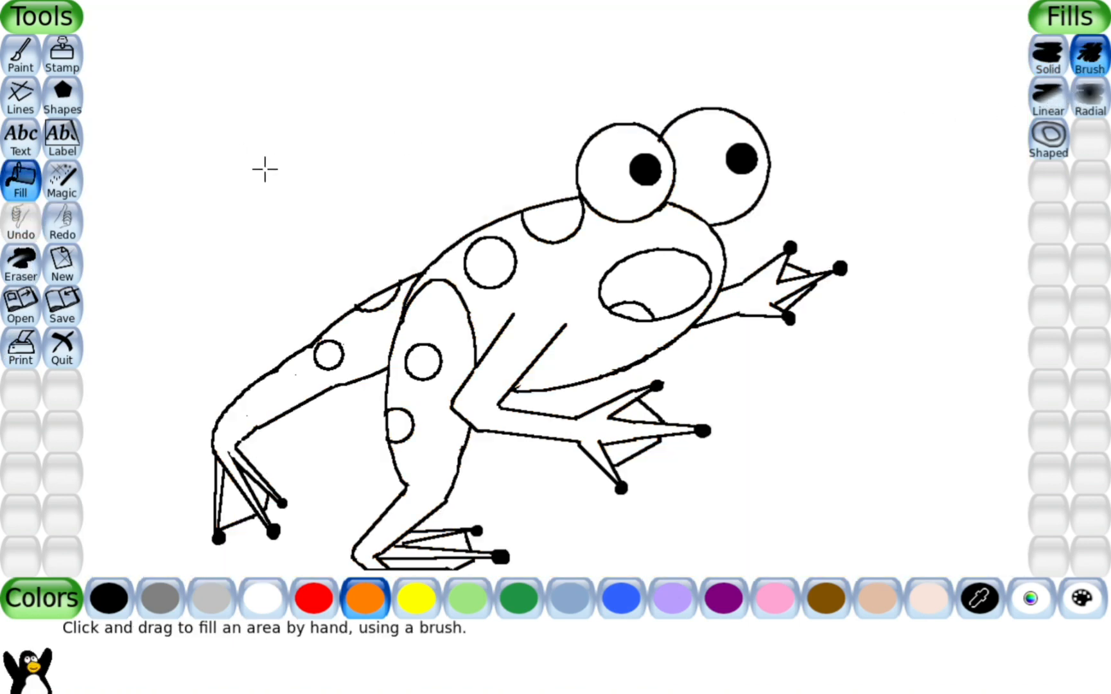
left_click(416, 610)
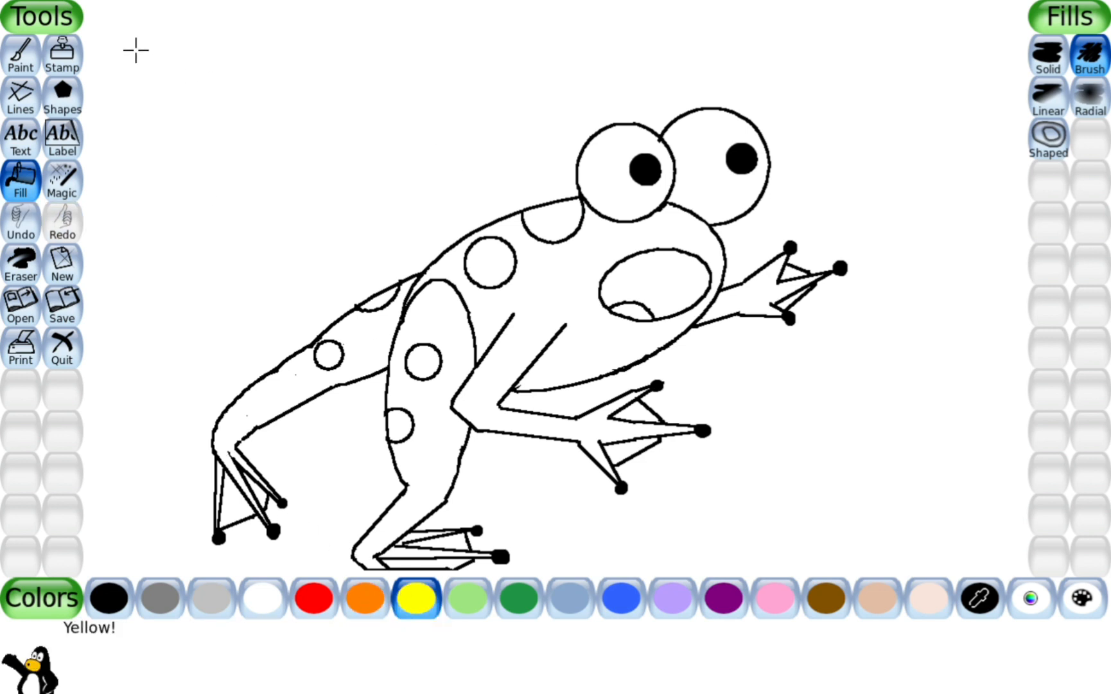
mouse_move(136, 47)
left_mouse_down()
mouse_move(284, 51)
mouse_move(147, 122)
mouse_move(212, 121)
mouse_move(175, 152)
mouse_move(215, 151)
left_mouse_up()
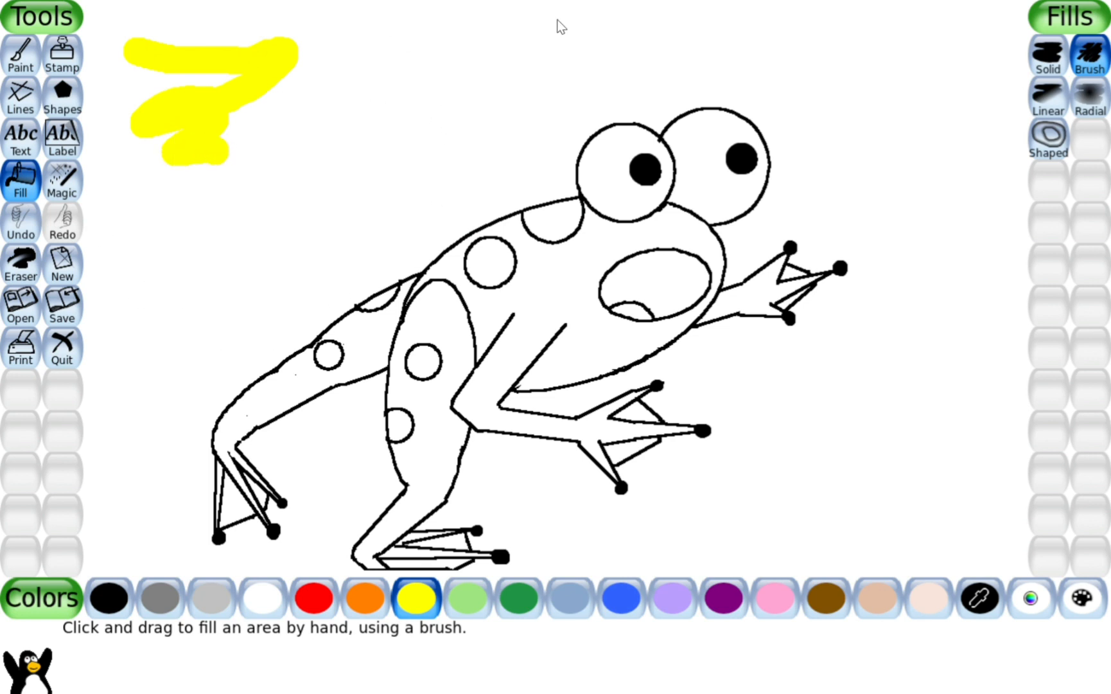
left_click(18, 224)
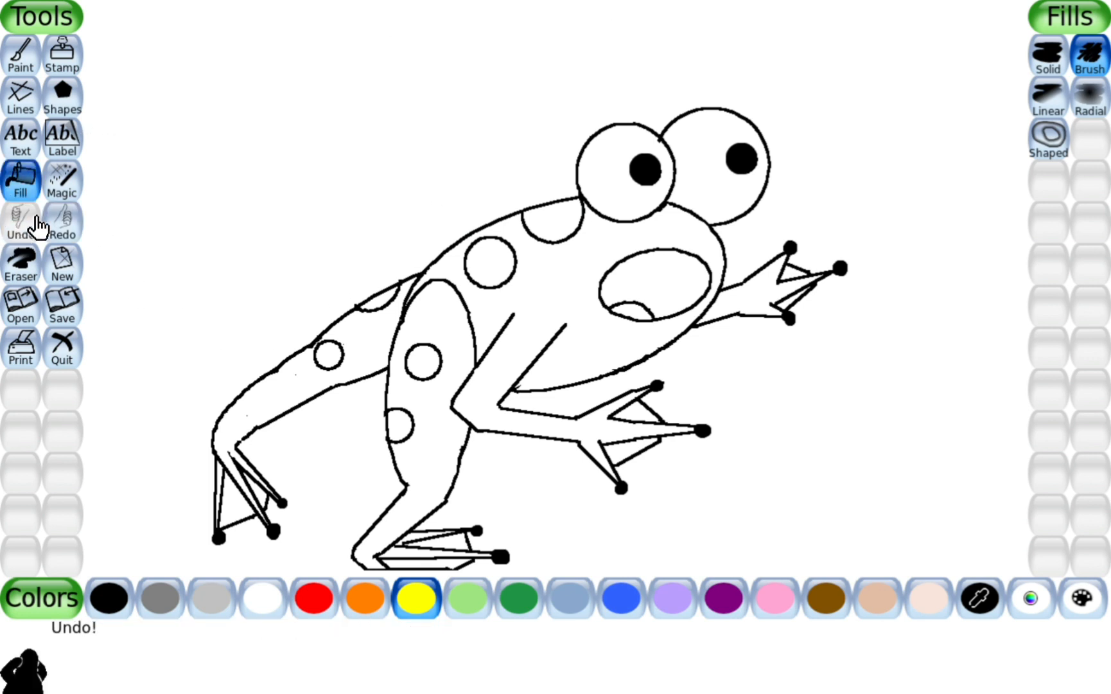
Try four light green Linear gradient fills across the background, working from the upper-left corner toward the right edge of the drawing.
left_click(1052, 99)
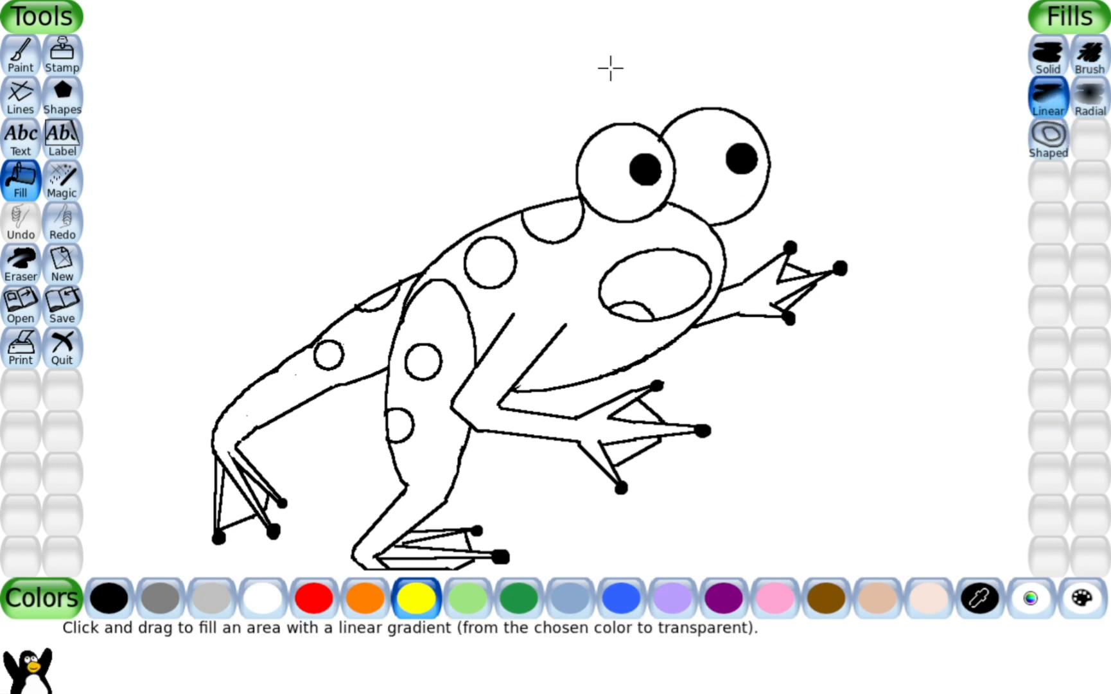
left_click(465, 600)
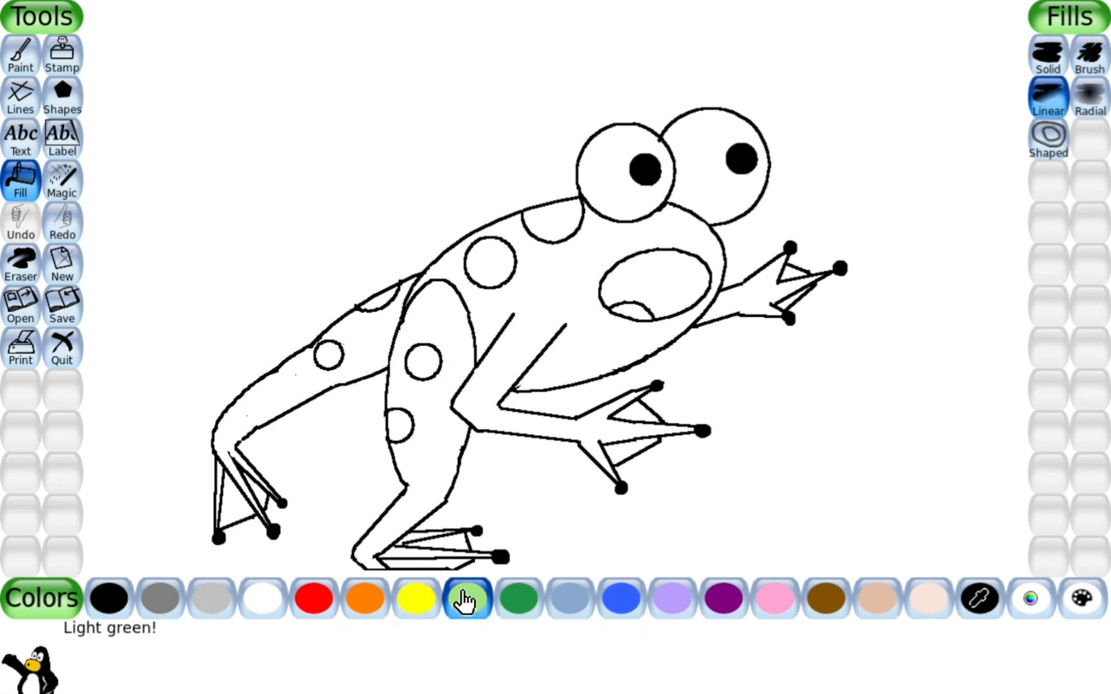
left_click_drag(103, 25, 159, 65)
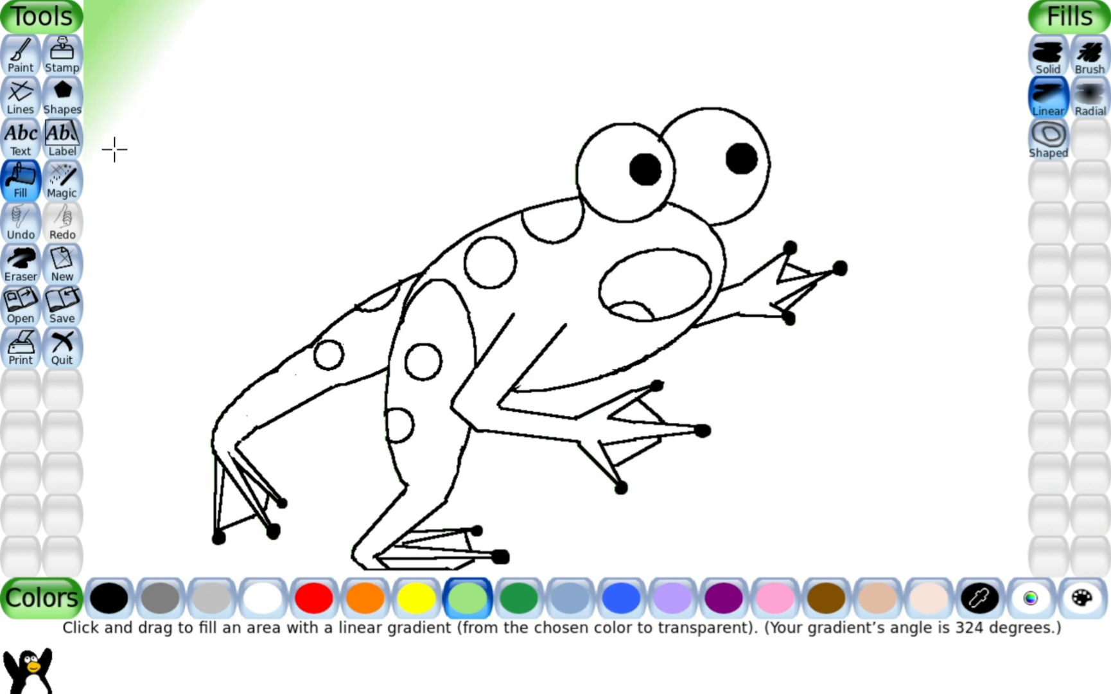
left_click_drag(114, 149, 229, 168)
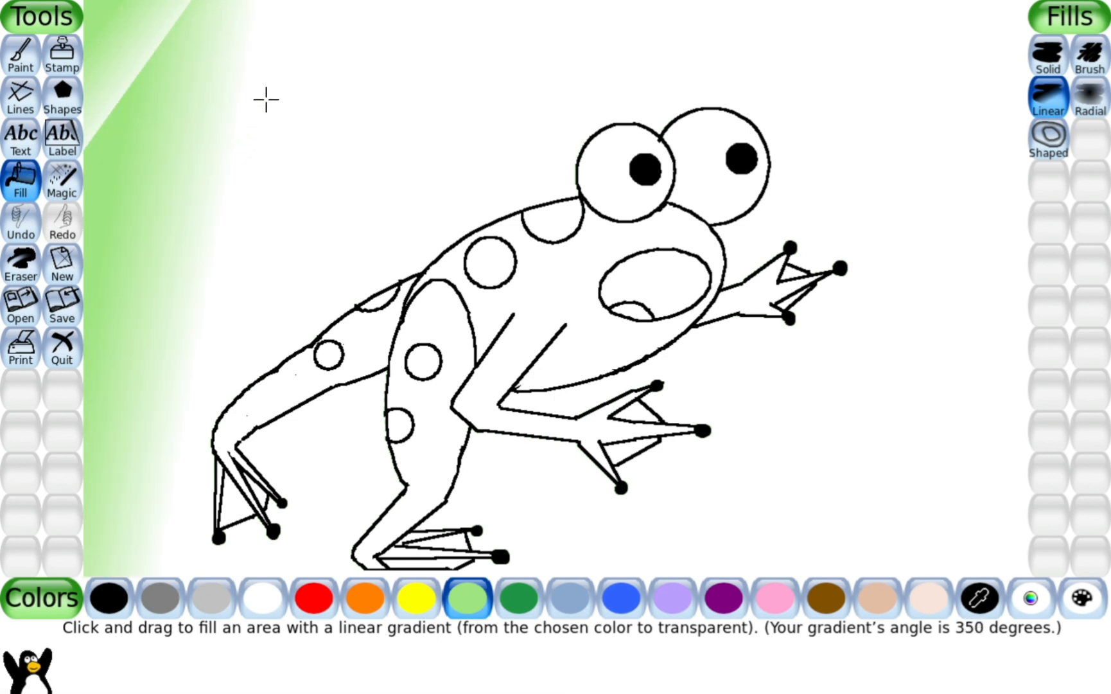
left_click_drag(266, 100, 393, 87)
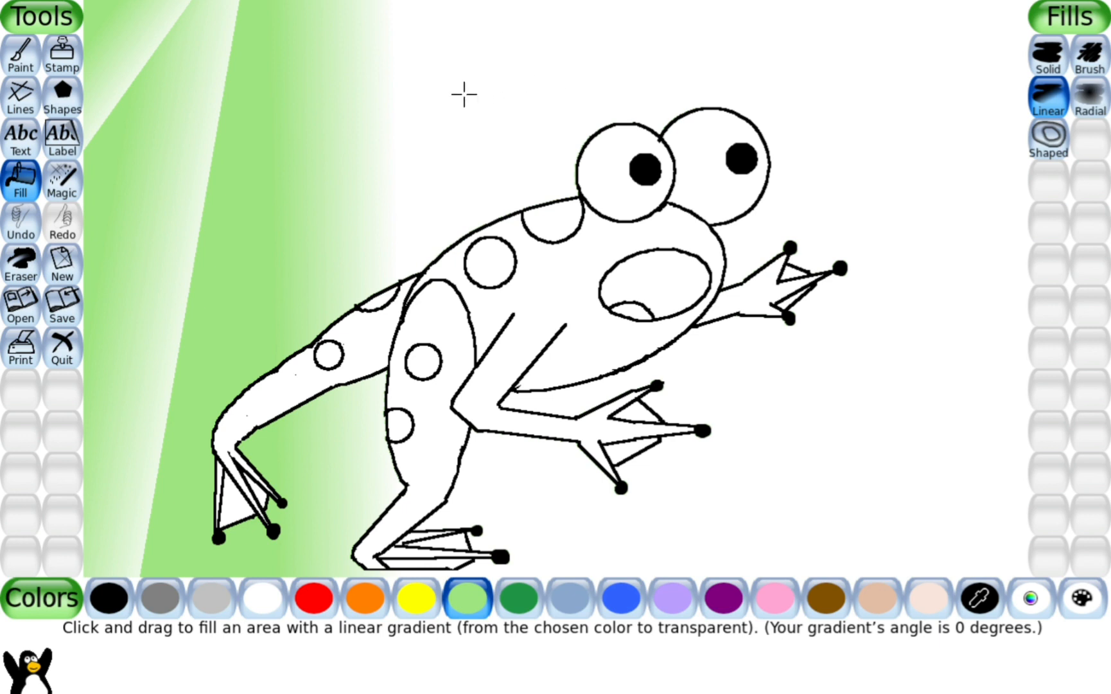
left_click_drag(463, 95, 930, 72)
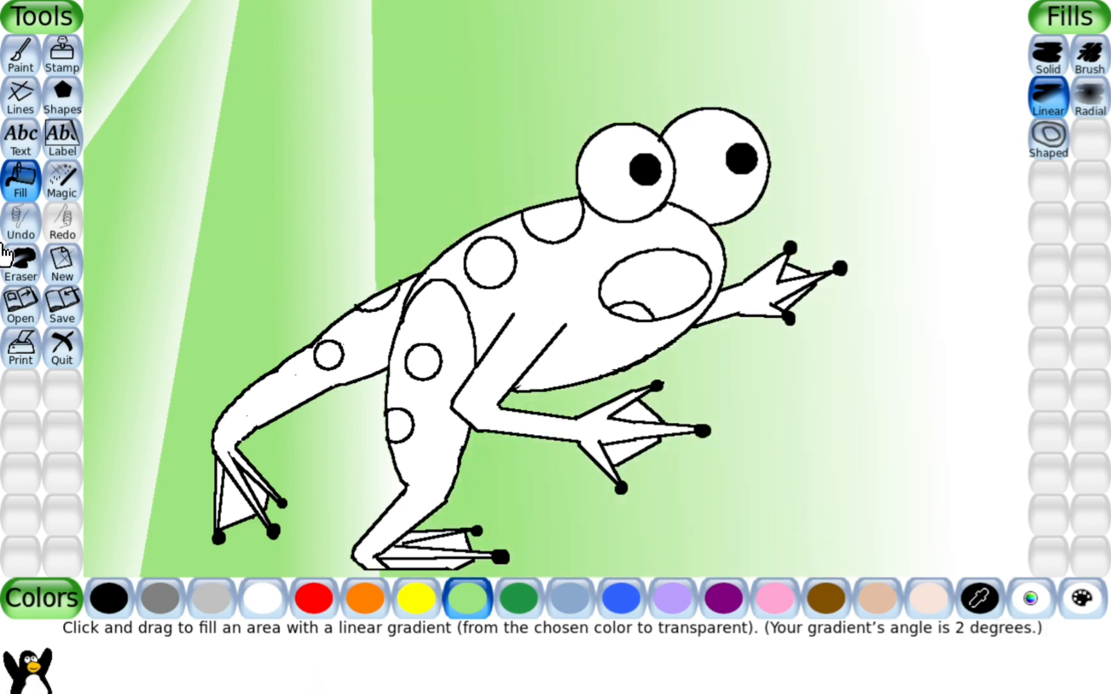
Undo all four linear gradient fills on the background.
left_click(21, 228)
left_click(21, 228)
left_click(21, 228)
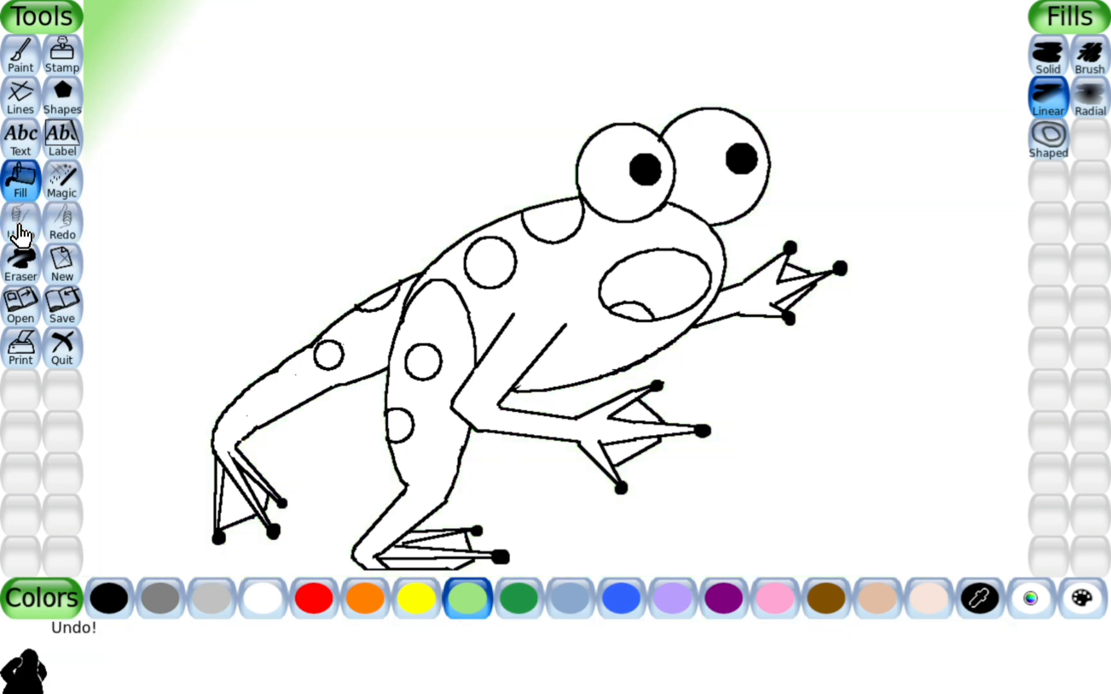
left_click(21, 228)
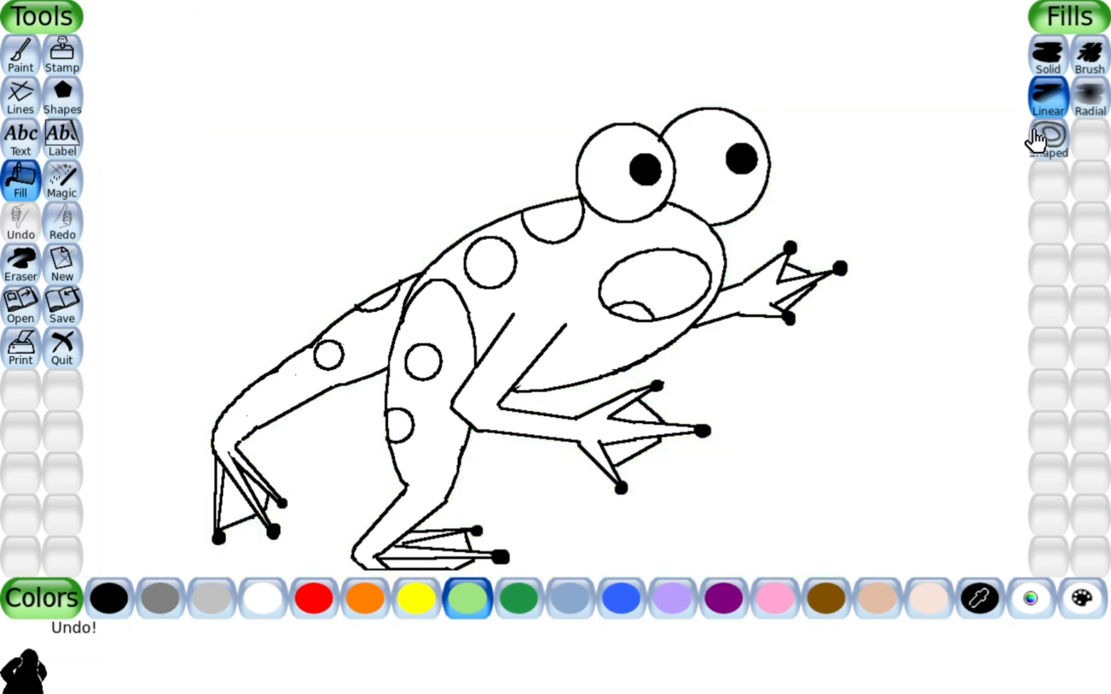
Try light green Radial gradient fills centred at six different spots in the background around the frog.
left_click(1092, 109)
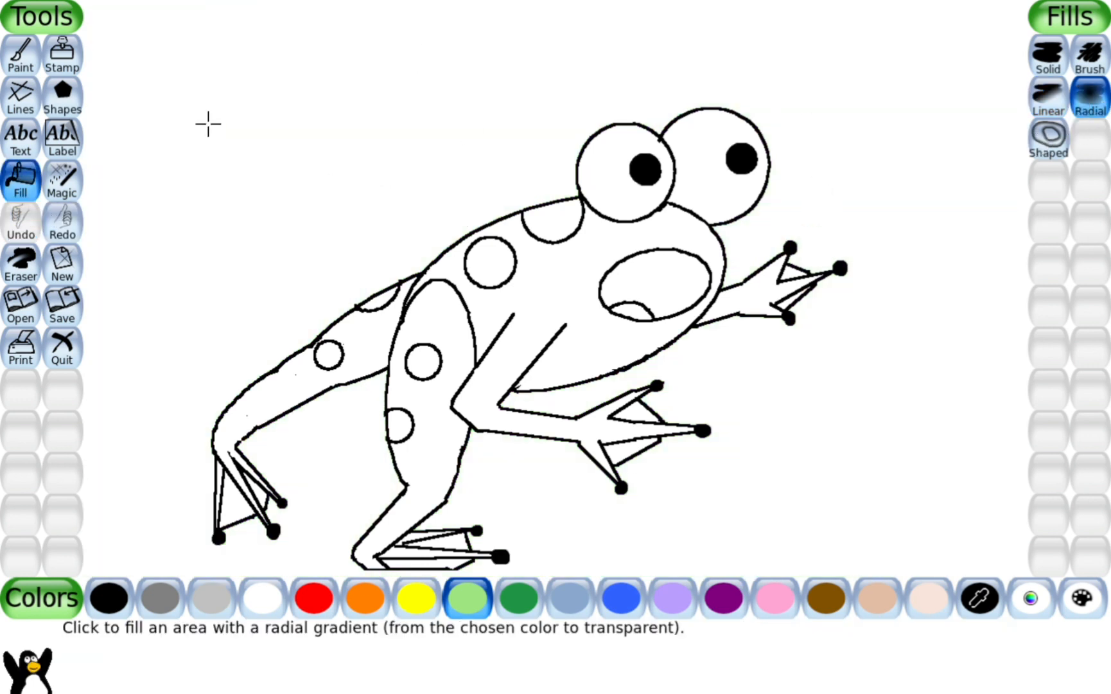
left_click(231, 9)
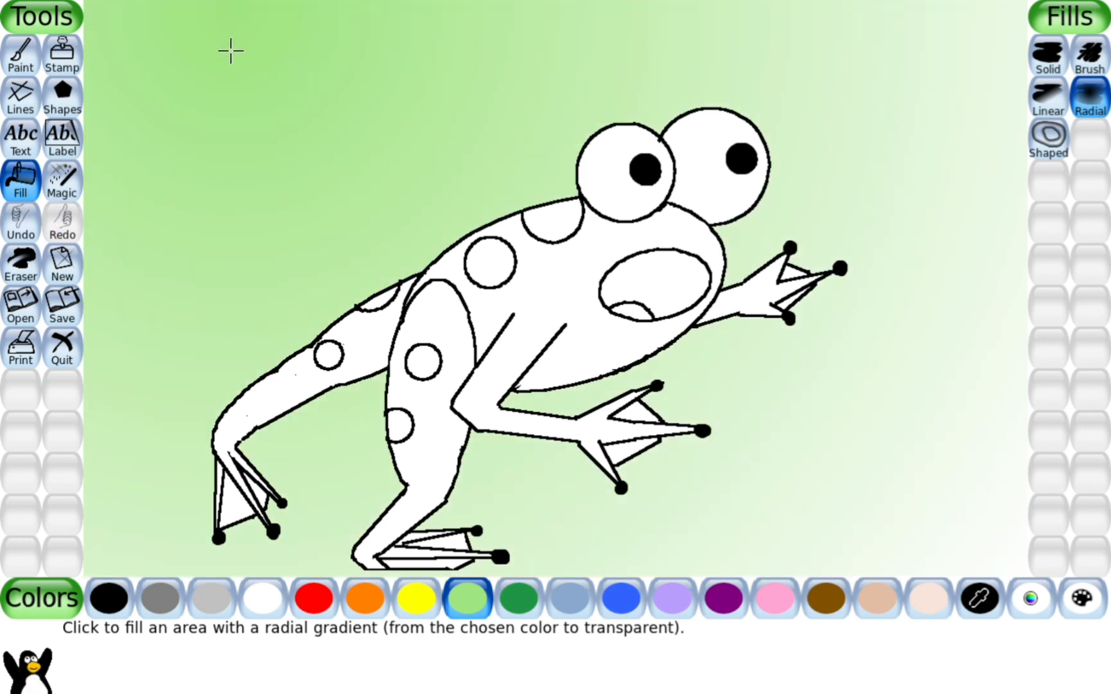
left_click(857, 438)
left_click(462, 165)
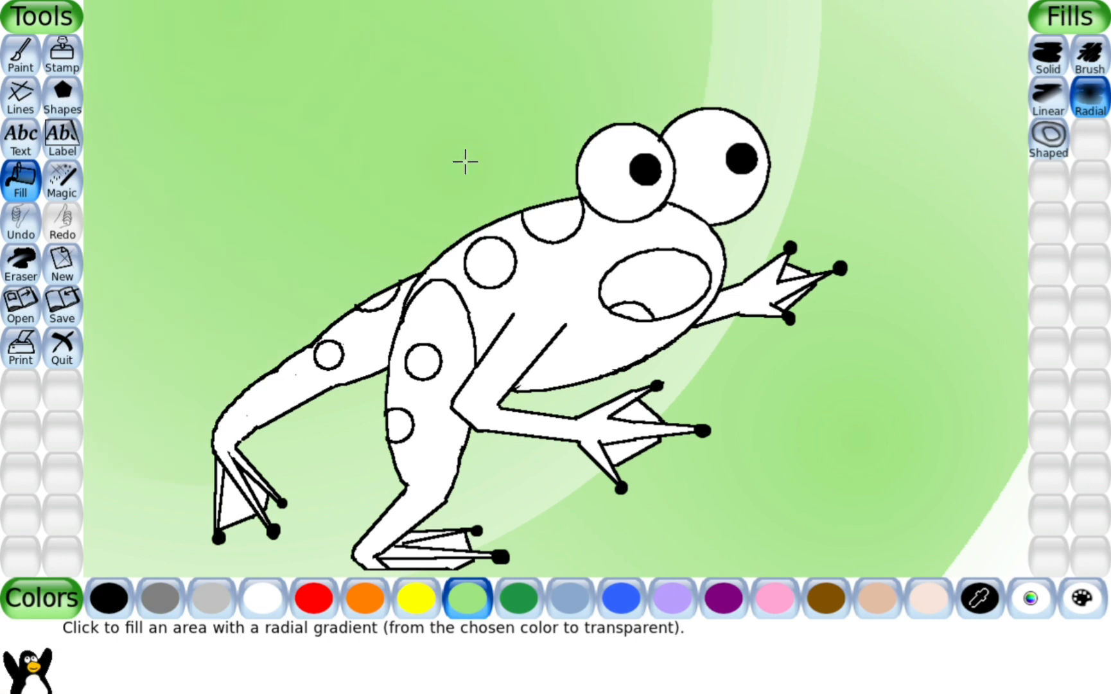
left_click(786, 97)
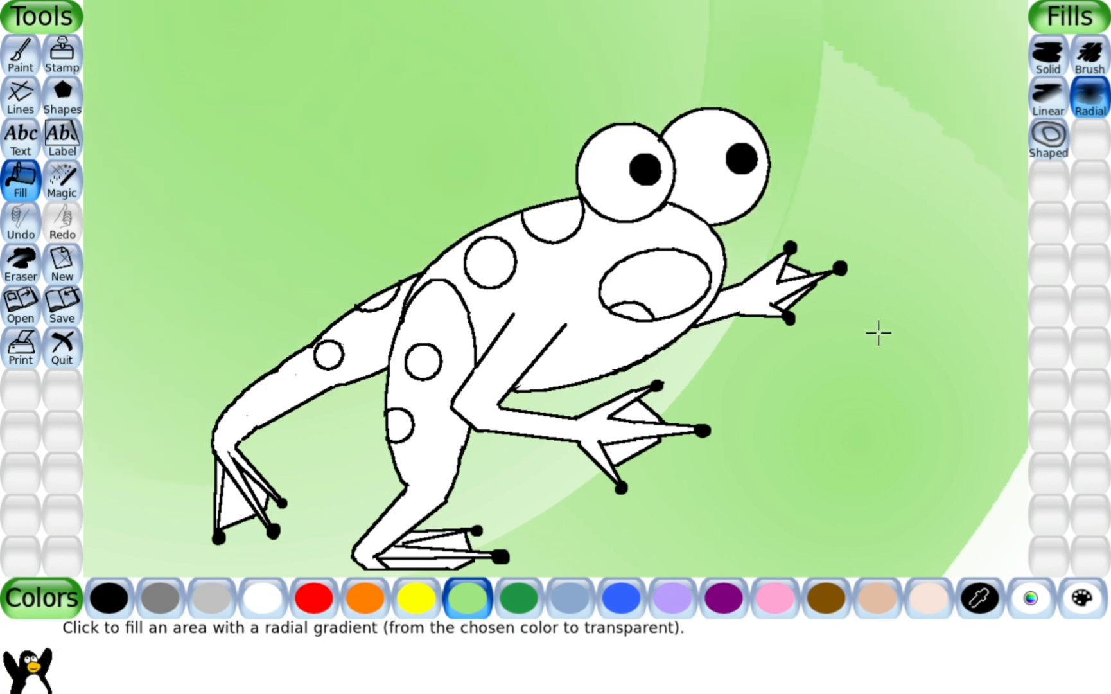
left_click(580, 511)
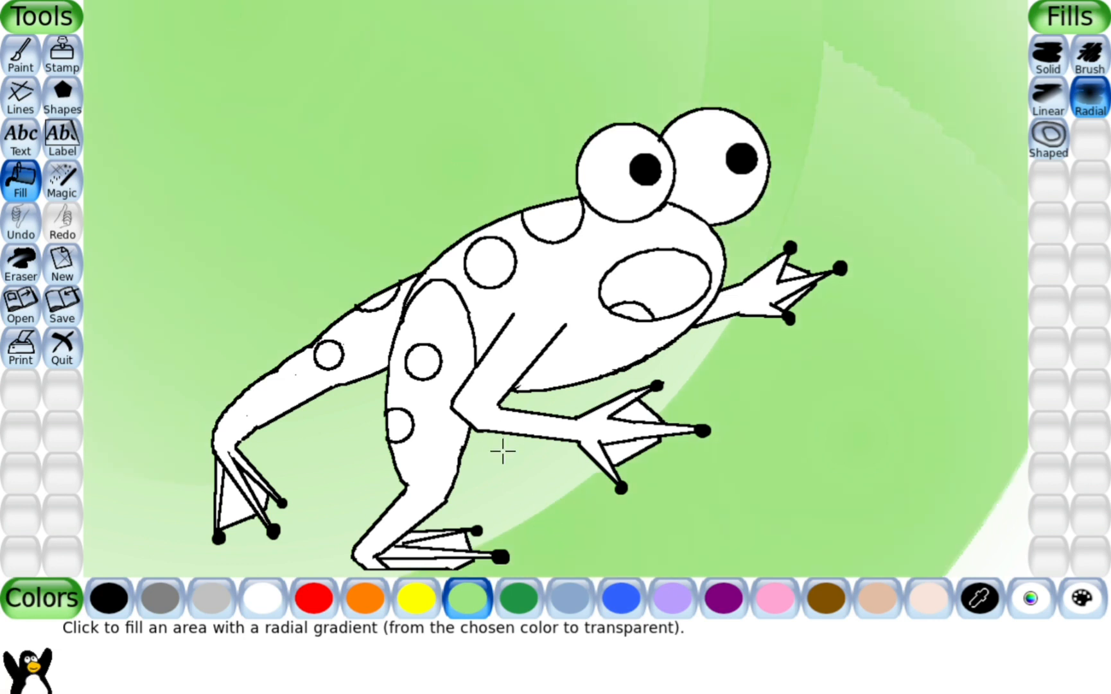
left_click(511, 476)
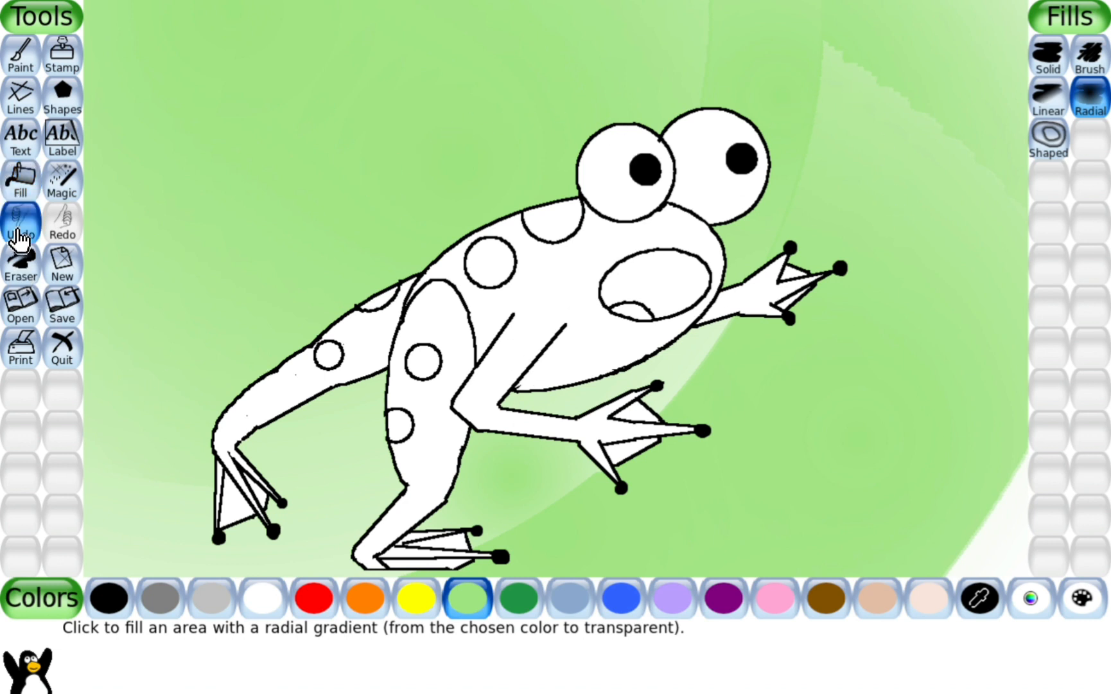
Undo all of the radial gradient fills on the background.
left_click(20, 221)
left_click(20, 235)
left_click(20, 233)
left_click(19, 231)
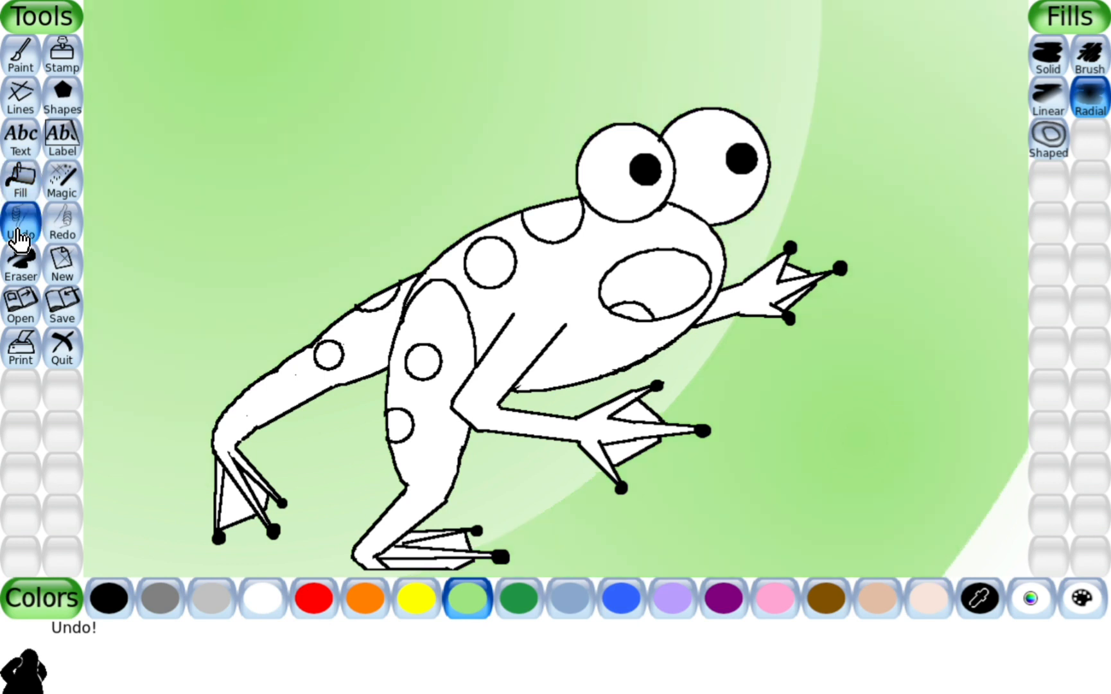
left_click(20, 230)
left_click(21, 229)
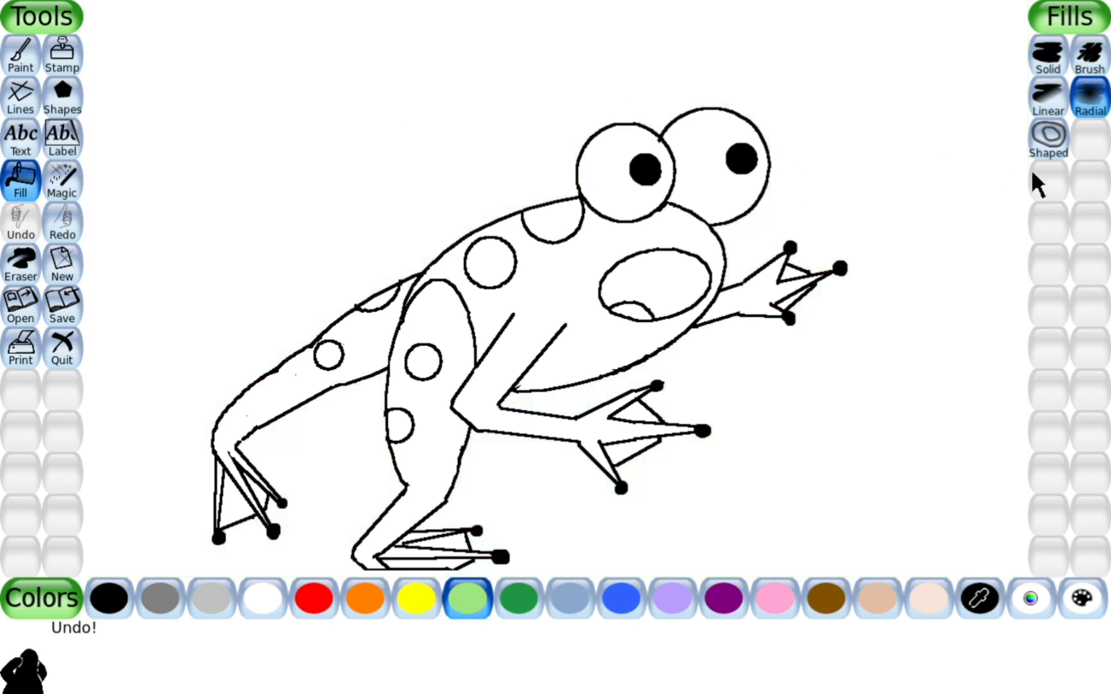
Try a light green Shaped gradient fill on the background around the frog, and undo it.
left_click(1051, 145)
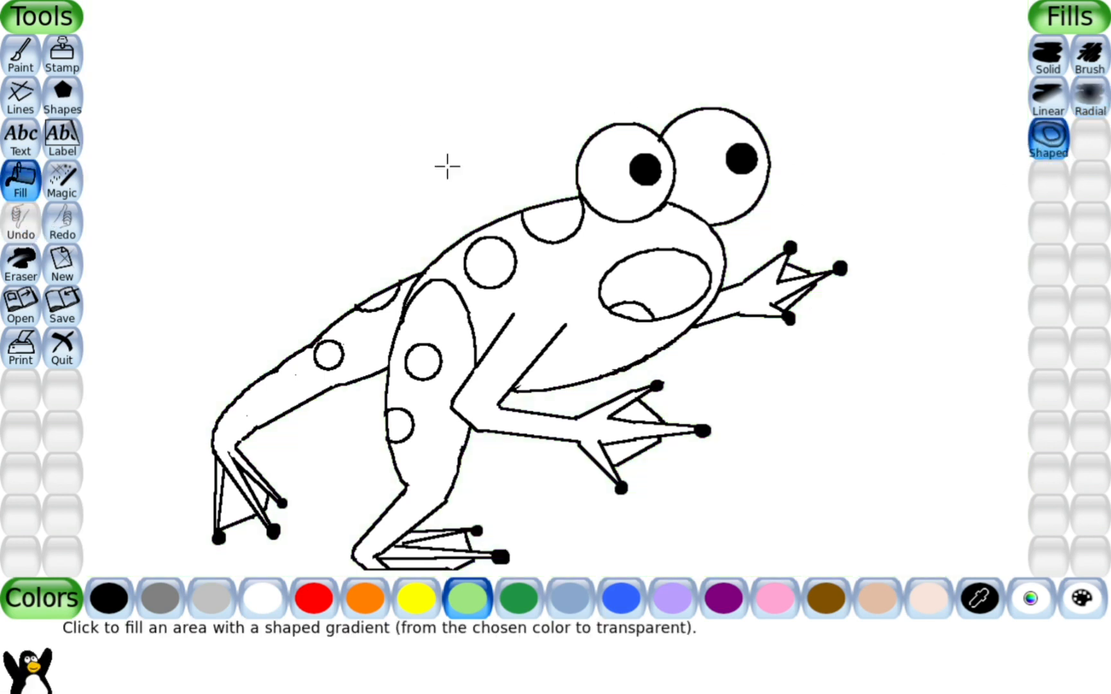
left_click(241, 76)
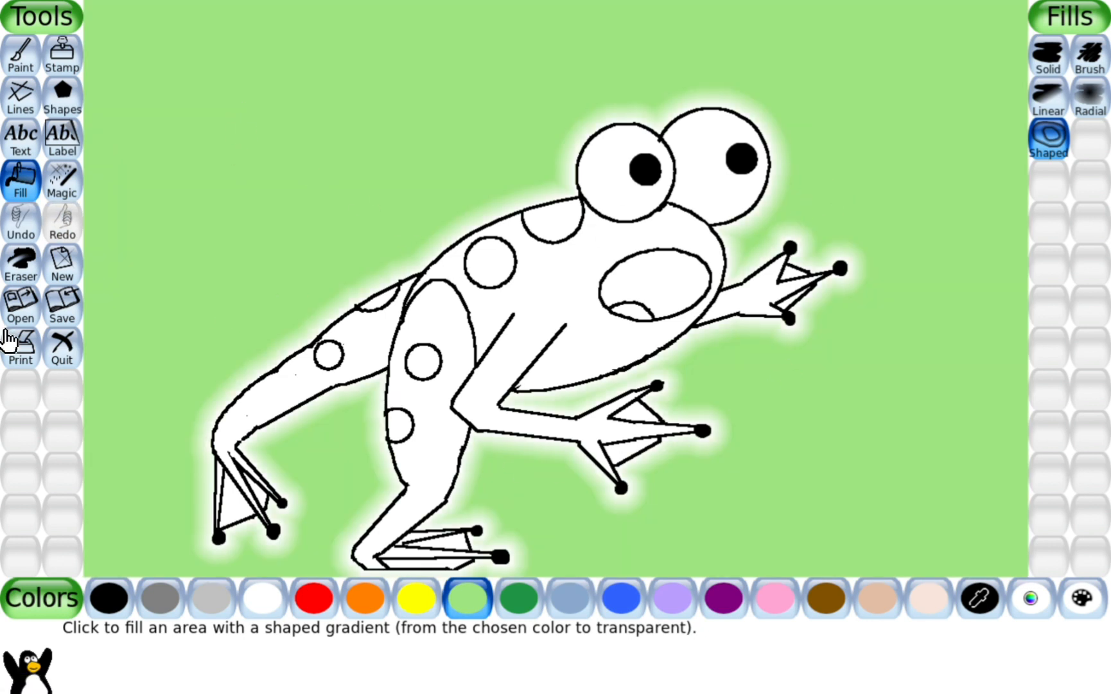
left_click(23, 229)
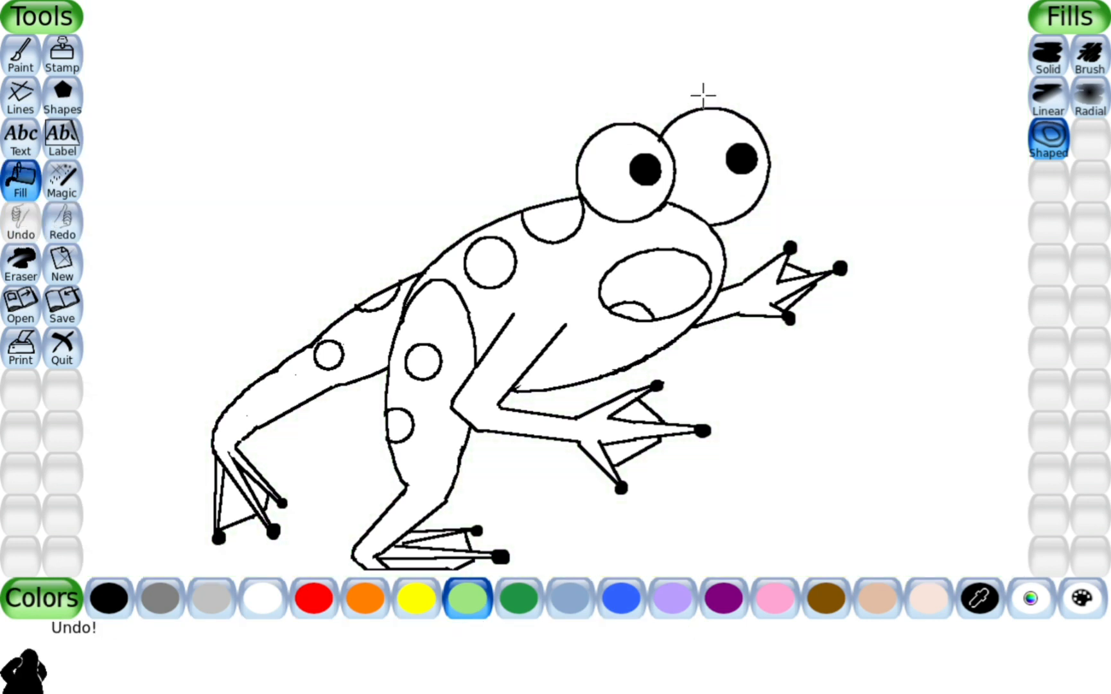
Fill the frog's head and body, both arms, and both legs including the toes with solid dark green.
left_click(1042, 65)
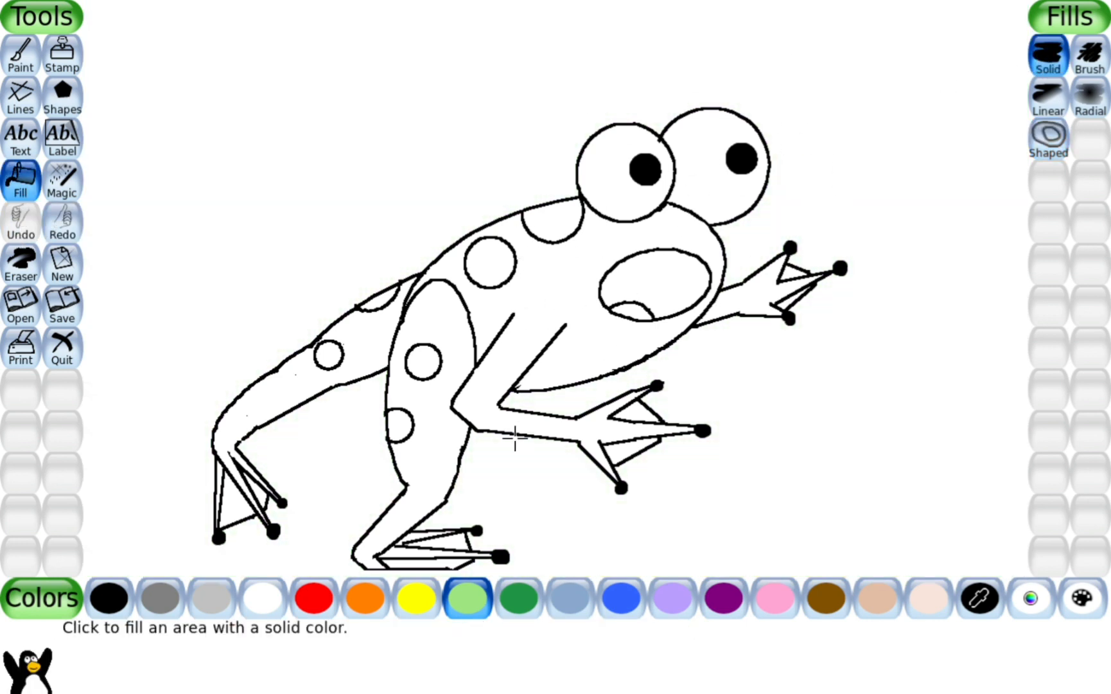
left_click(527, 600)
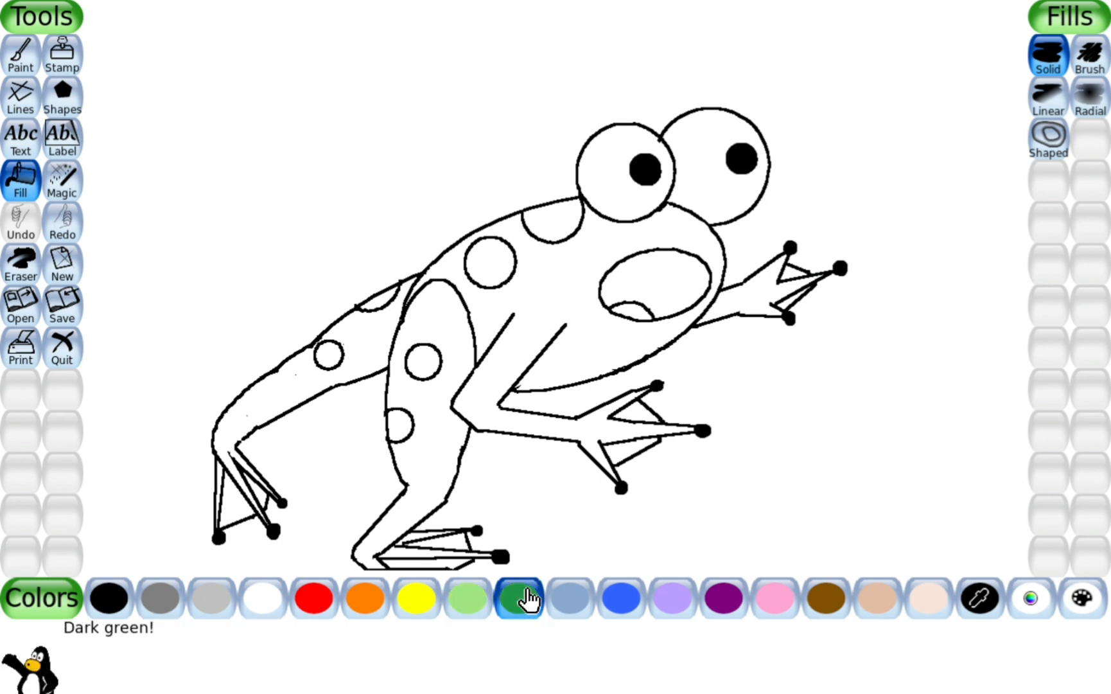
left_click(525, 336)
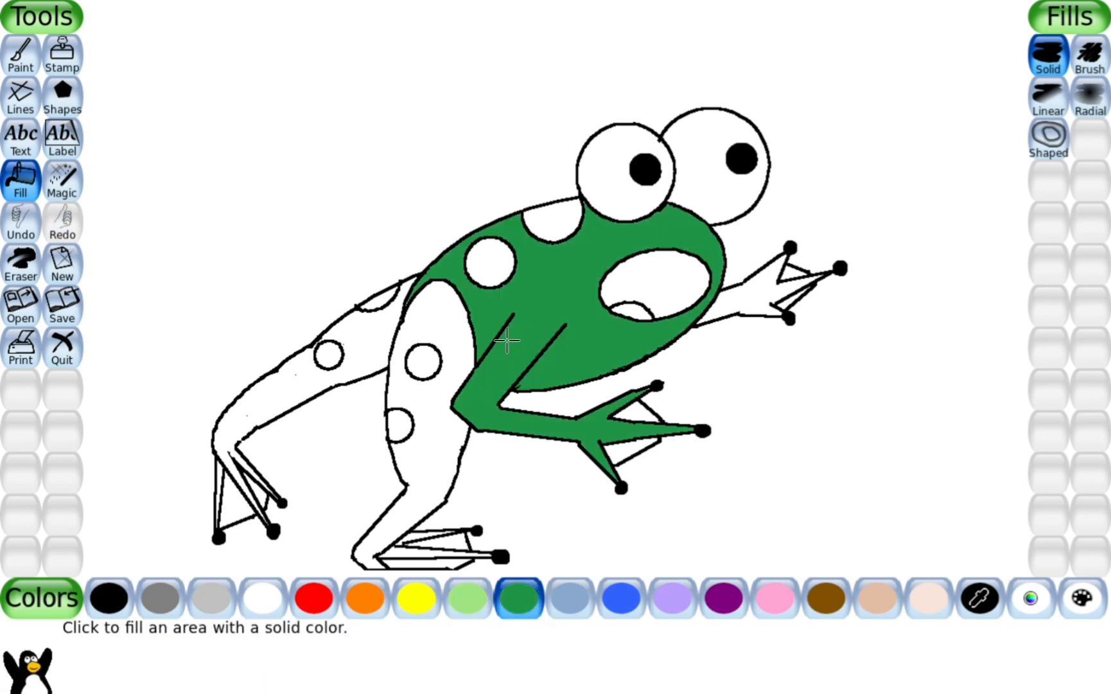
left_click(433, 412)
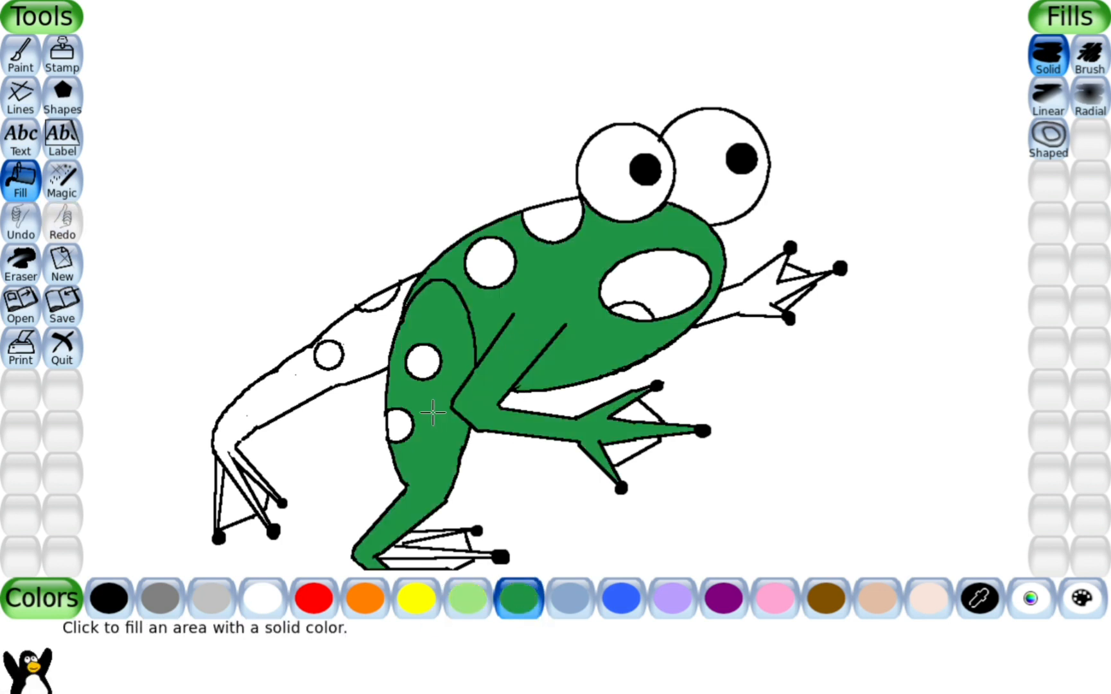
left_click(363, 342)
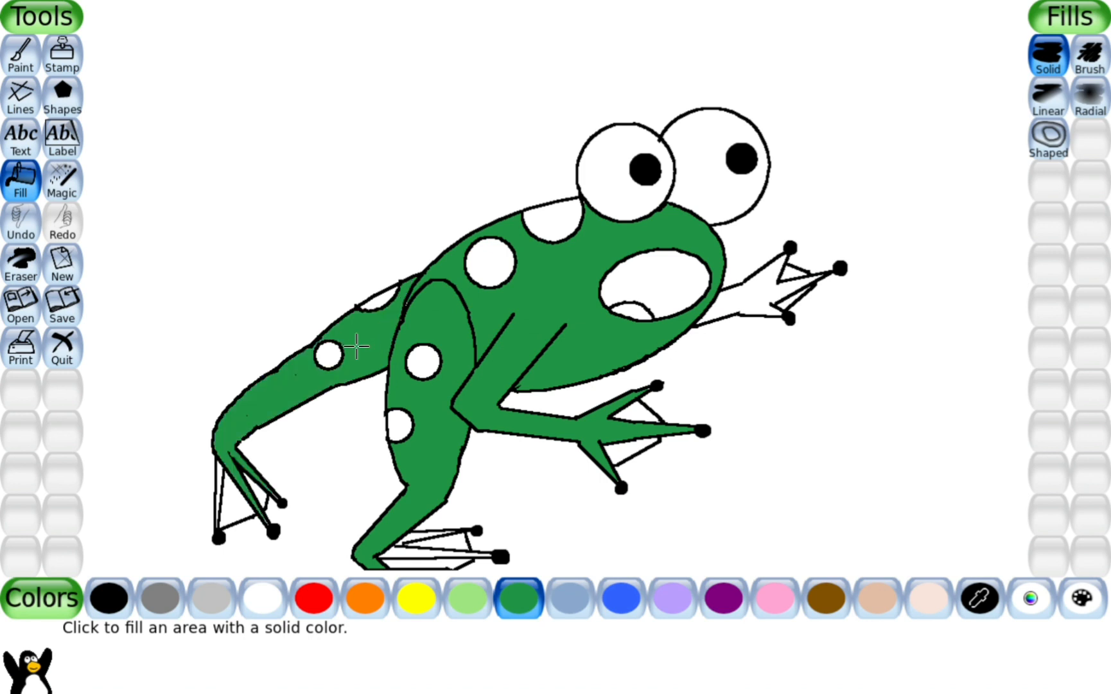
left_click(218, 476)
left_click(399, 551)
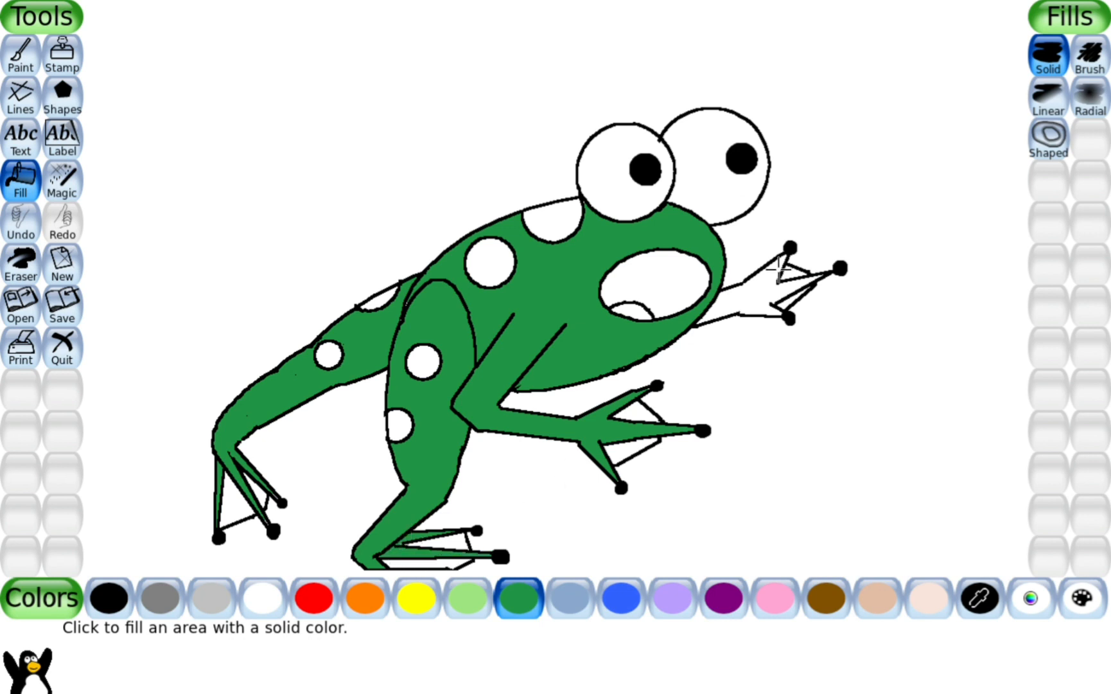
left_click(763, 277)
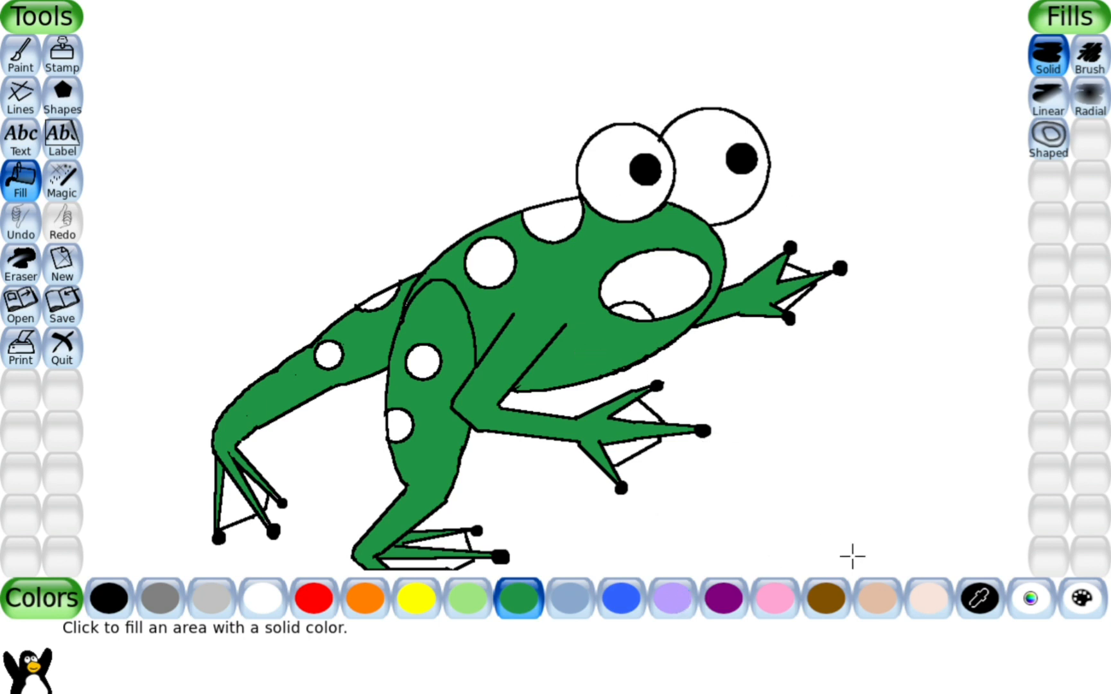
Fill the frog's tongue with solid tan and the inside of its mouth with solid beige.
left_click(877, 601)
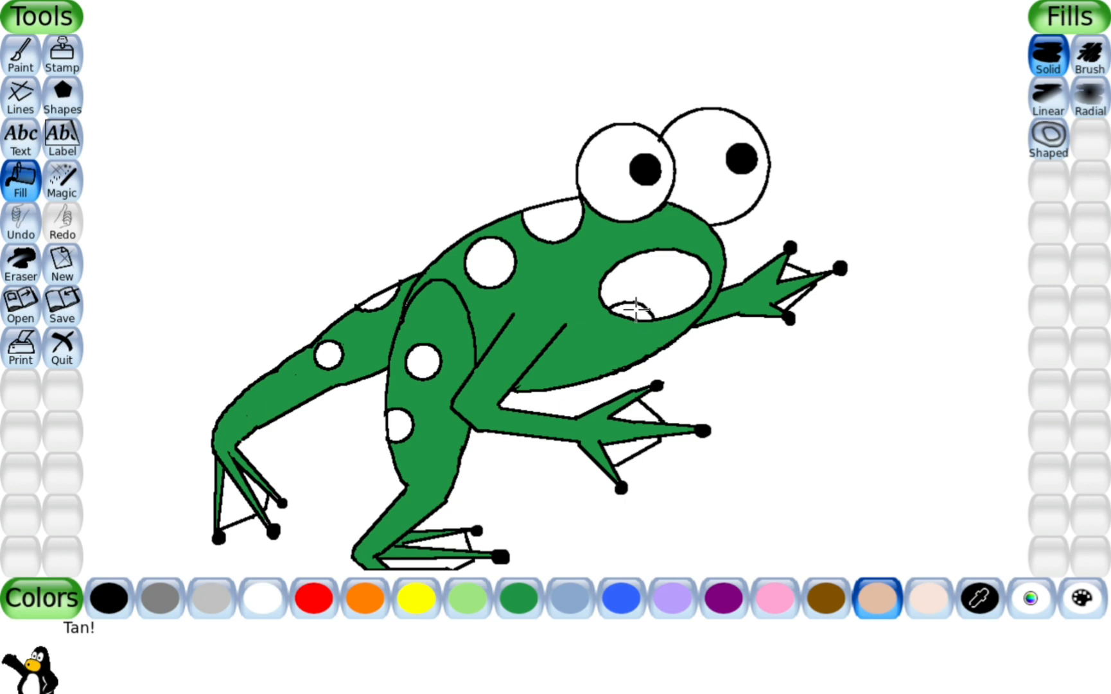
left_click(637, 310)
left_click(930, 604)
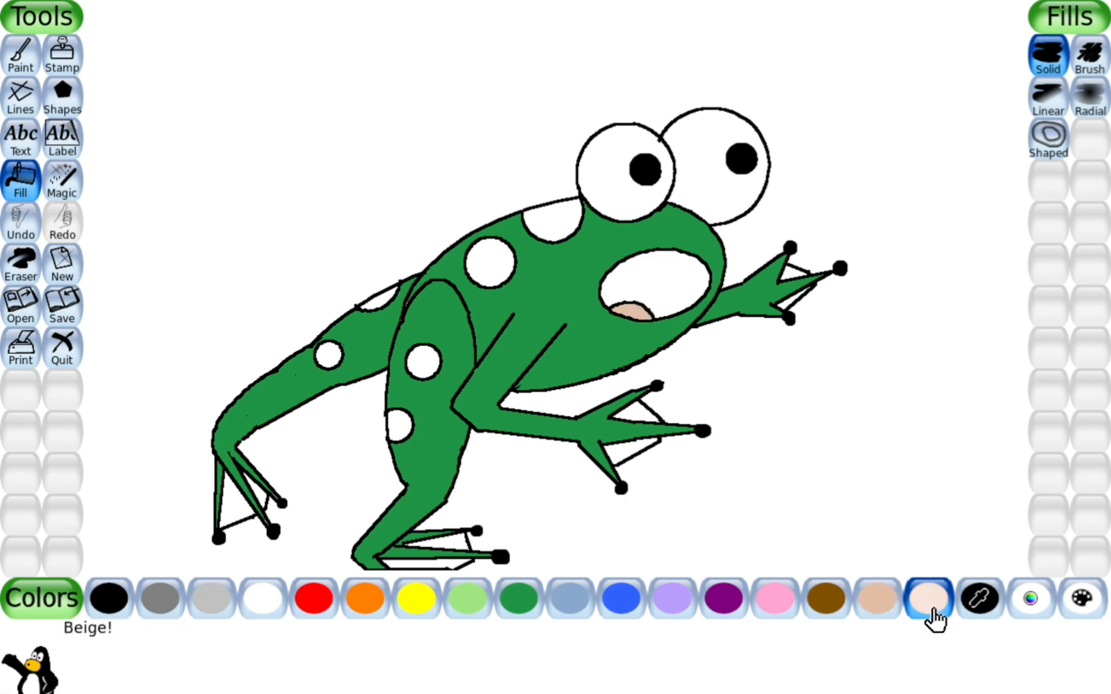
left_click(702, 276)
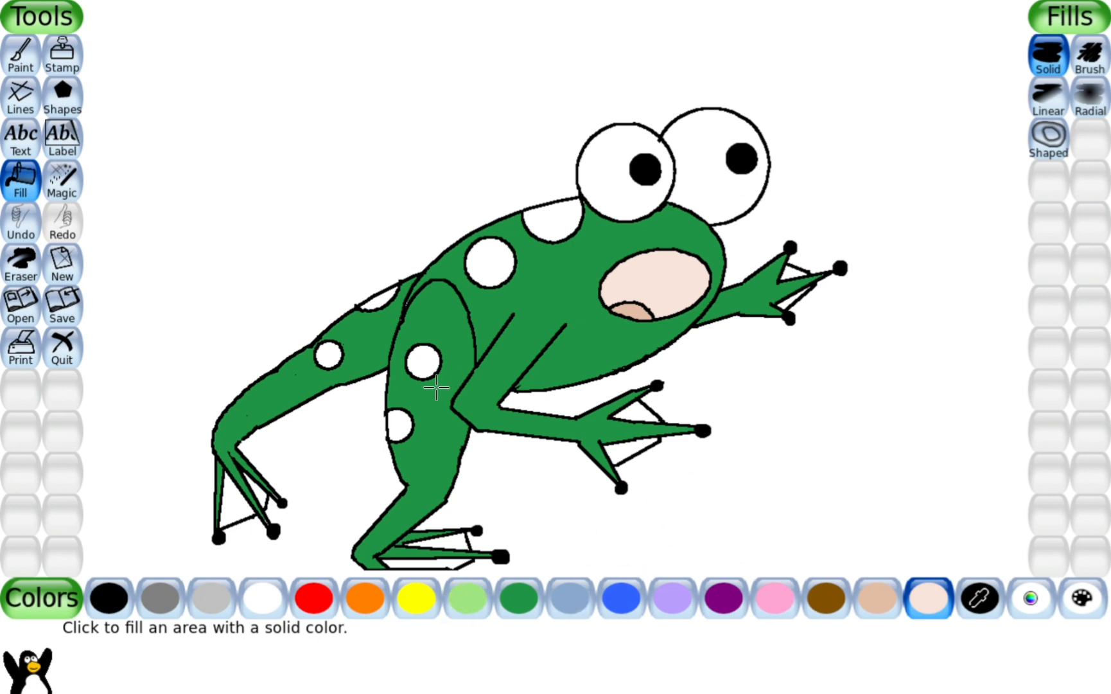
Fill the spot behind the eyes and the thigh's upper spot with purple, and the thigh's lower spot and rear leg's upper spot with yellow.
left_click(724, 607)
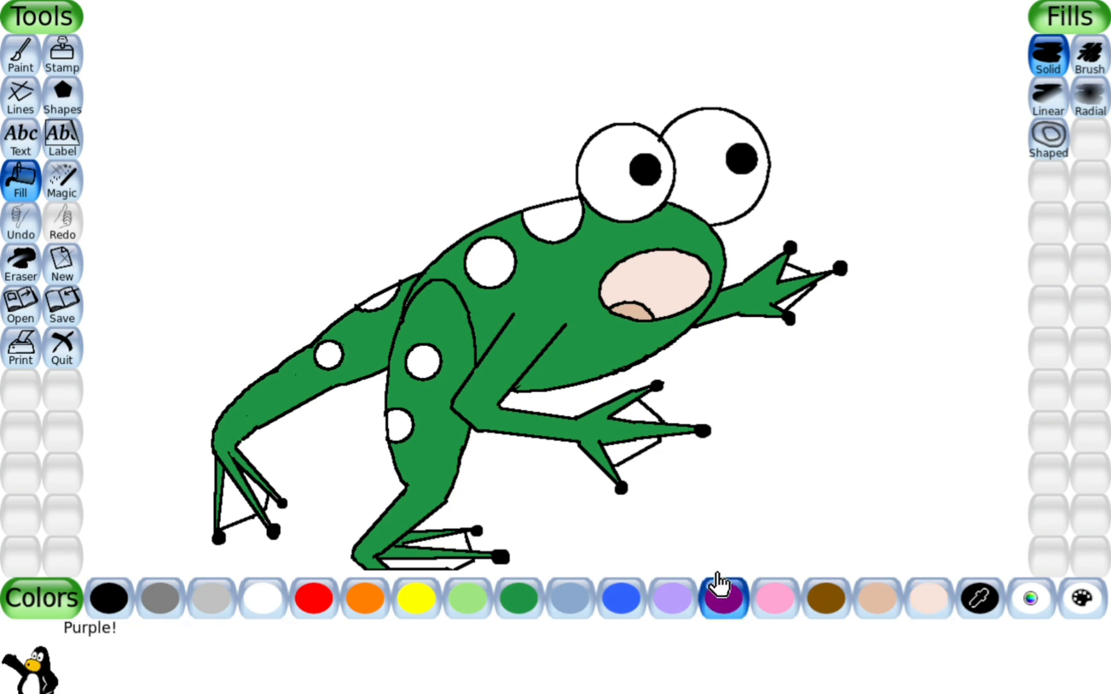
left_click(561, 225)
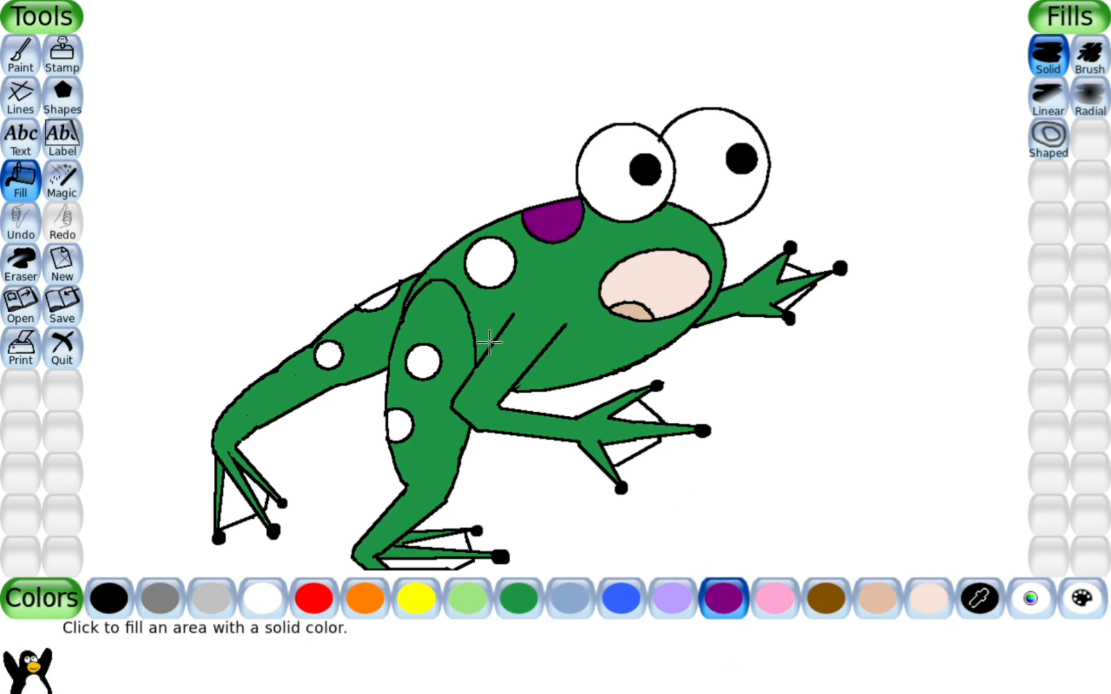
left_click(423, 359)
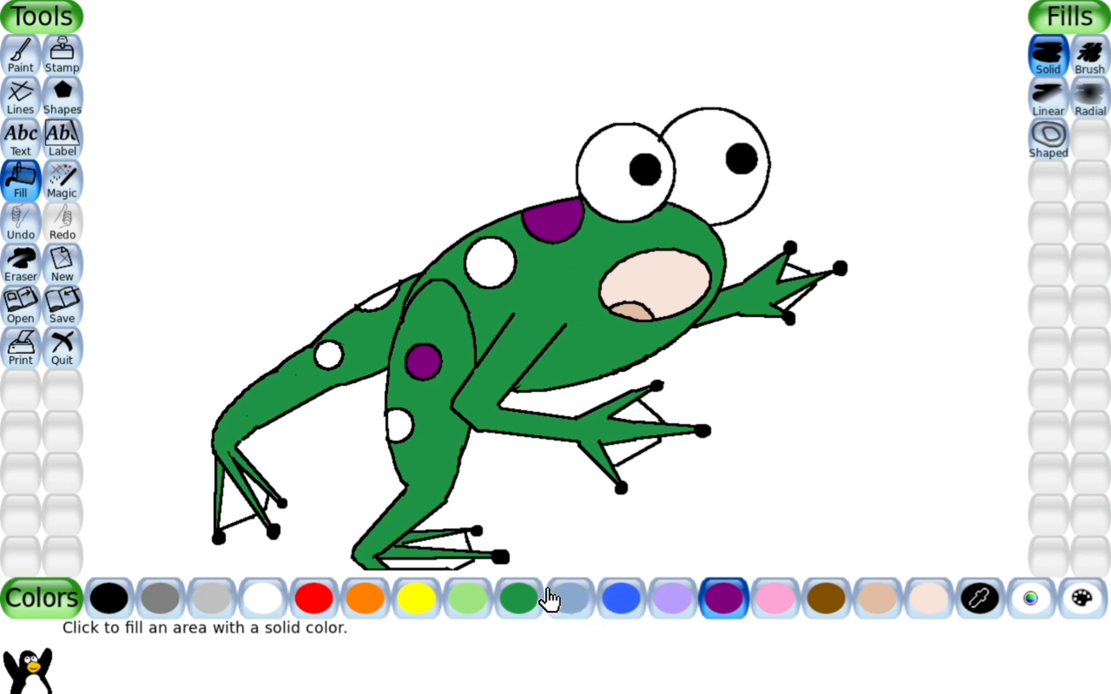
left_click(414, 600)
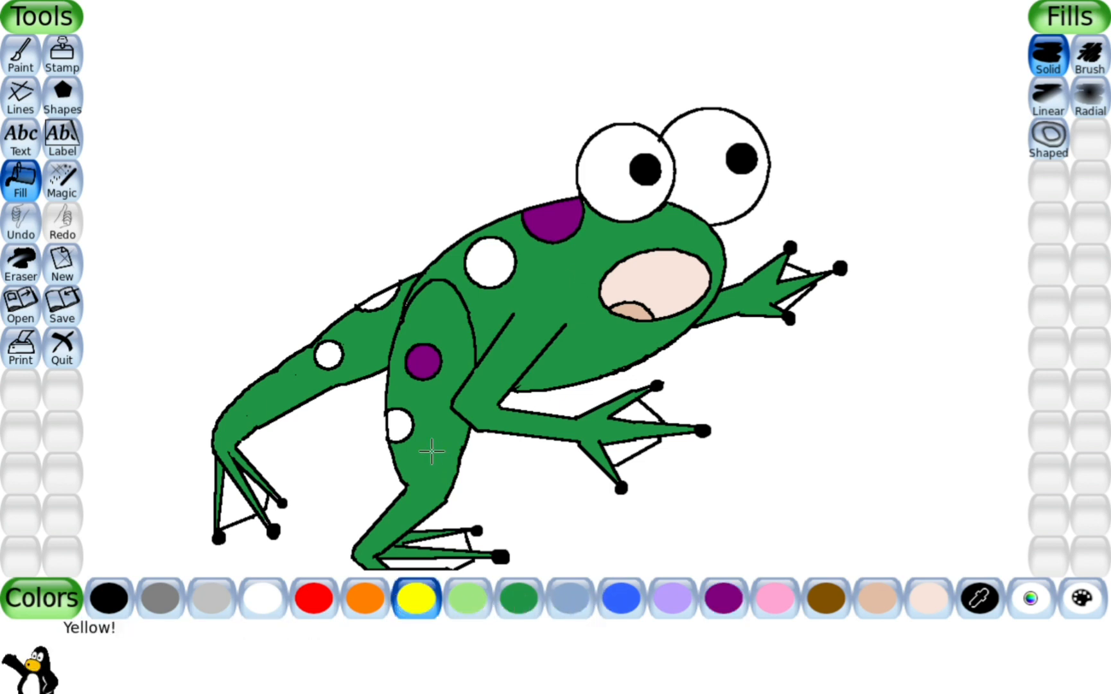
left_click(401, 427)
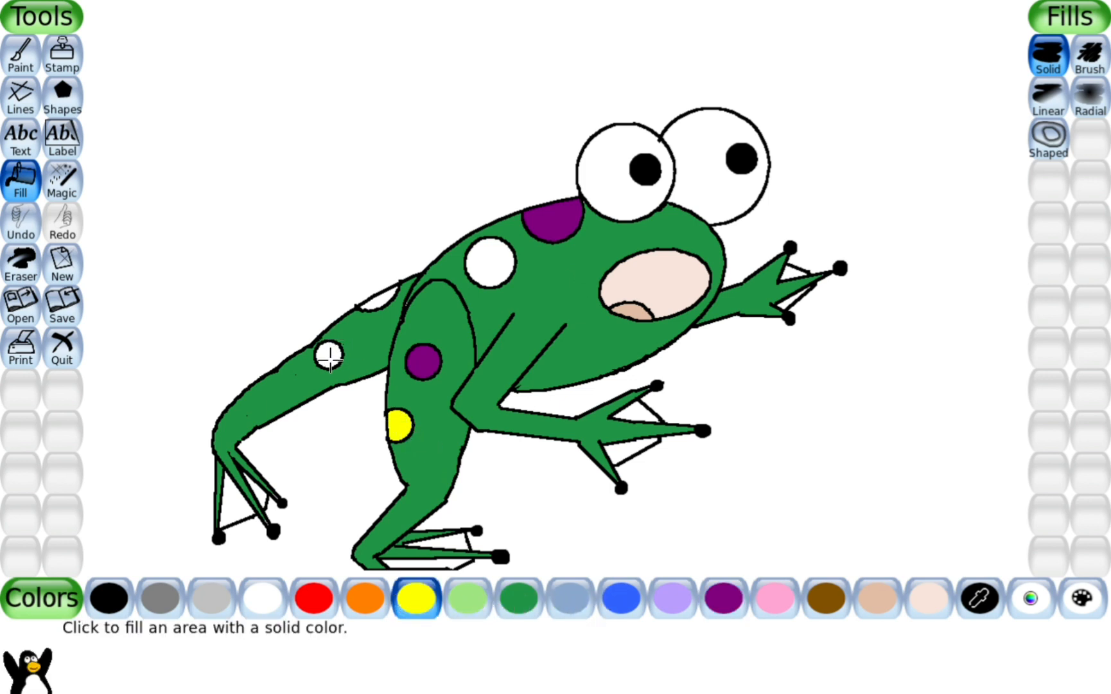
left_click(383, 298)
Fill the large round spot on the frog's back and the small round spot on its rear leg with pink.
left_click(774, 599)
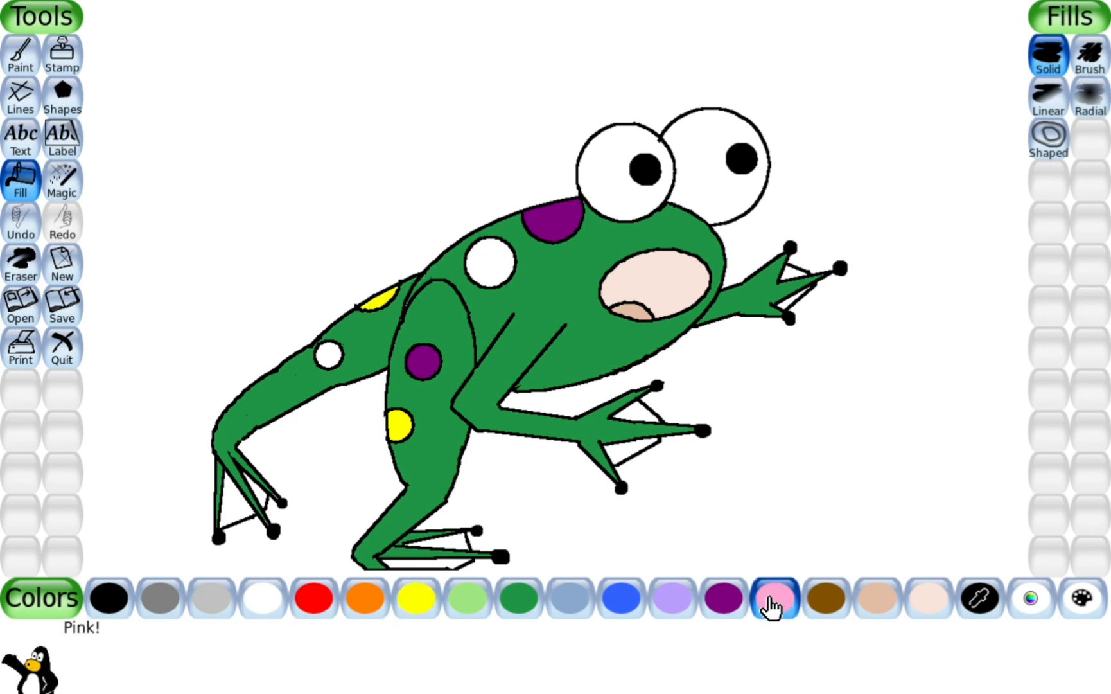
left_click(490, 254)
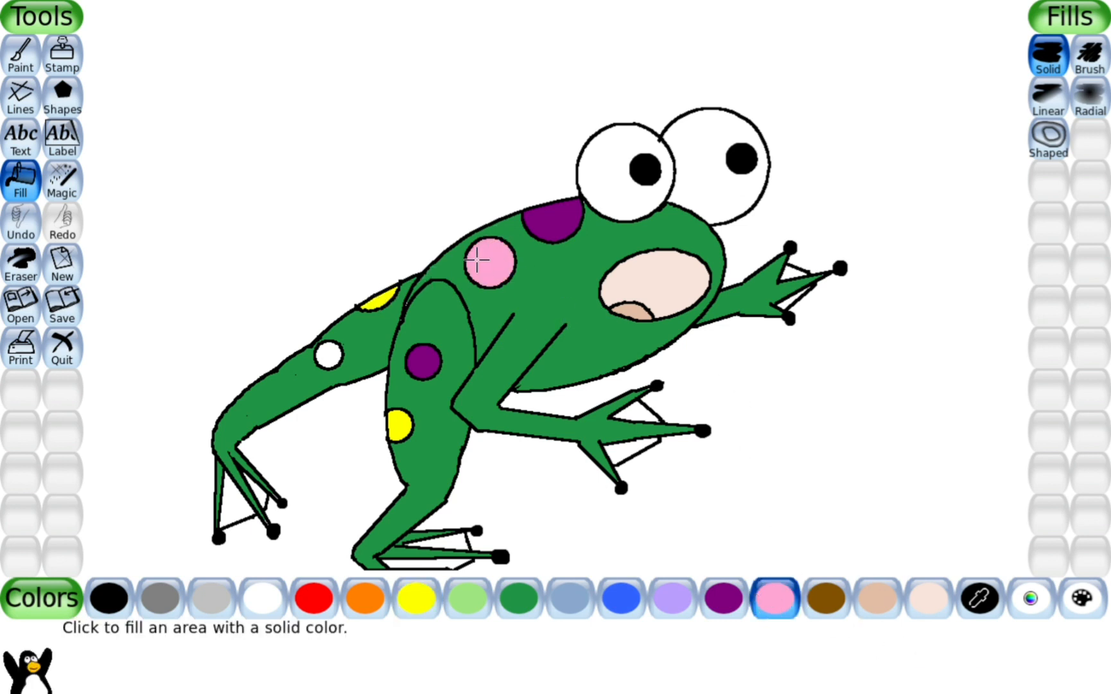
left_click(328, 355)
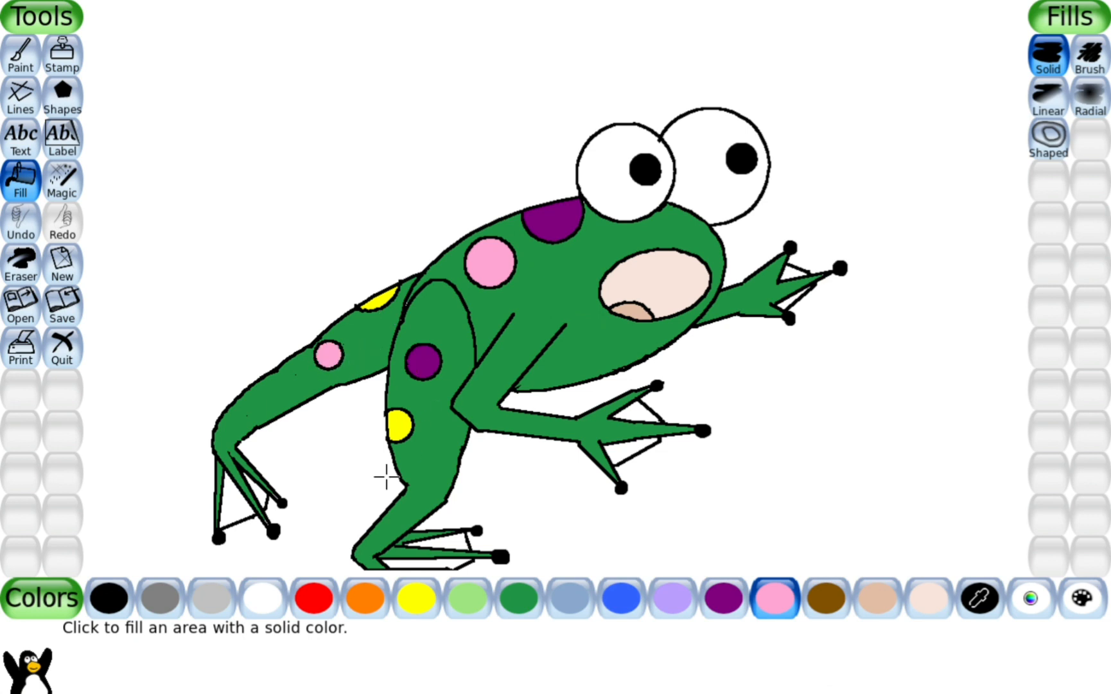
Fill the webbing between the toes and fingers of the frog's feet and hands with solid tan.
left_click(878, 601)
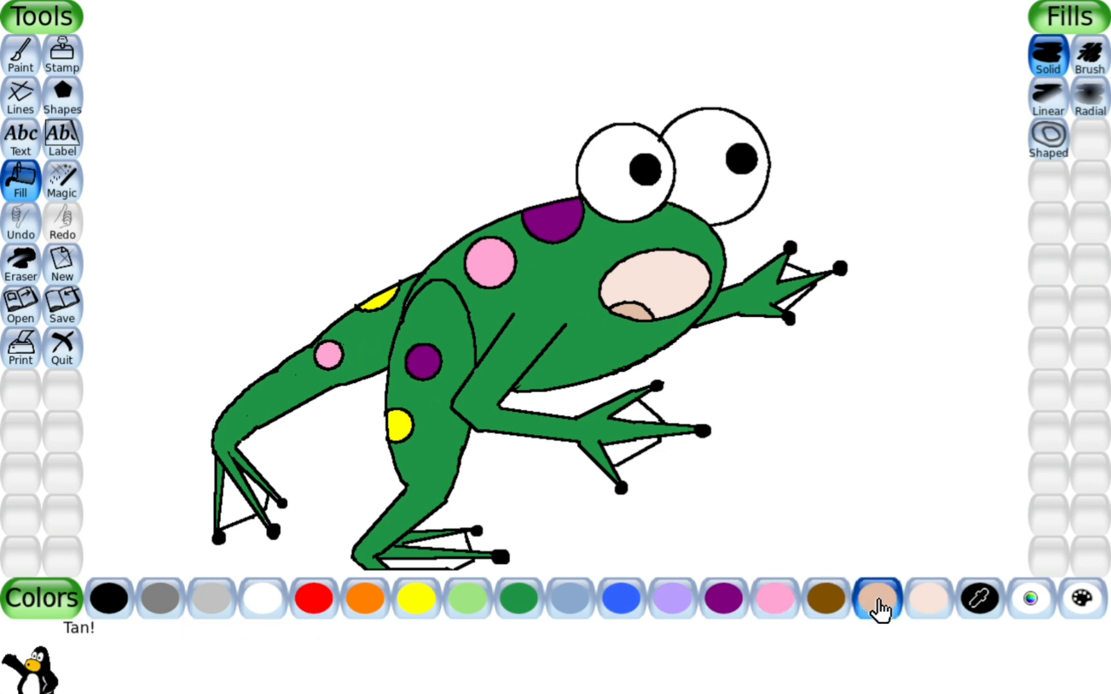
left_click(459, 543)
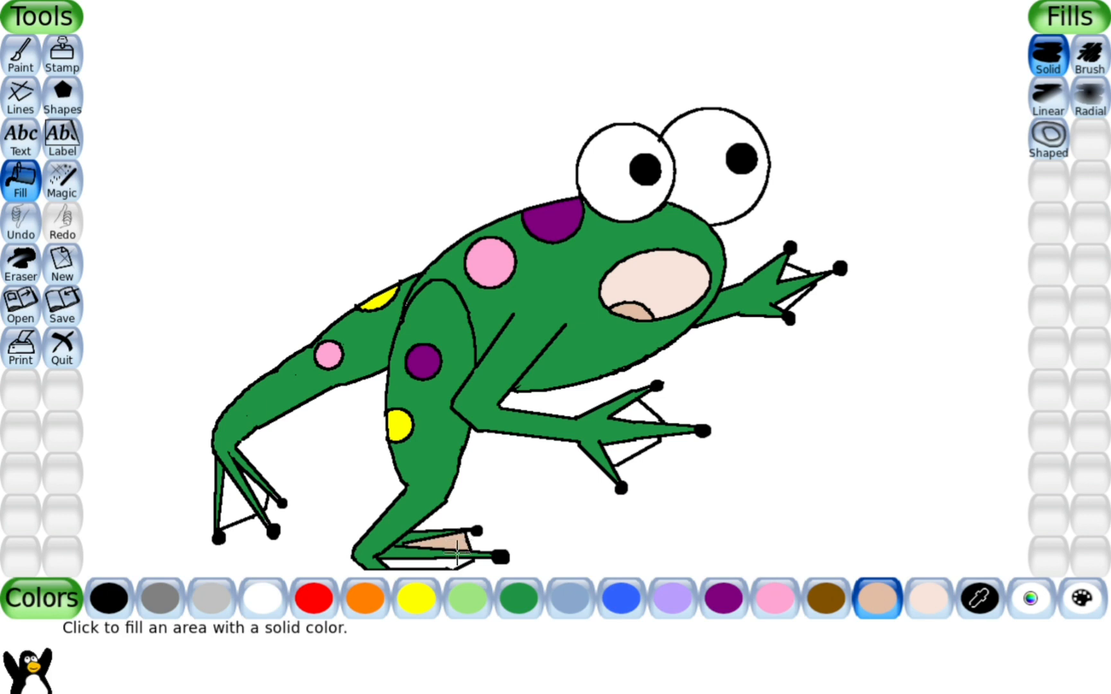
left_click(445, 562)
left_click(236, 502)
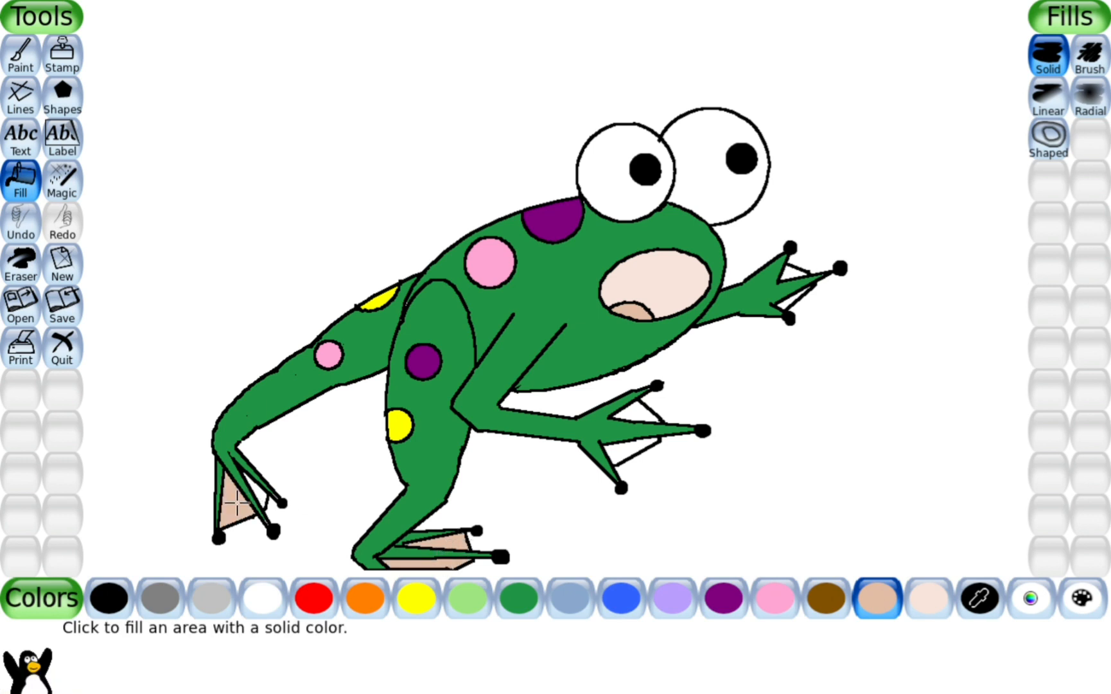
left_click(628, 445)
left_click(634, 418)
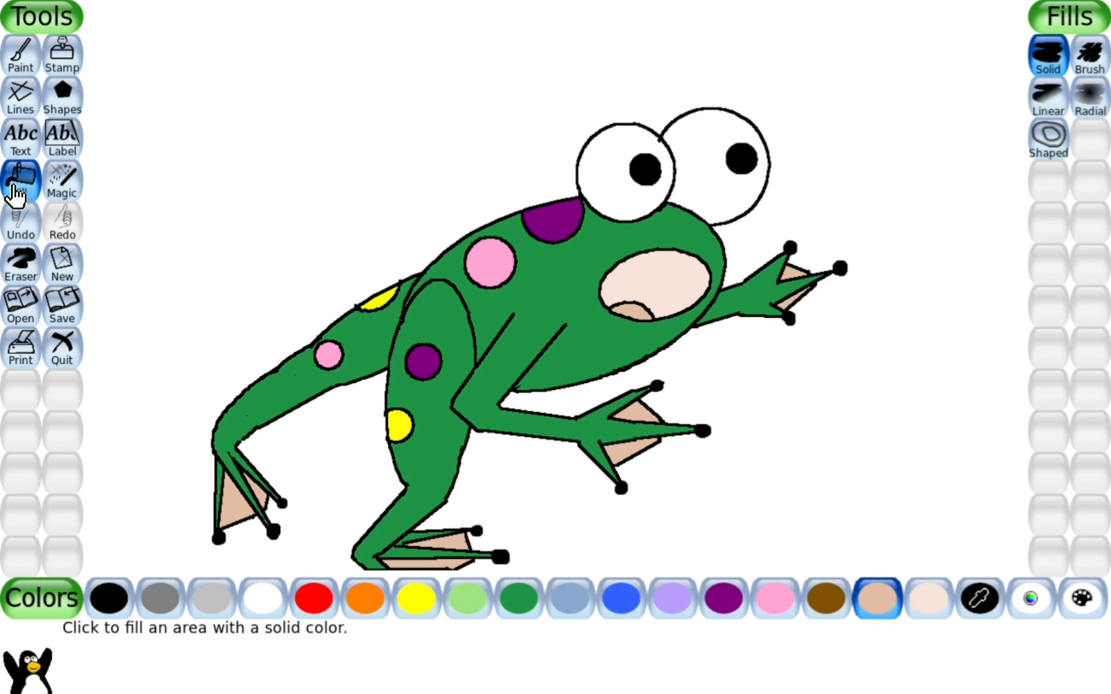
Try blue Linear gradient fills at different angles across the background around the frog.
left_click(617, 609)
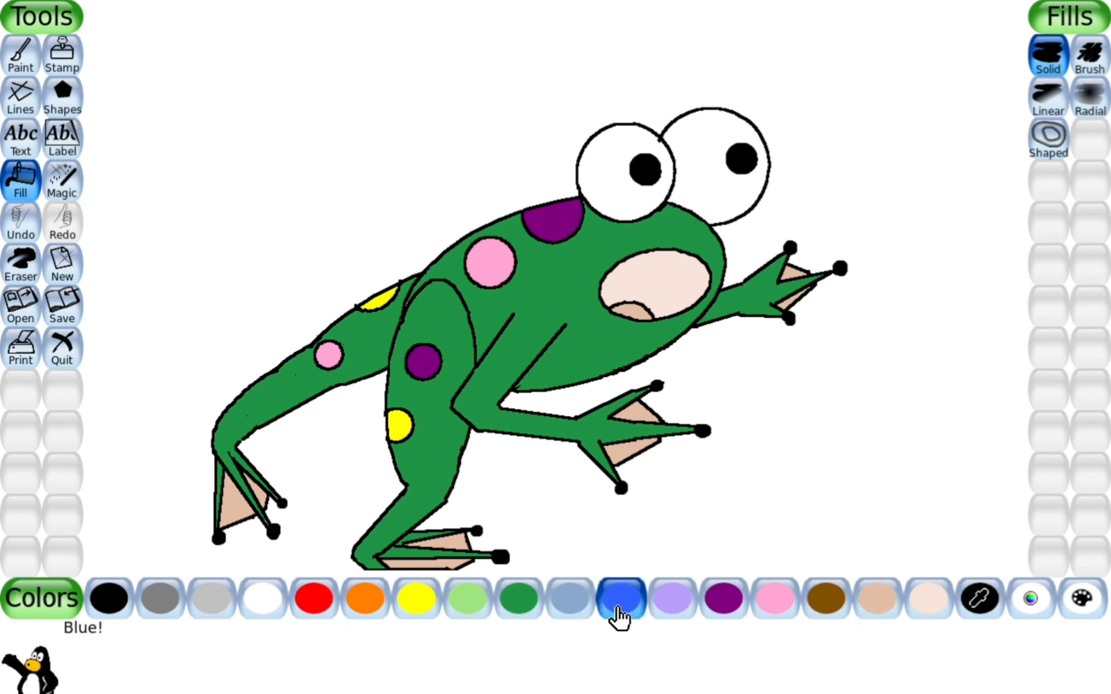
left_click(1042, 97)
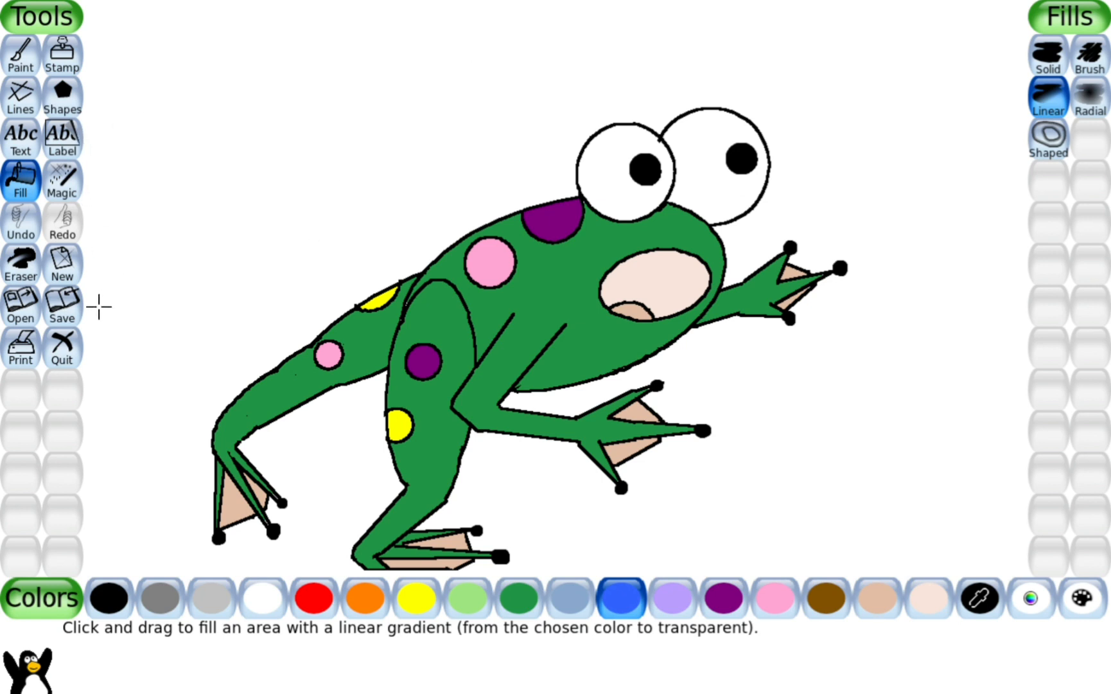
left_click_drag(86, 263, 327, 234)
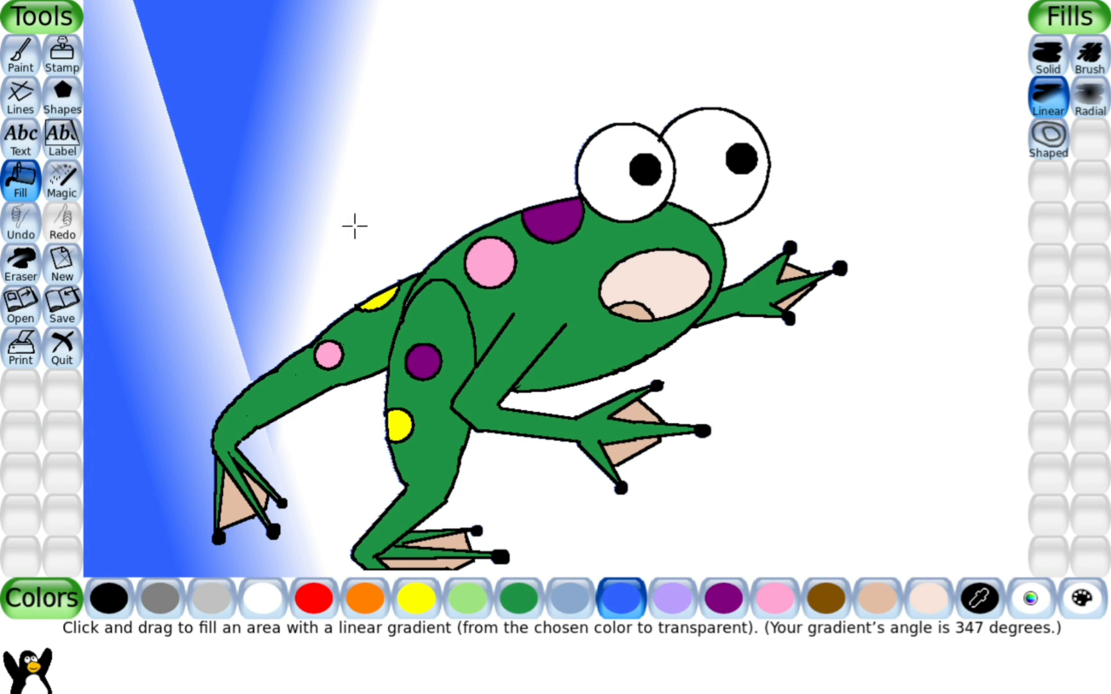
left_click_drag(345, 291, 724, 158)
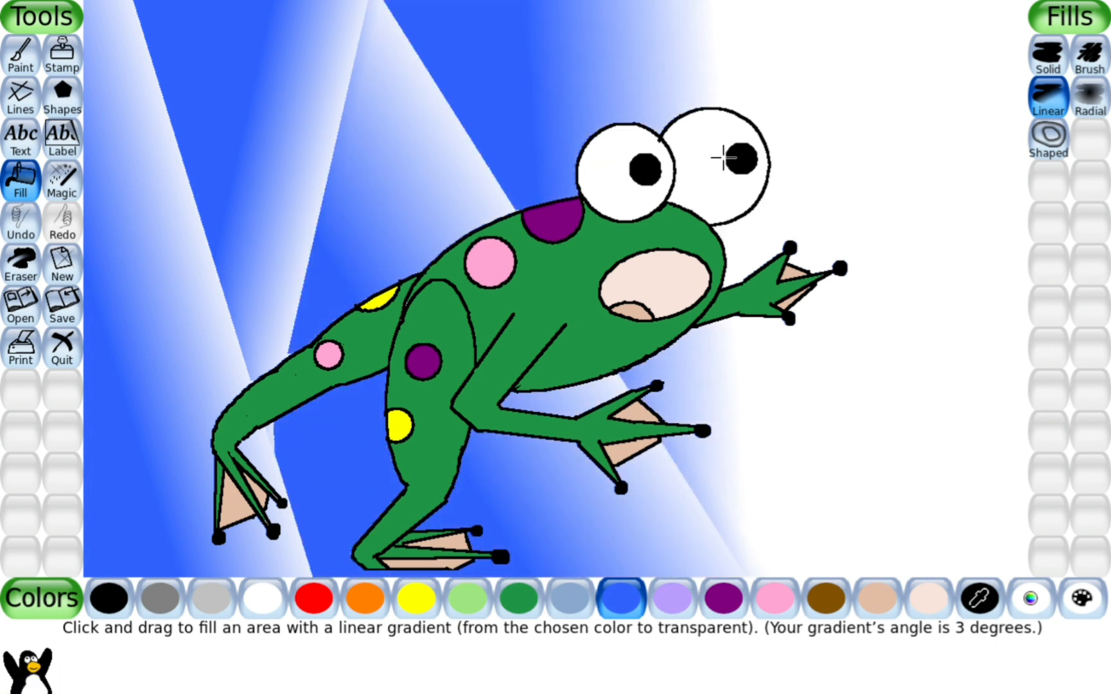
left_click_drag(936, 183, 847, 204)
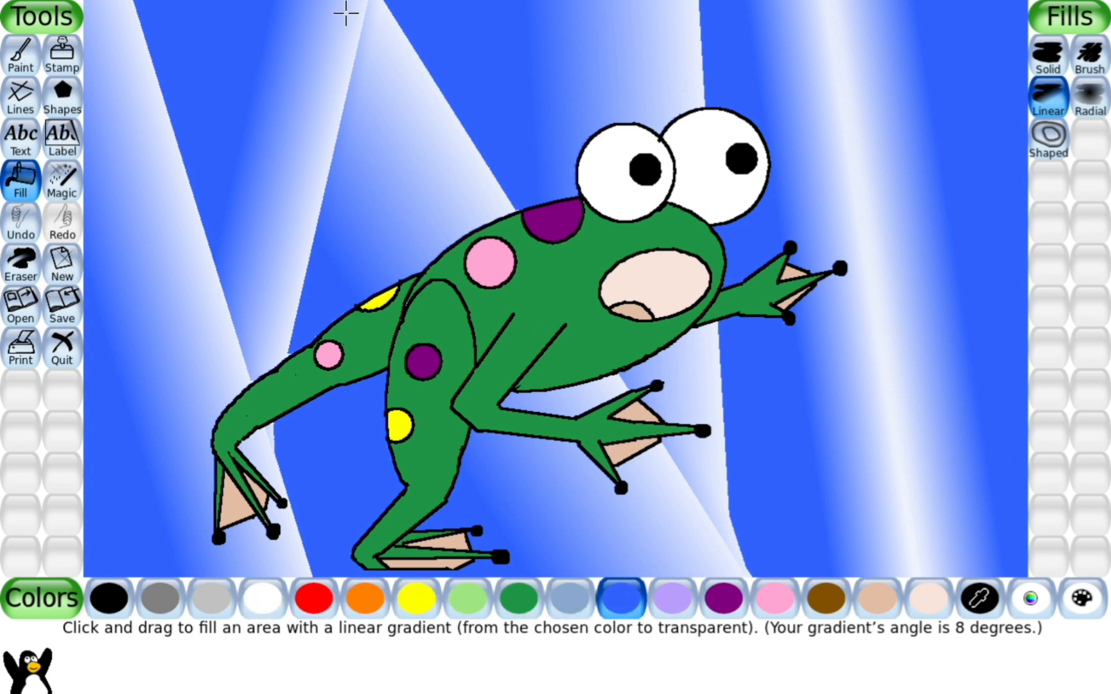
Try solid blue fills on four spots of the gradient background above the frog's back.
left_click(1049, 57)
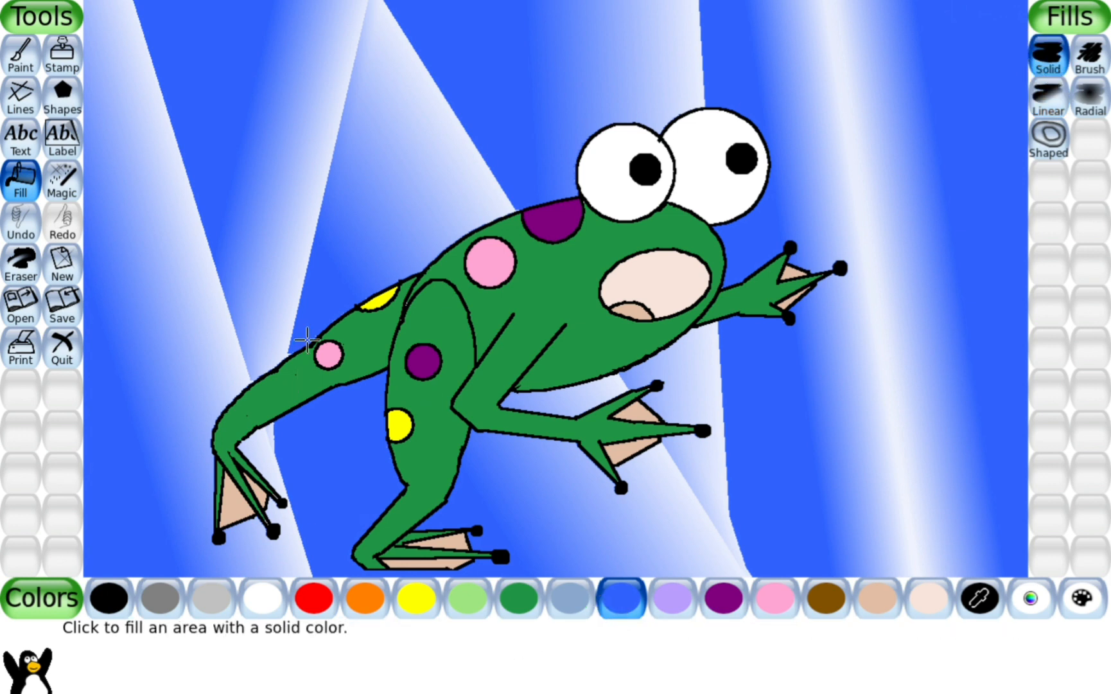
left_click(275, 242)
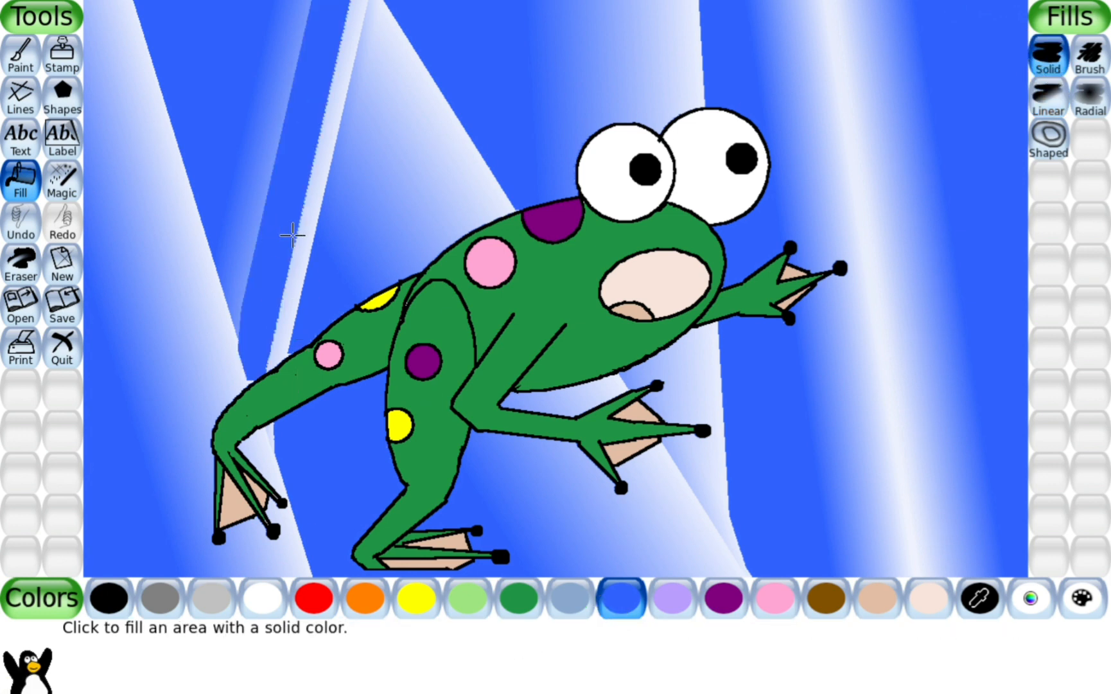
left_click(307, 230)
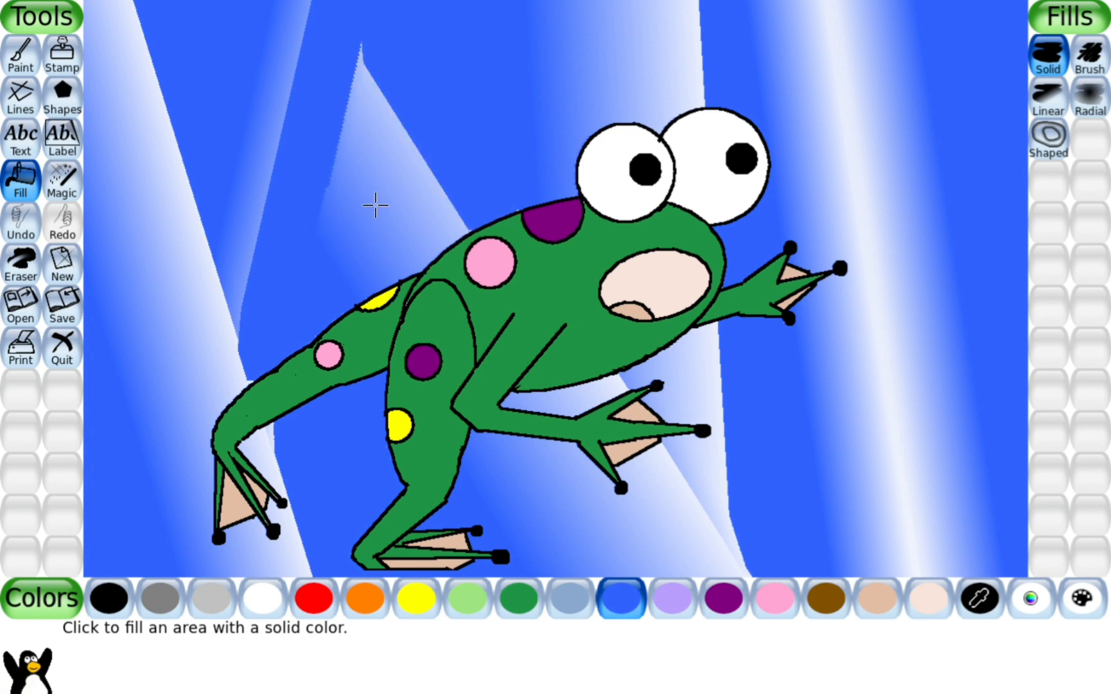
left_click(377, 204)
left_click(425, 180)
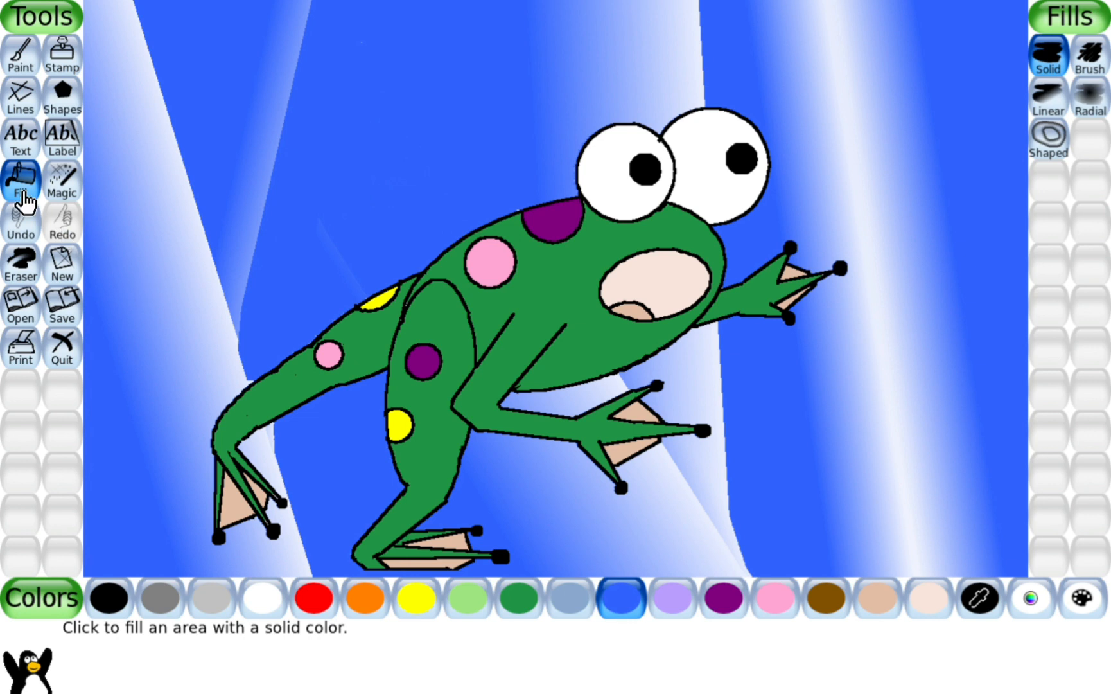
Undo all of the solid and linear gradient blue fills on the background.
left_click(21, 227)
left_click(21, 228)
left_click(21, 228)
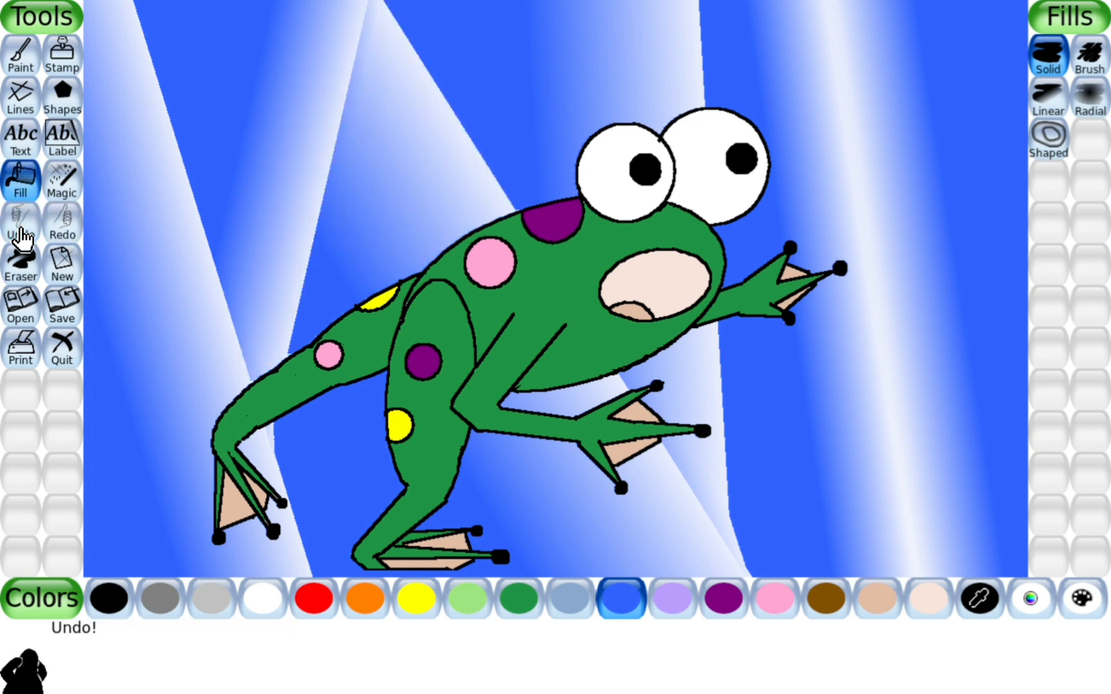
left_click(22, 228)
left_click(21, 228)
left_click(21, 228)
left_click(22, 228)
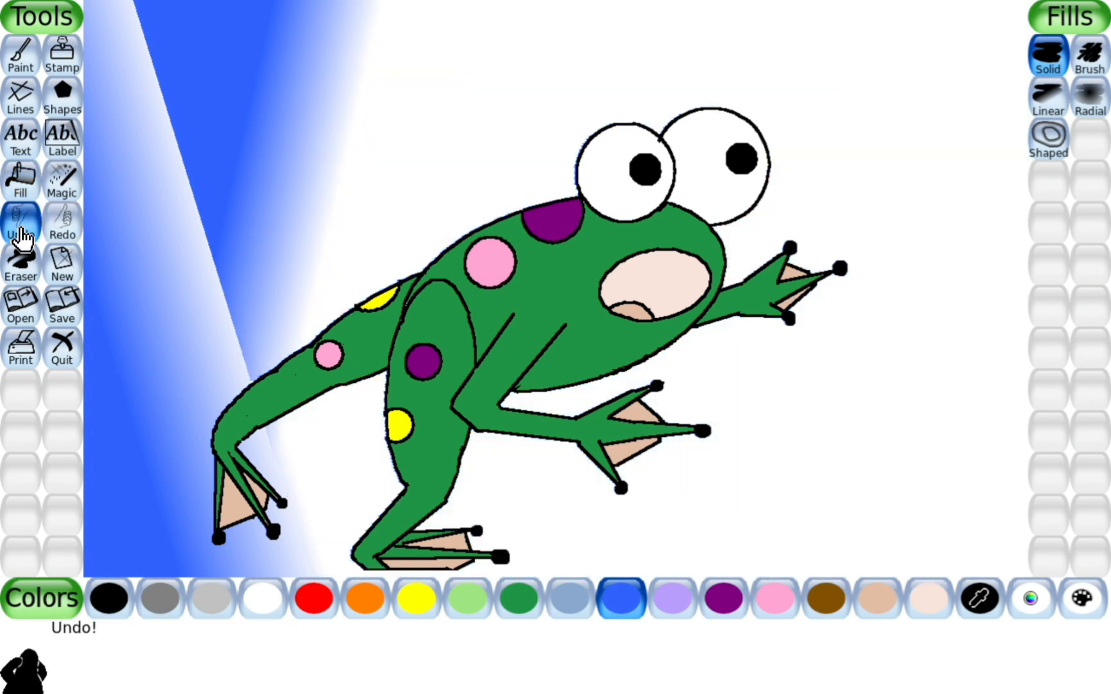
left_click(21, 228)
left_click(21, 228)
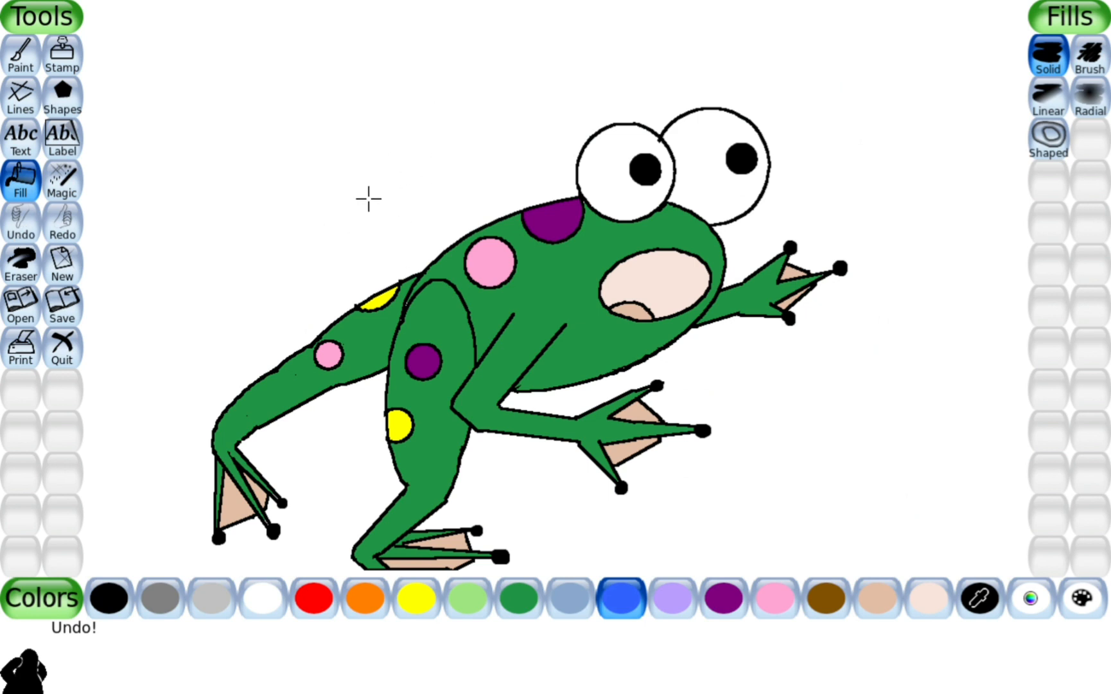
Fill the whole white background around the frog with solid blue.
left_click(369, 199)
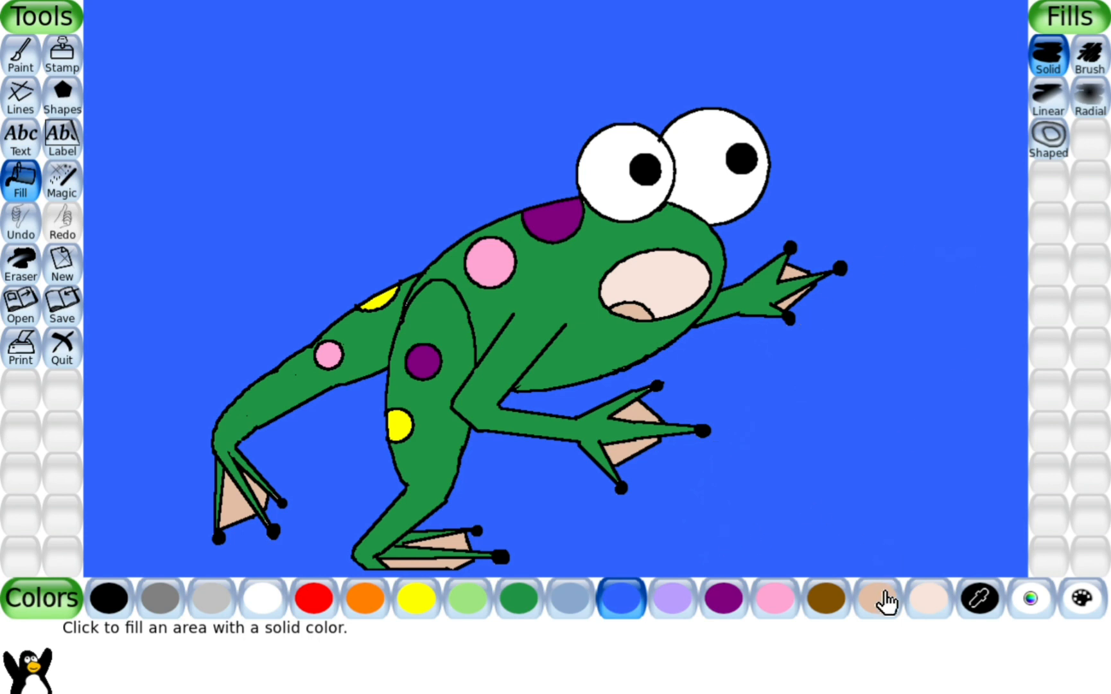
Refill the background around the frog with solid brown and finally with solid sky blue.
left_click(827, 613)
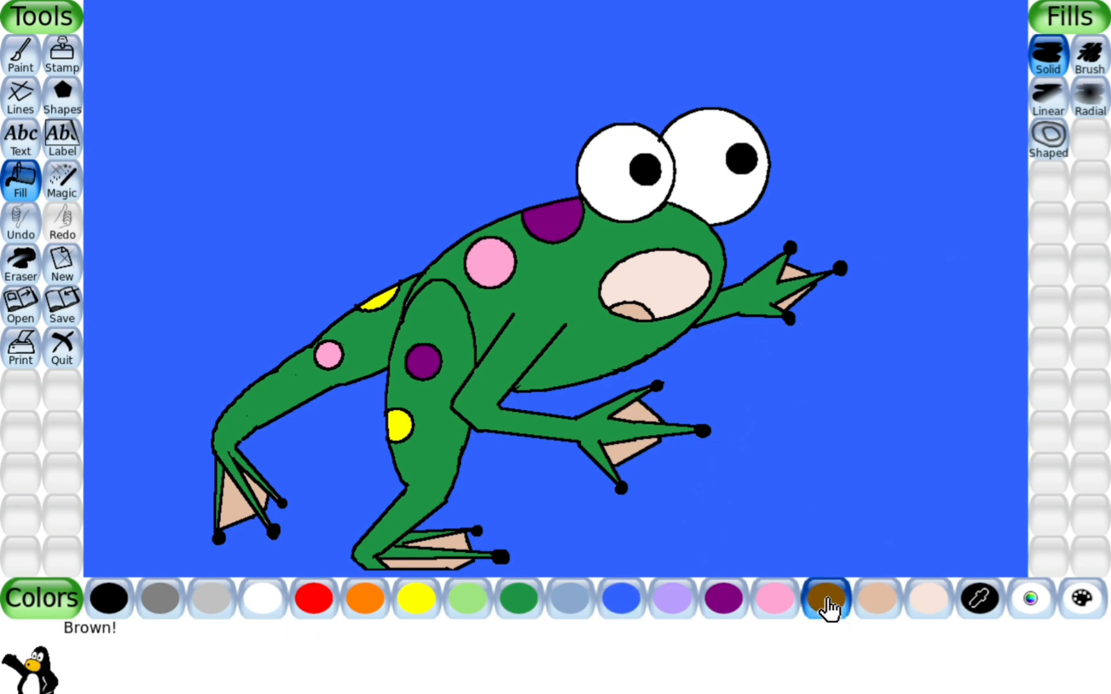
left_click(792, 417)
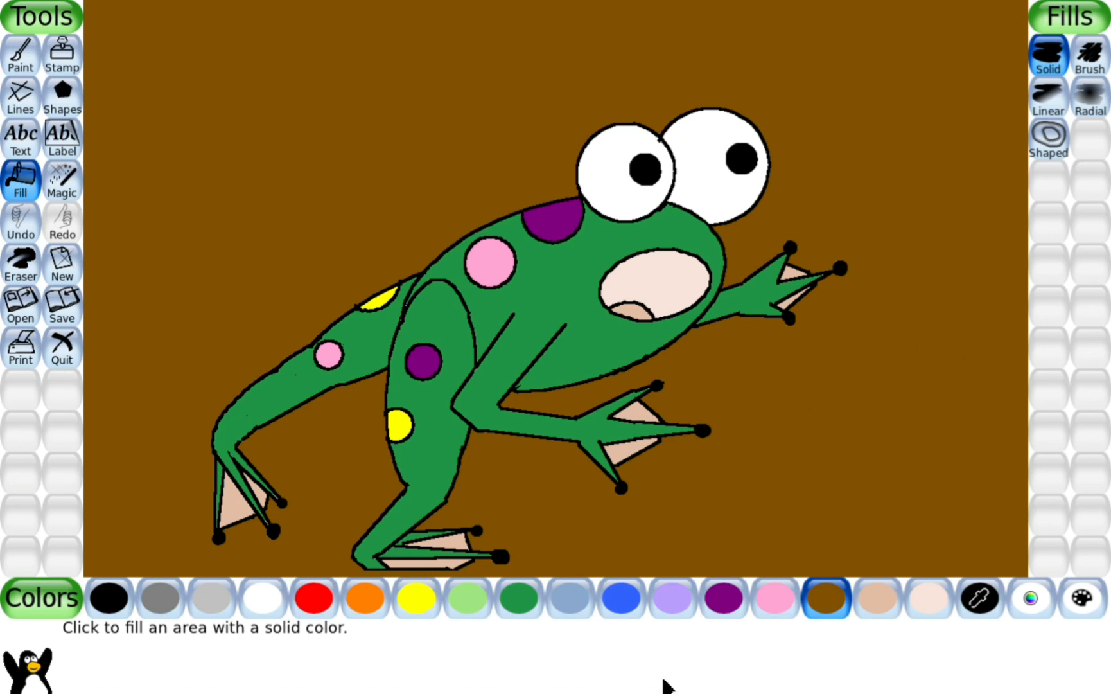
left_click(576, 607)
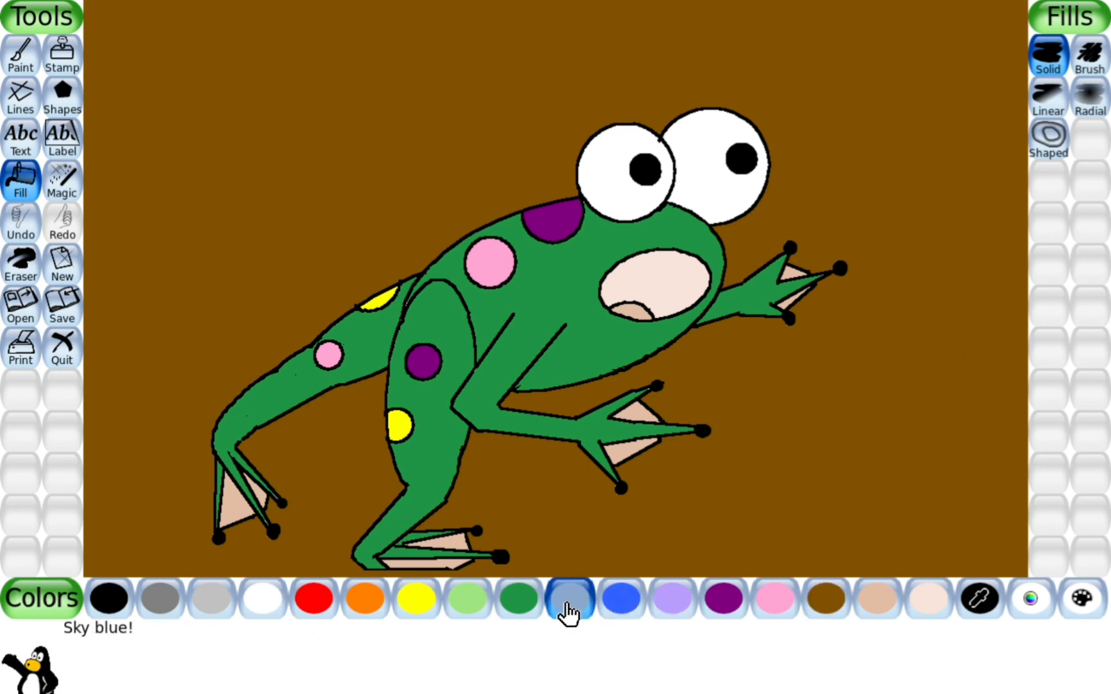
left_click(742, 449)
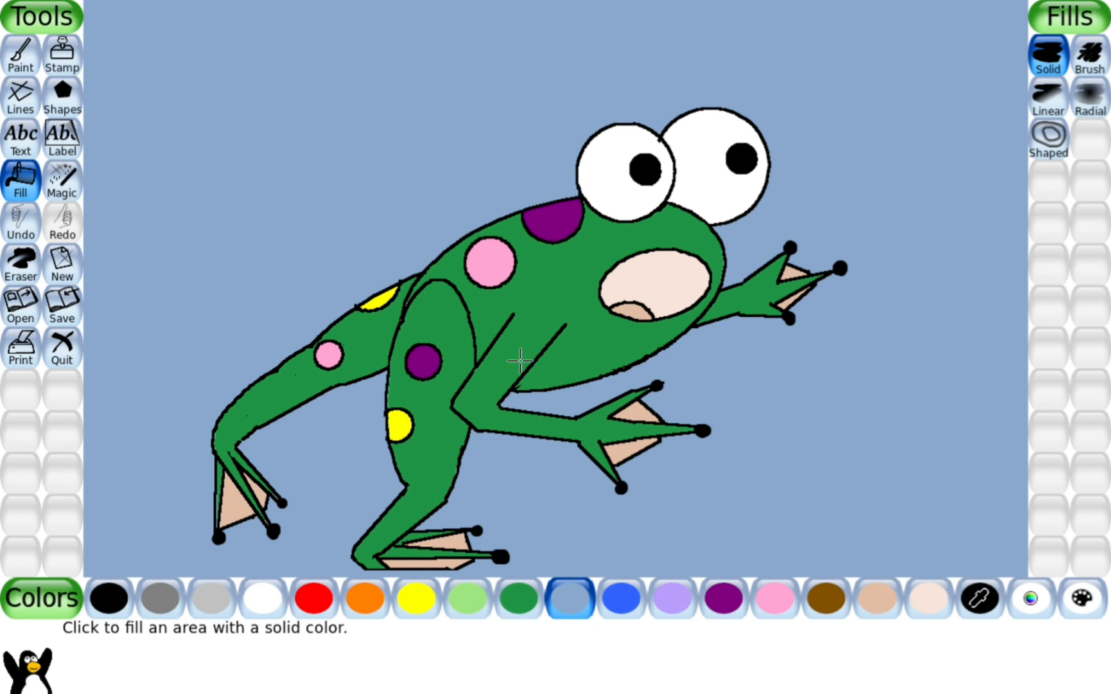
Save the coloured frog picture and quit Tux Paint, confirming the exit.
left_click(69, 315)
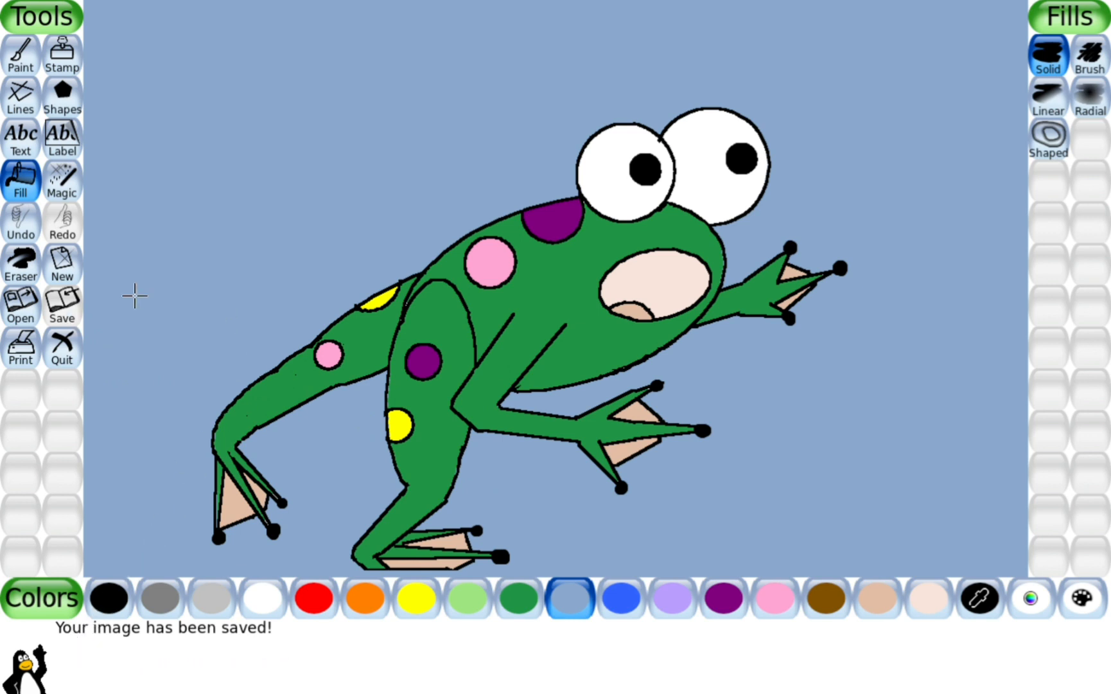
left_click(63, 346)
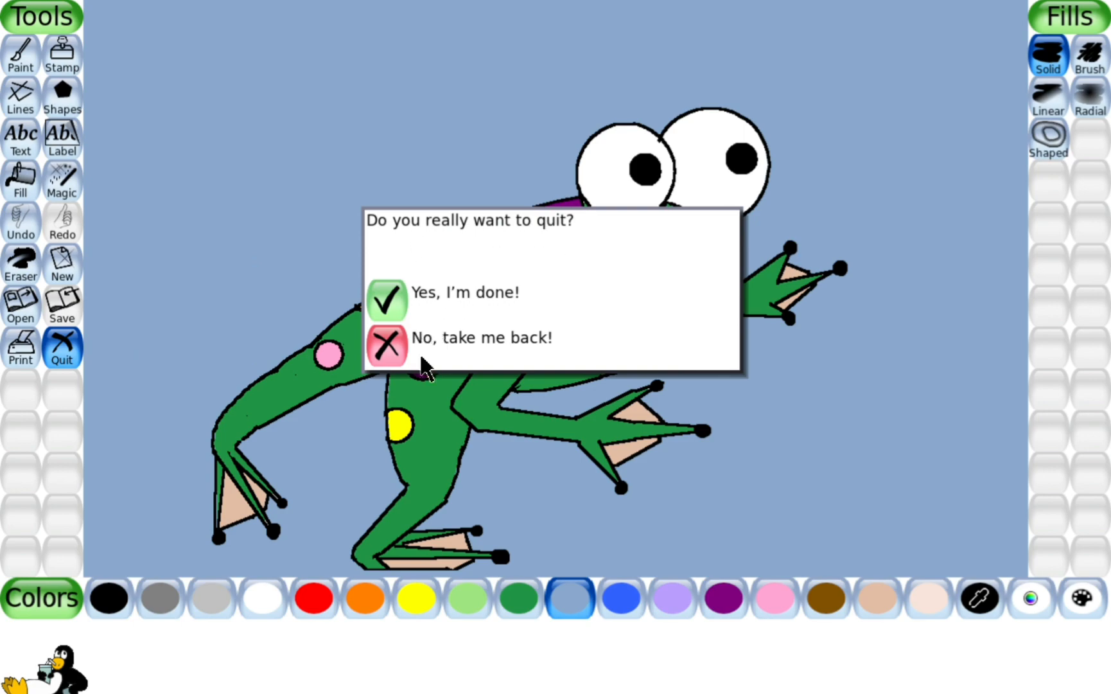
left_click(388, 300)
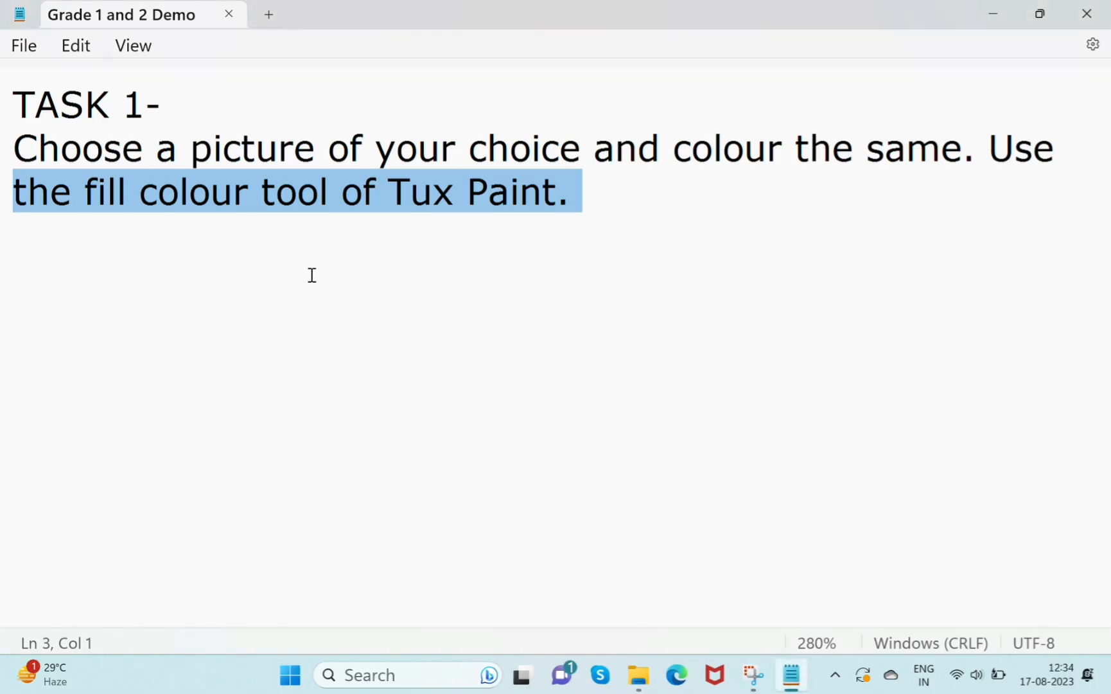
Read Task 2 in the Notepad file, highlighting the three shapes, the paint tool and the triangle's colour.
left_click(591, 201)
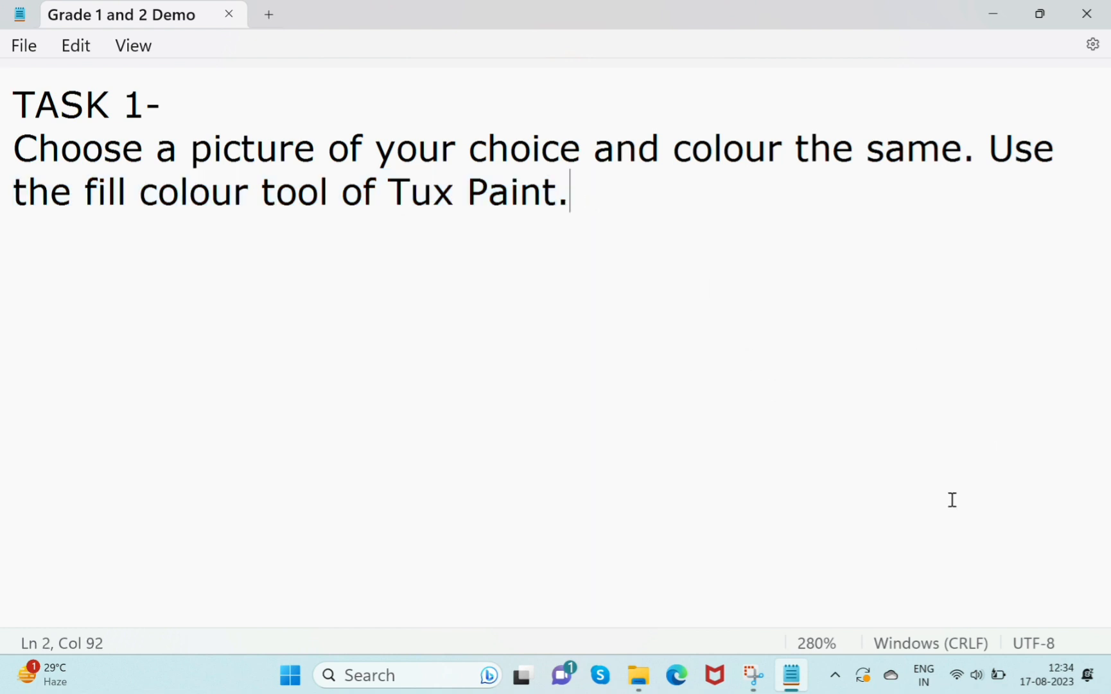
scroll(949, 501, "down", 5)
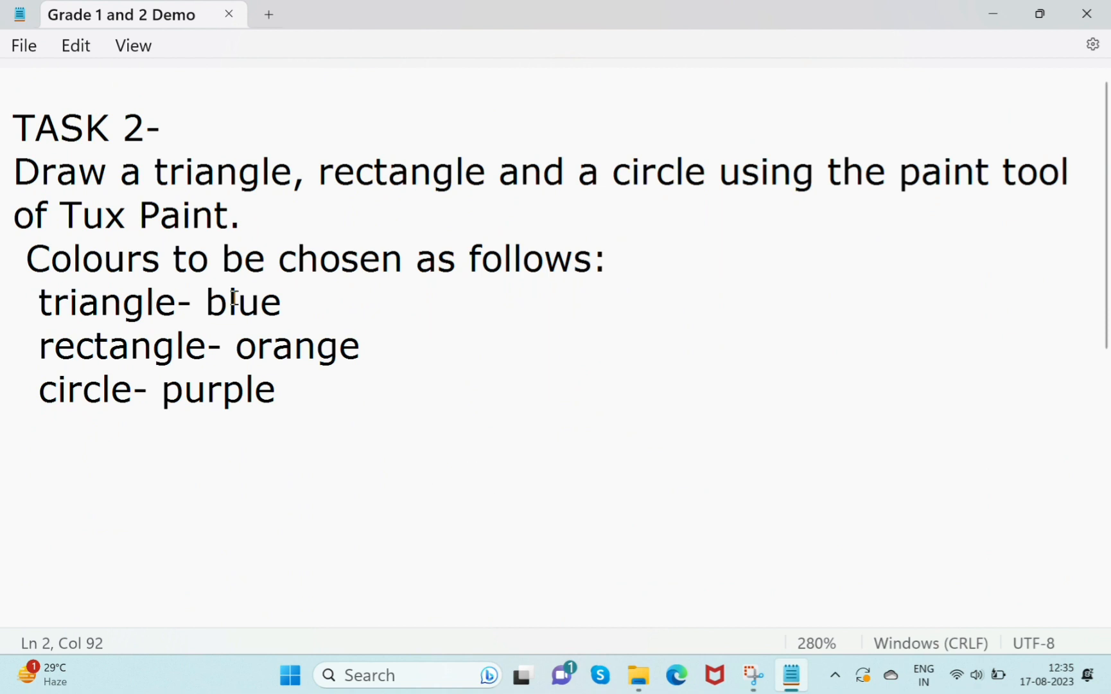
left_click_drag(38, 172, 802, 158)
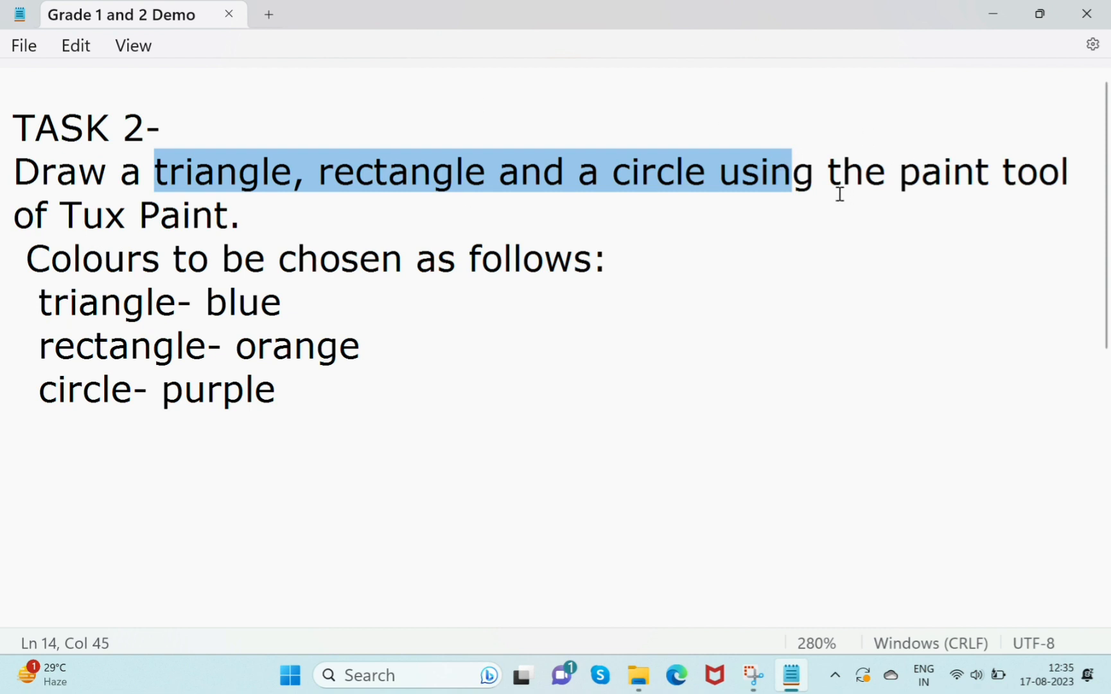
left_click_drag(899, 172, 1073, 174)
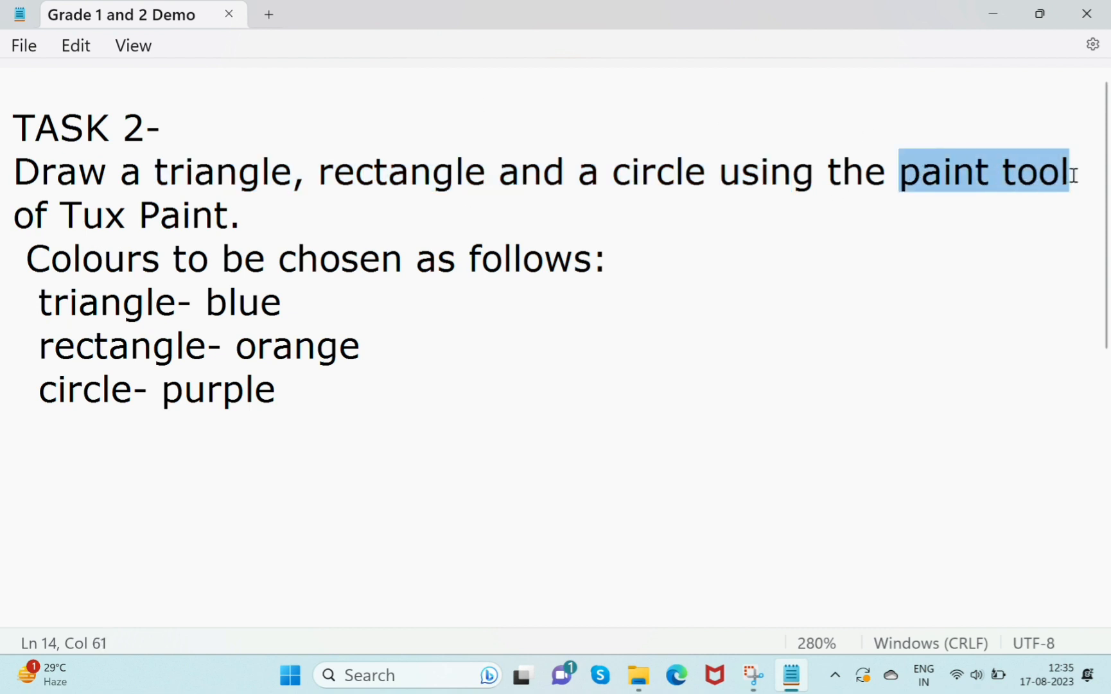
left_click_drag(41, 310, 284, 313)
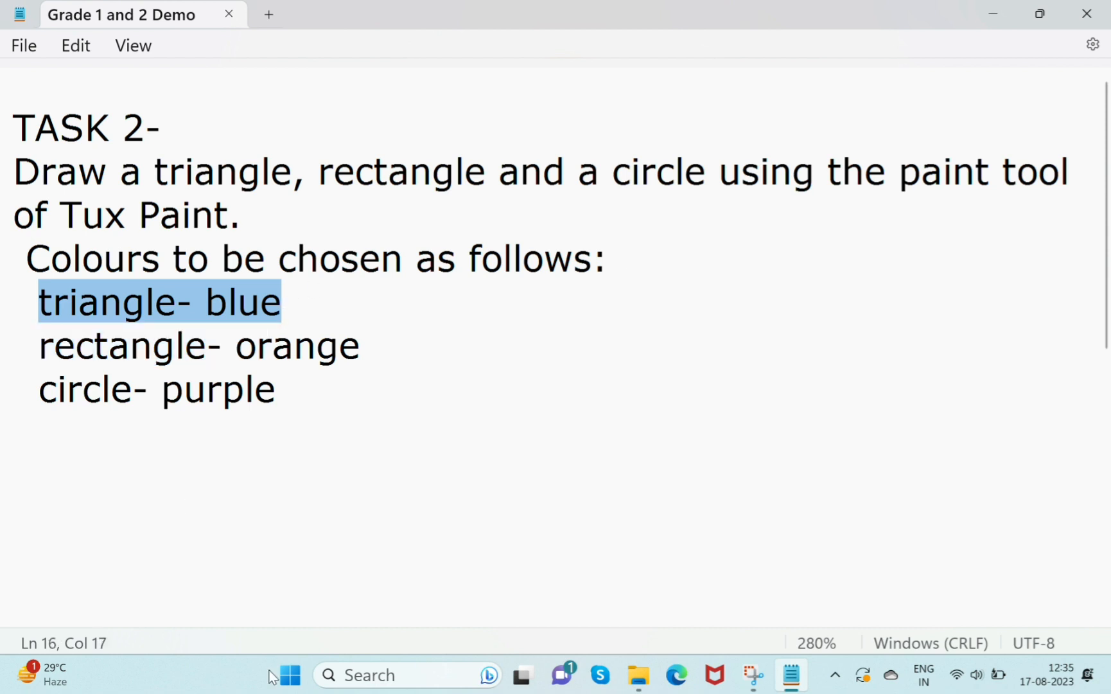
Switch back to Tux Paint and start a new drawing with a light grey background.
left_click(754, 674)
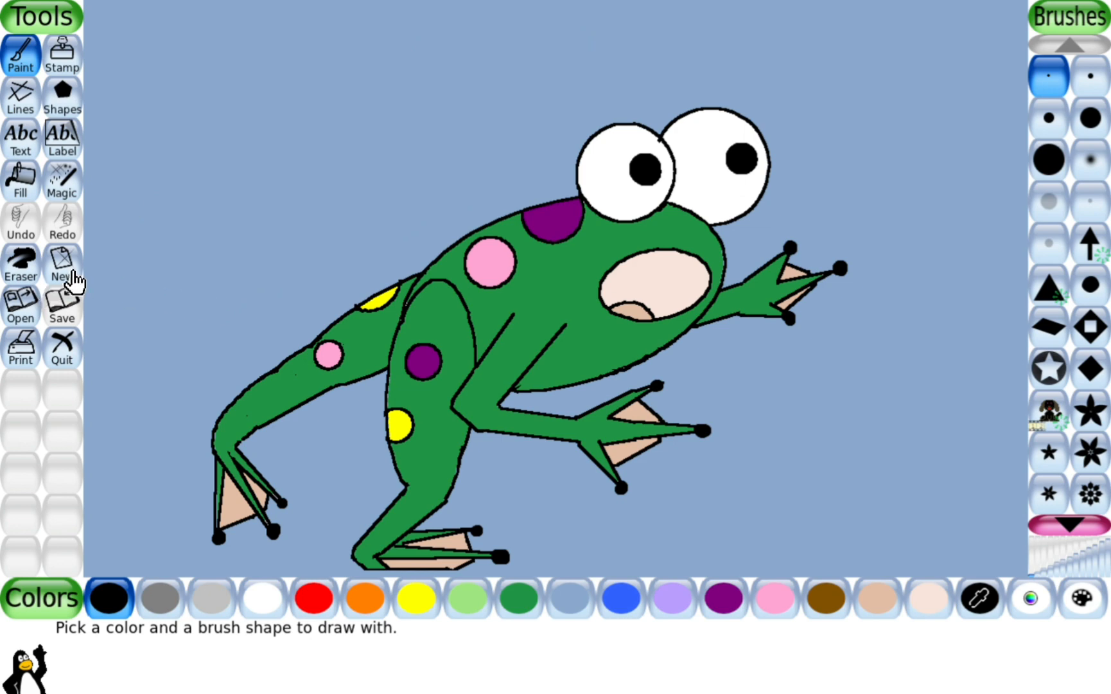
left_click(76, 281)
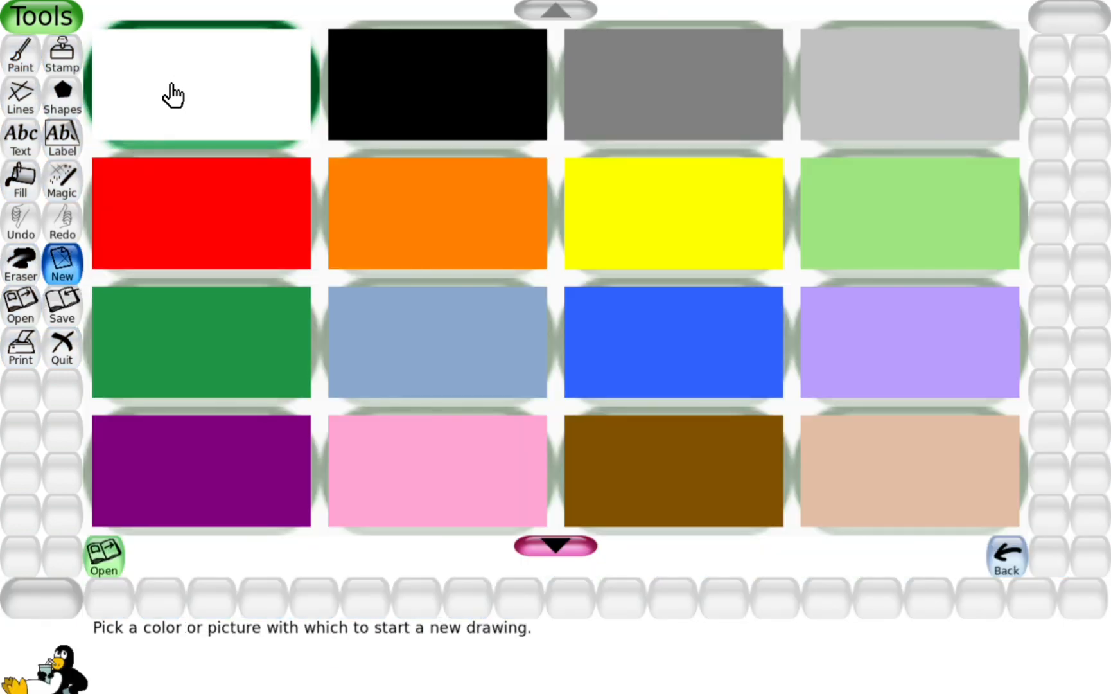
left_click(891, 83)
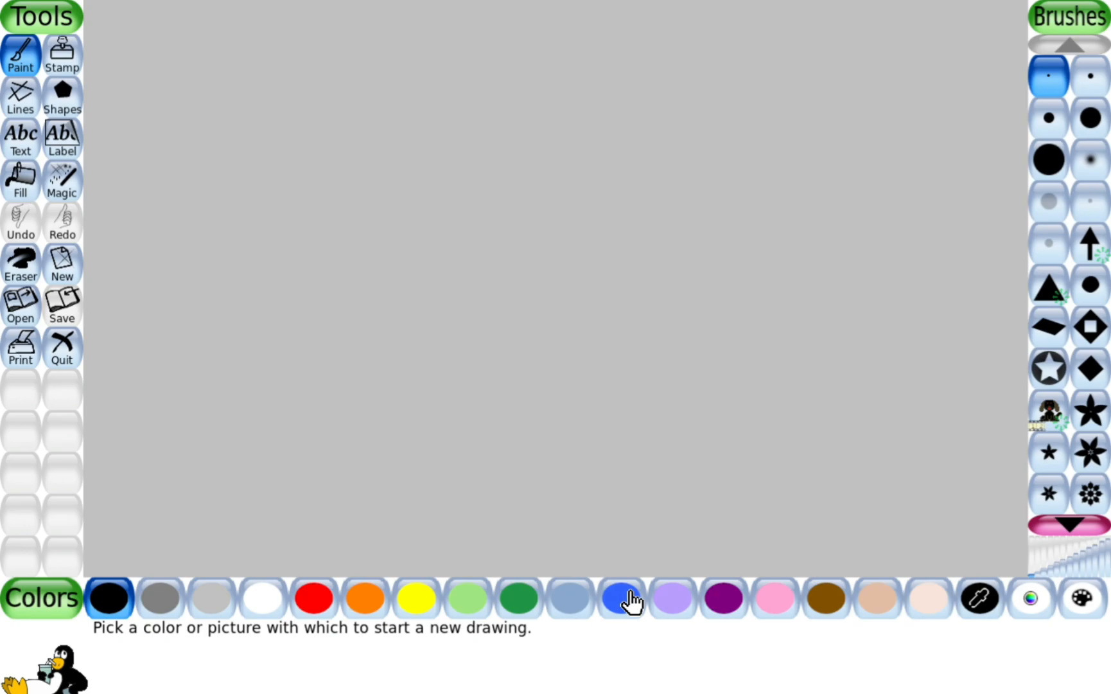
Check the task notes and choose blue as the paint colour for the triangle.
key("alt+Tab")
key("alt+Tab")
left_click(620, 602)
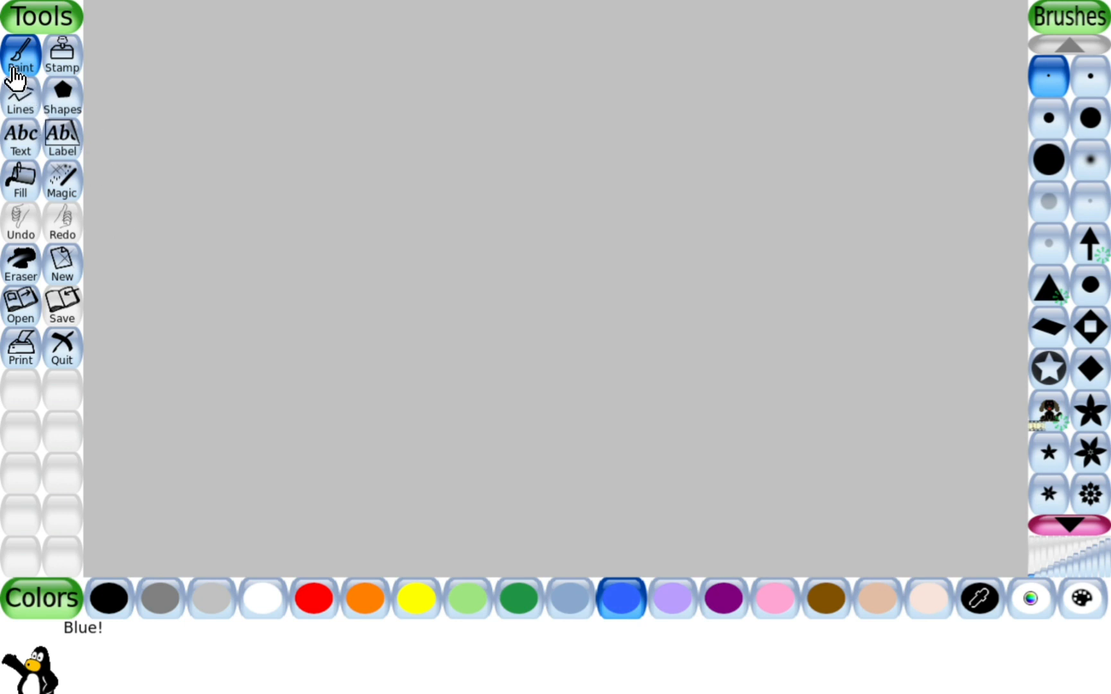
Paint three short blue test strokes with the three smallest round brushes, from thinnest to thickest.
left_click(1090, 90)
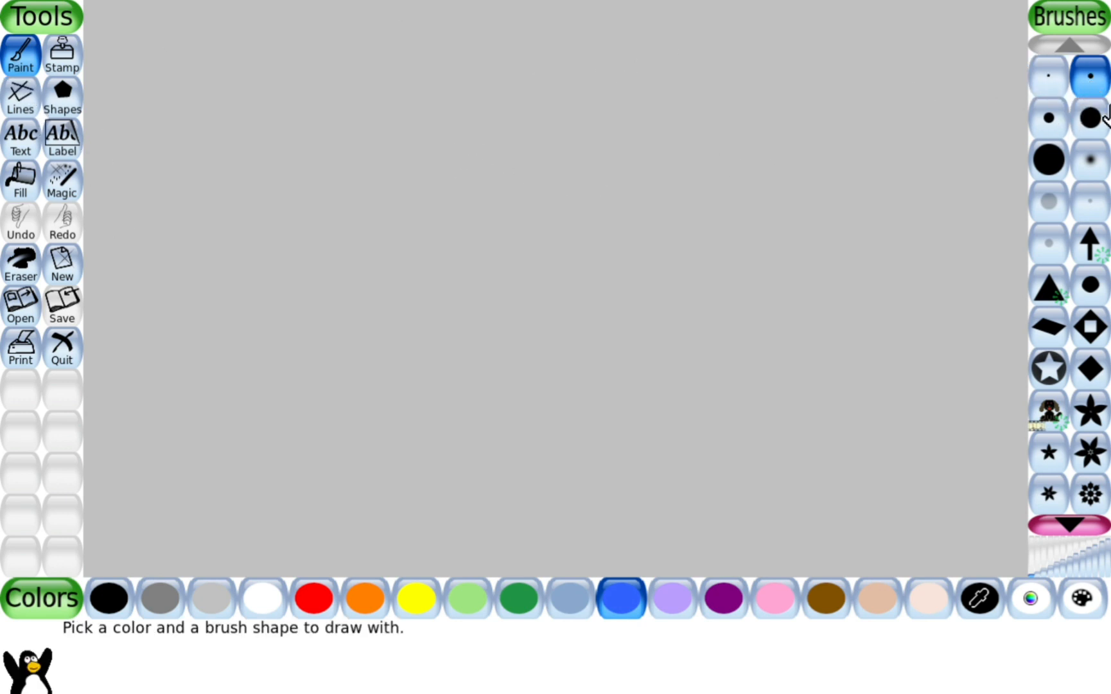
left_click(1040, 87)
left_click_drag(693, 87, 705, 200)
left_click(1082, 76)
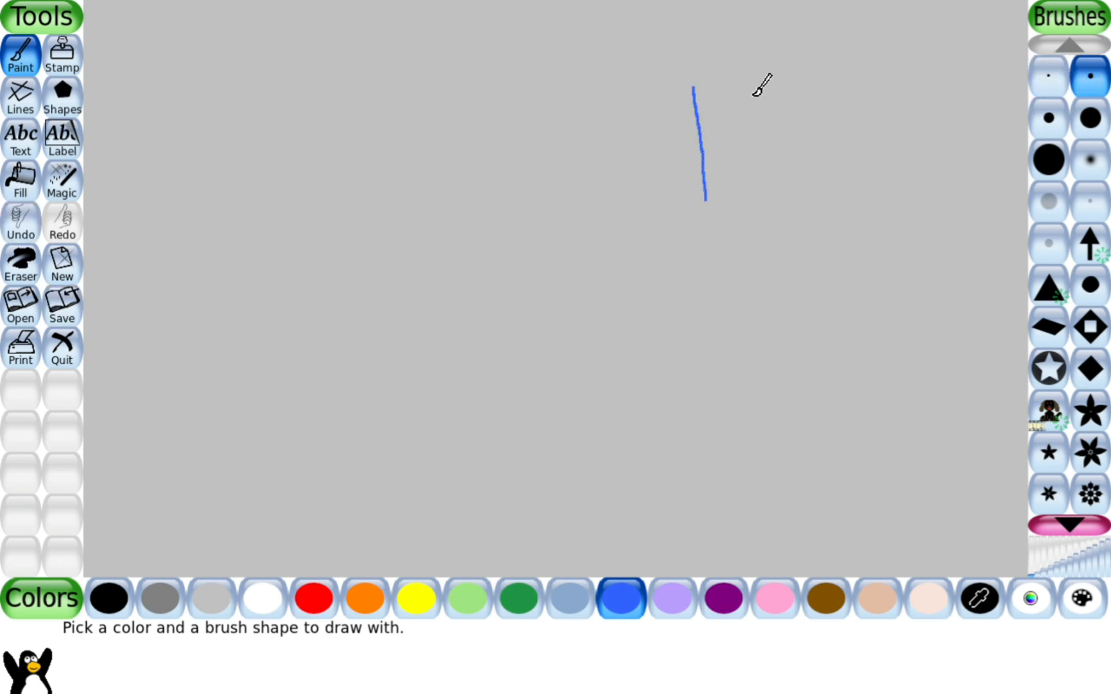
left_click_drag(731, 88, 771, 213)
left_click(1045, 121)
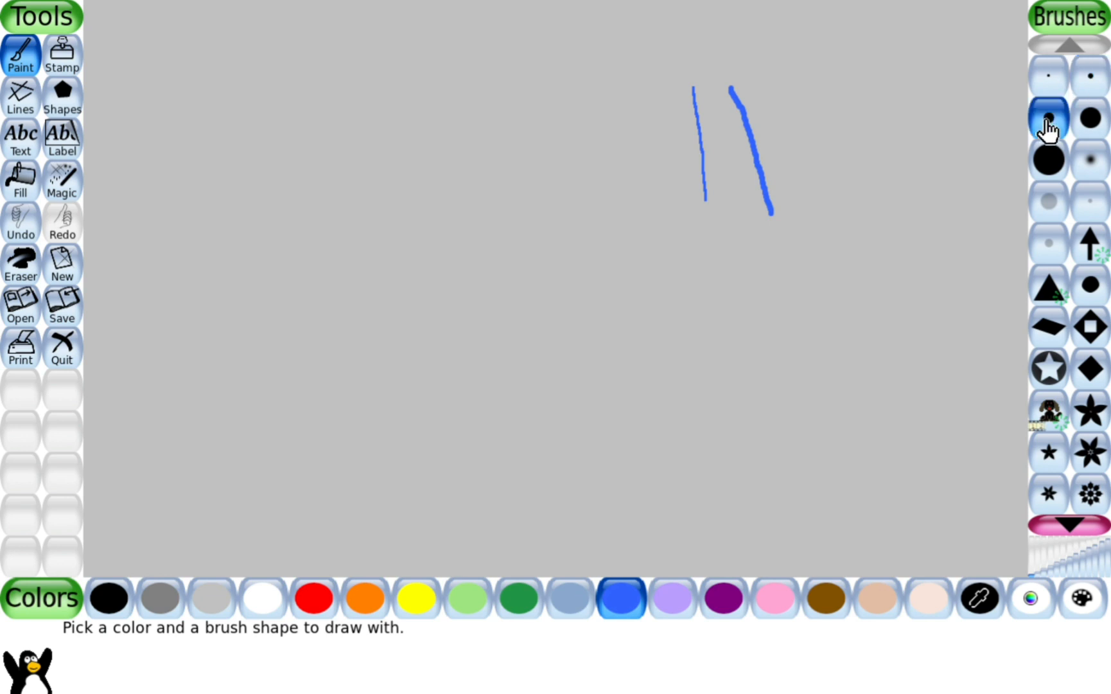
left_click_drag(769, 116, 827, 242)
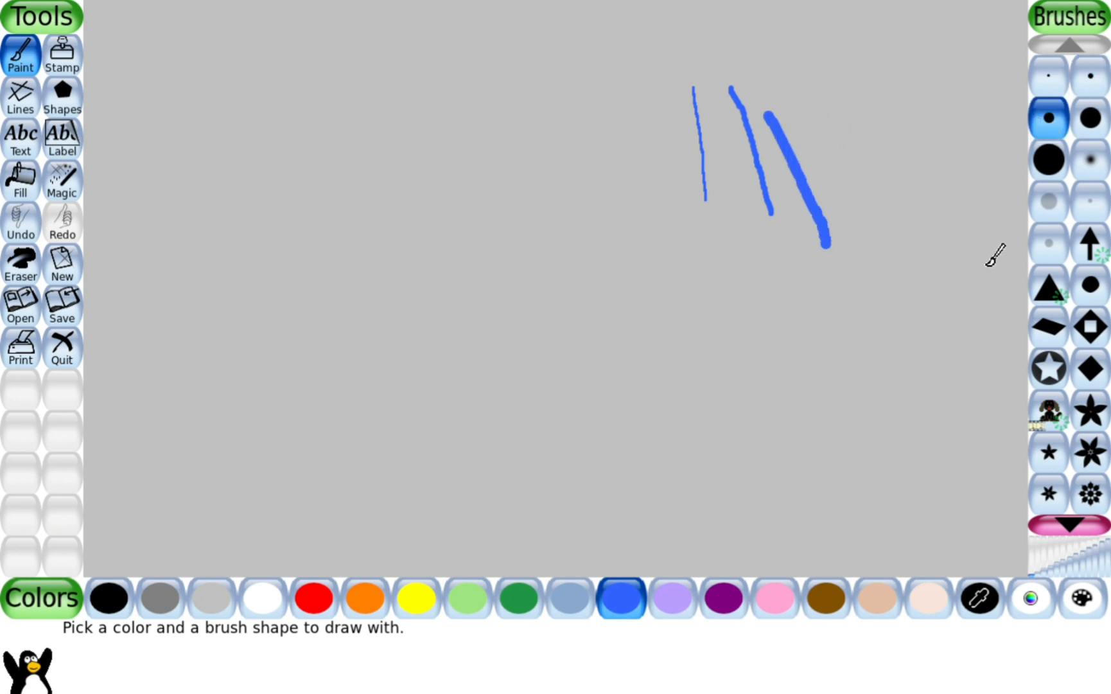
Try and undo a triangle-brush stroke, replacing it with a soft-edged round brush stroke beside the three blue lines.
left_click(1050, 286)
left_click_drag(858, 141, 895, 233)
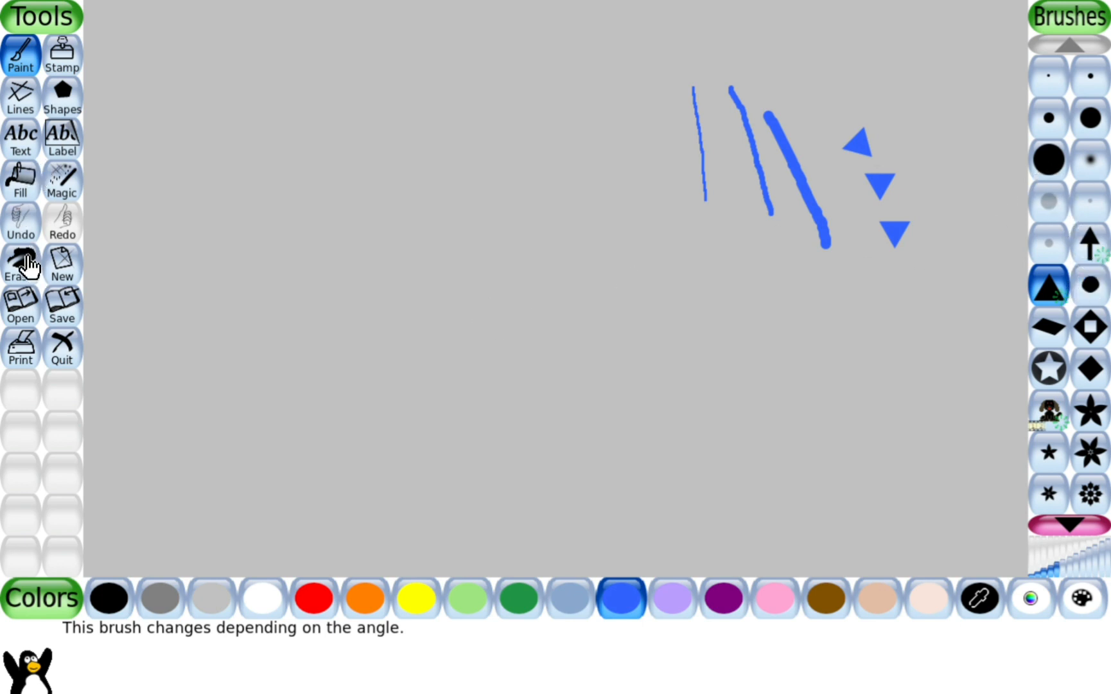
left_click(20, 222)
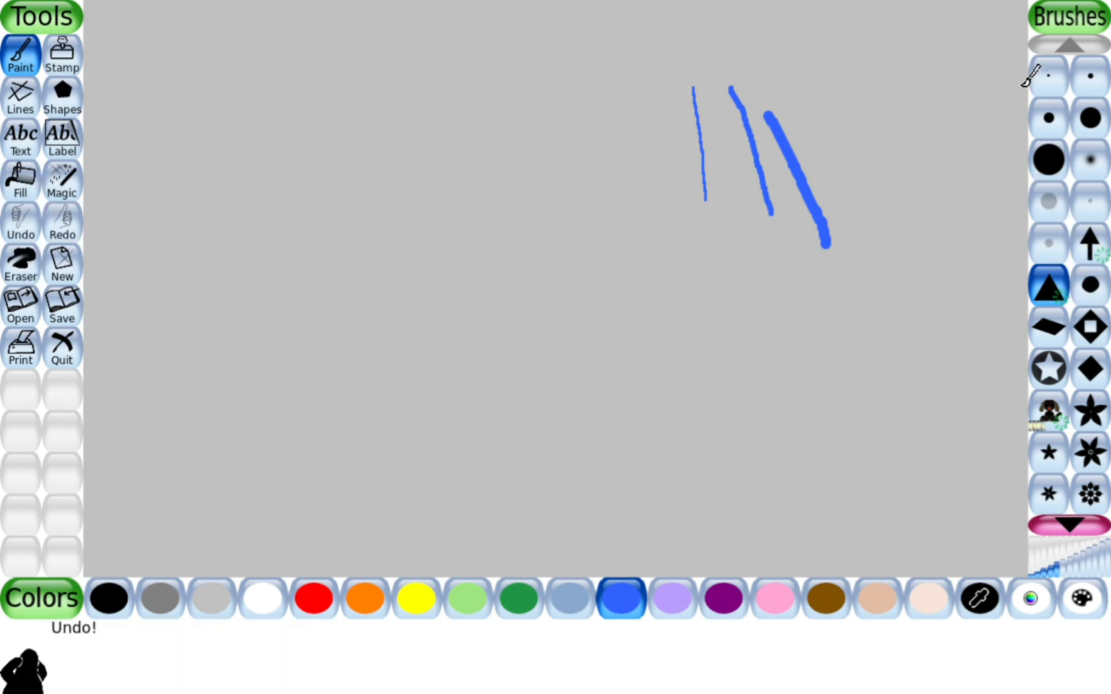
left_click(1083, 160)
left_click_drag(859, 66, 901, 220)
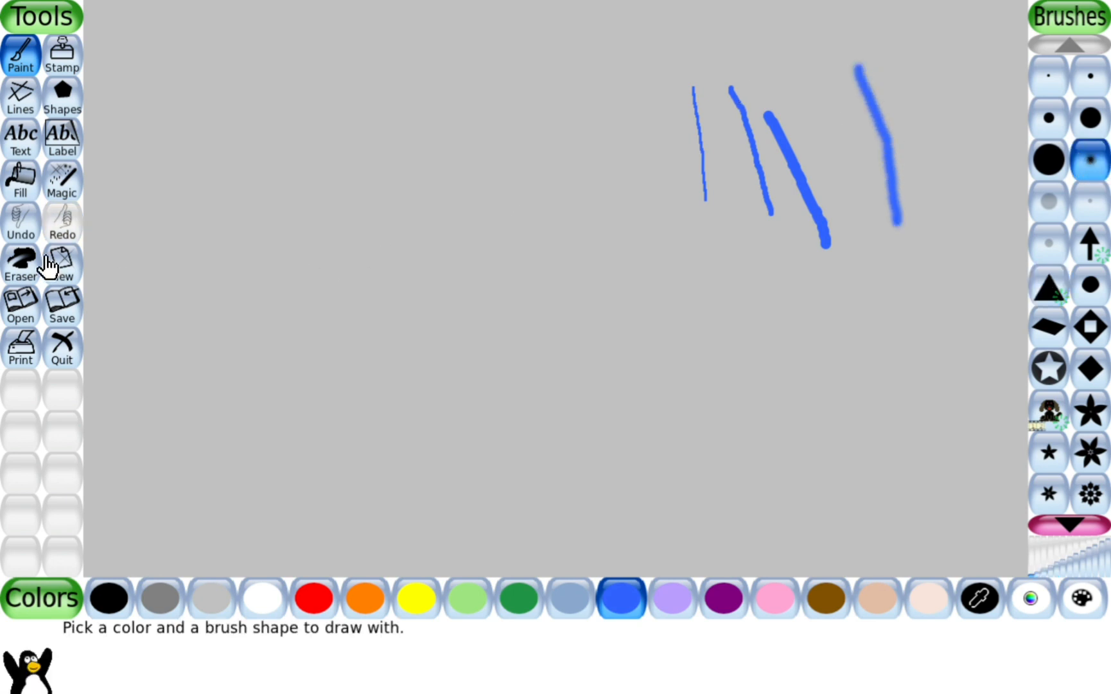
Undo all four blue test strokes and restore them with Redo.
left_click(21, 222)
left_click(21, 222)
left_click(20, 222)
left_click(21, 221)
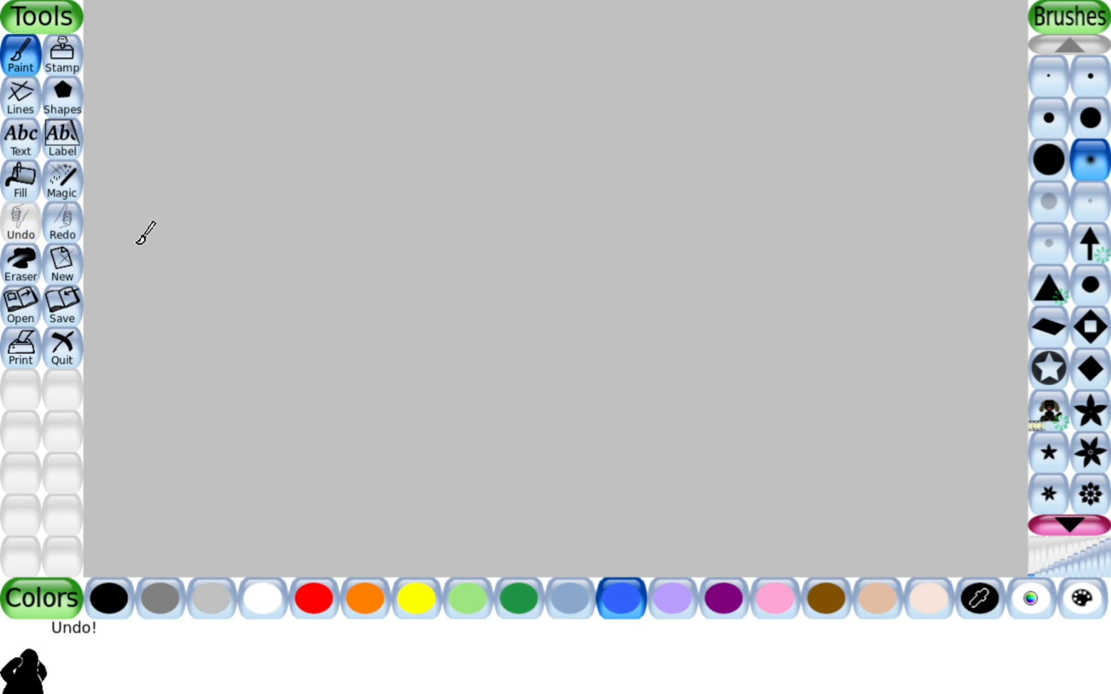
left_click(56, 235)
left_click(56, 234)
left_click(55, 234)
left_click(55, 235)
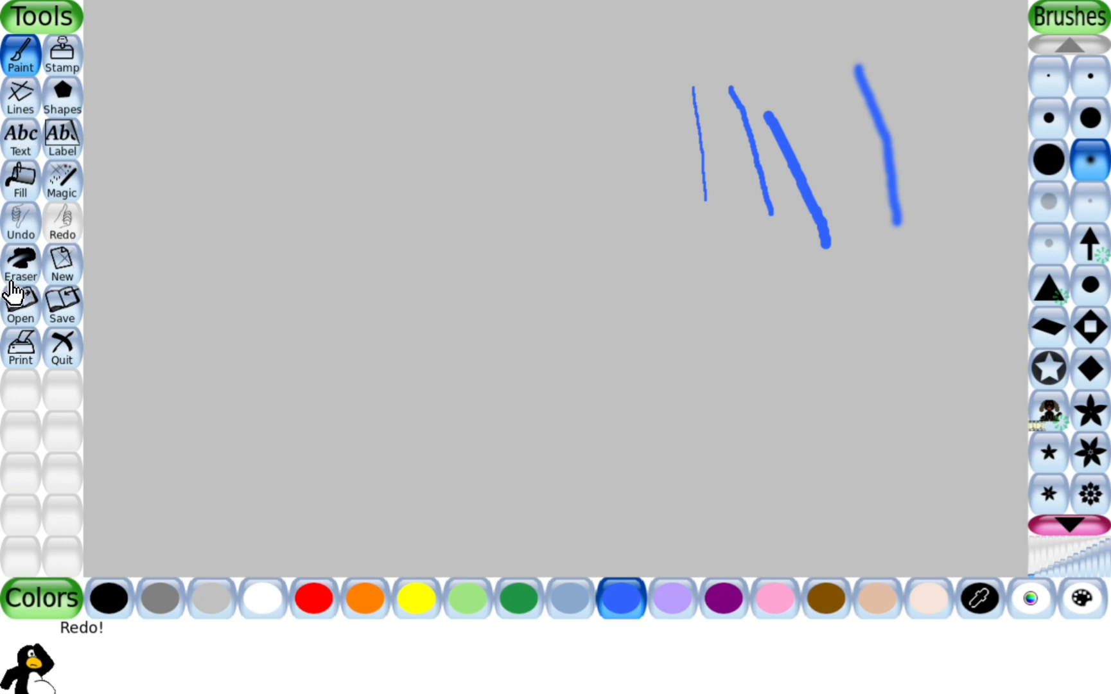
Erase all the blue test strokes with a large and a smaller square eraser, and select the largest round eraser.
left_click(21, 262)
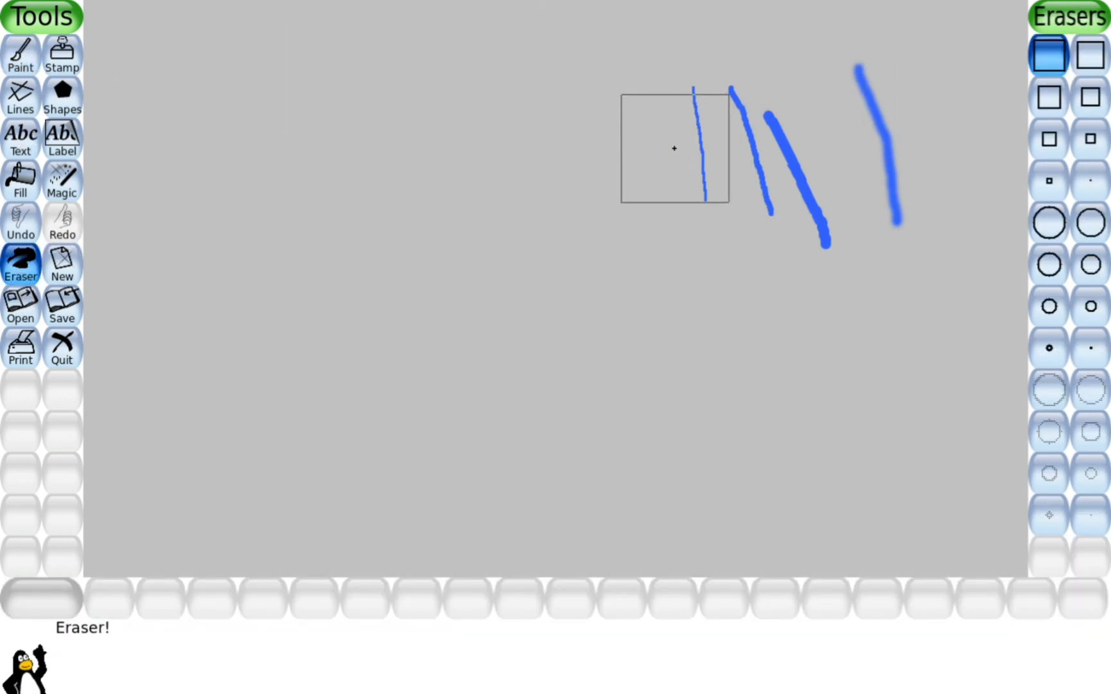
left_click(674, 144)
left_click(1091, 62)
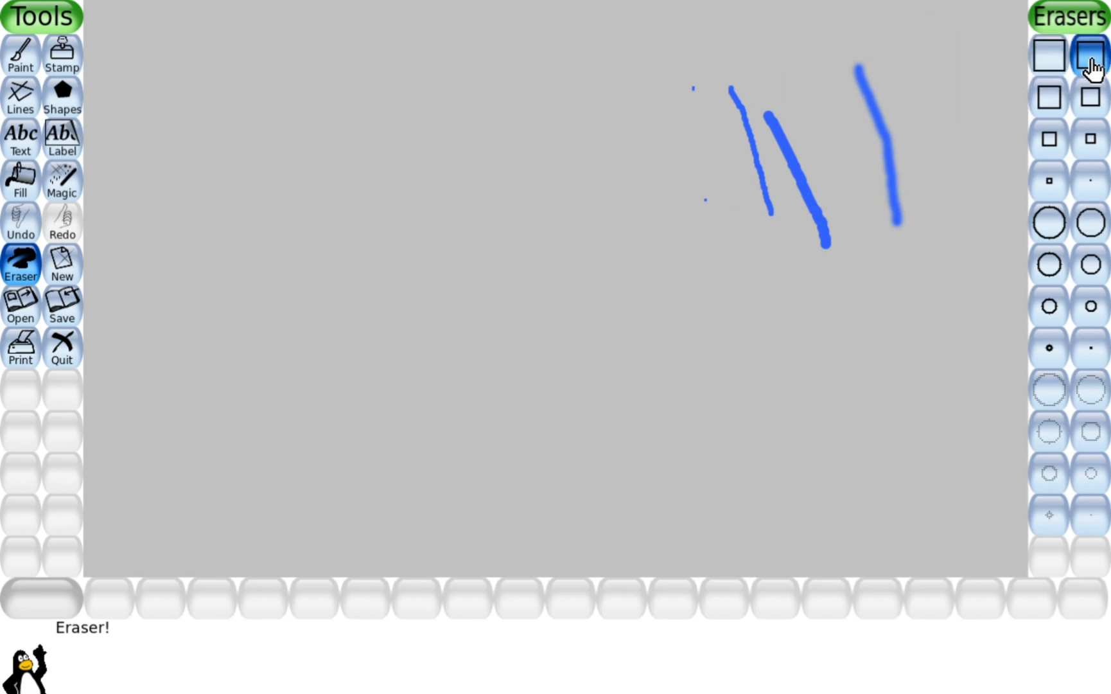
left_click(1098, 96)
mouse_move(727, 129)
left_mouse_down()
mouse_move(766, 87)
mouse_move(683, 204)
mouse_move(886, 116)
mouse_move(912, 144)
mouse_move(877, 208)
left_mouse_up()
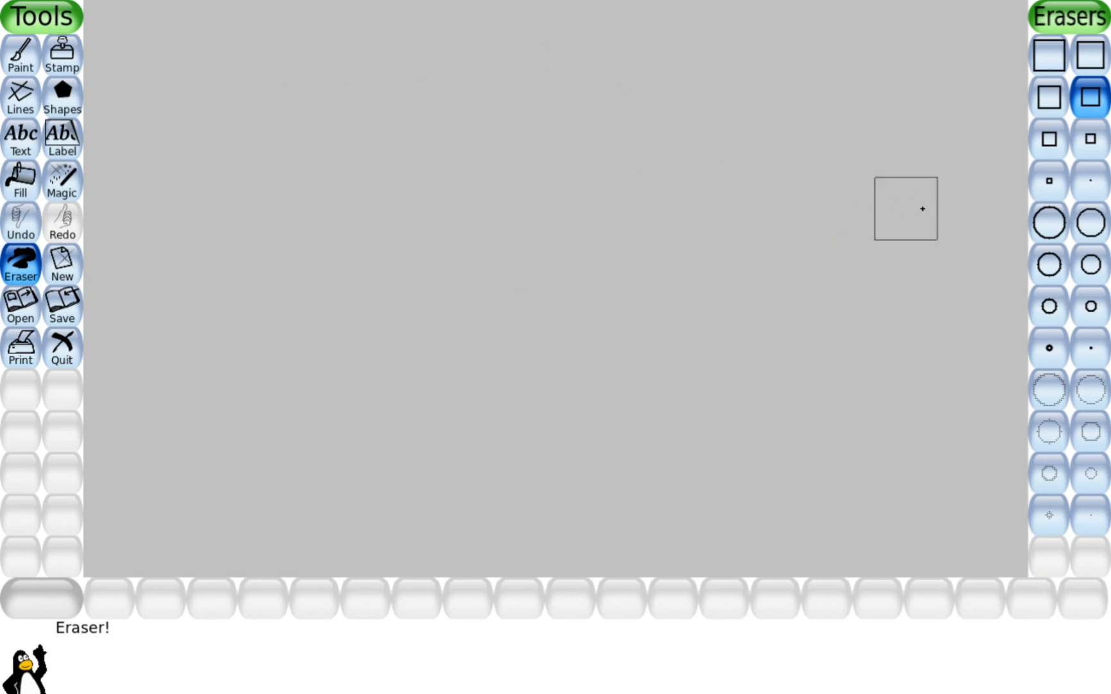
left_click(1049, 233)
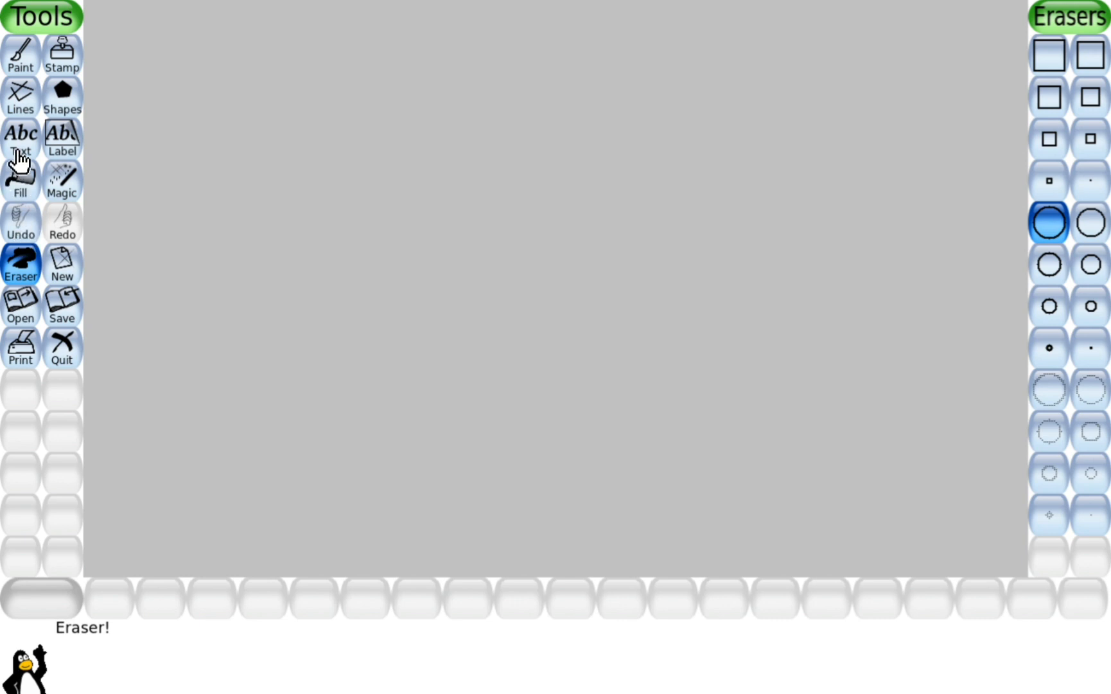
Paint a blue triangle outline freehand in the canvas's upper-left area with the third-smallest round brush.
left_click(23, 56)
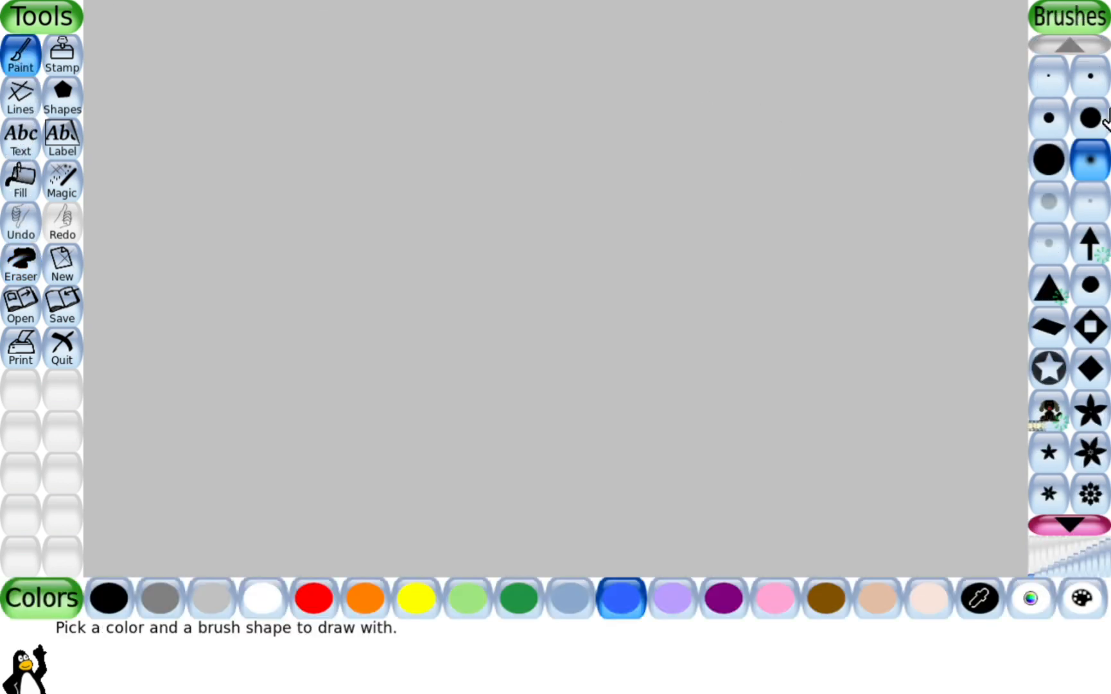
left_click(1048, 118)
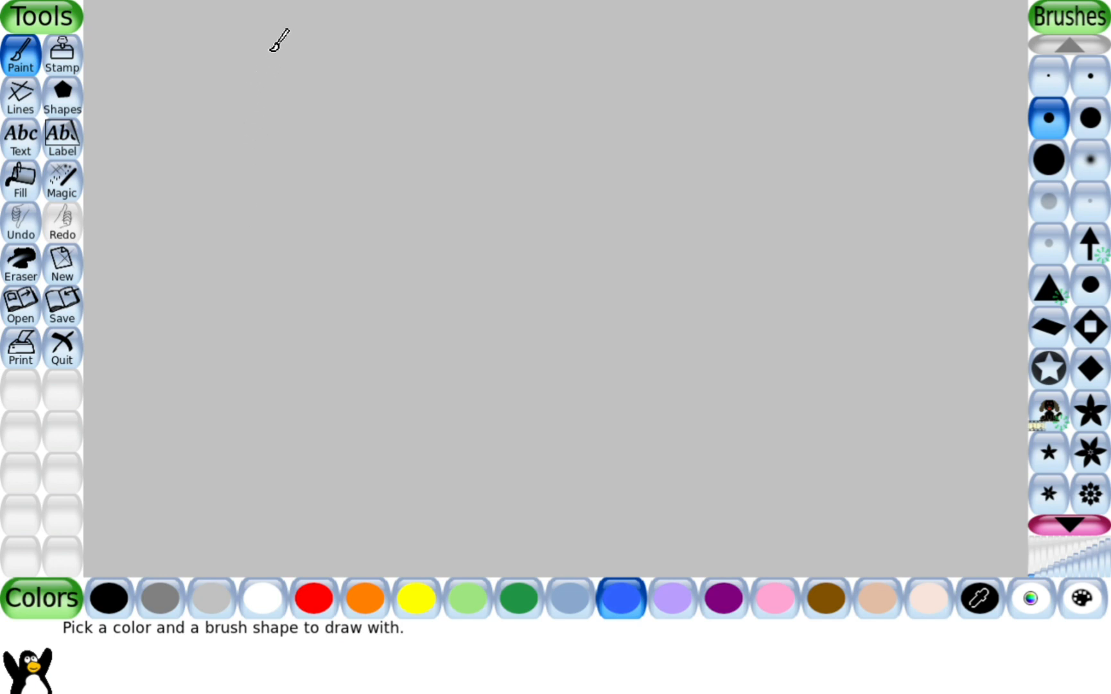
left_click_drag(271, 50, 191, 199)
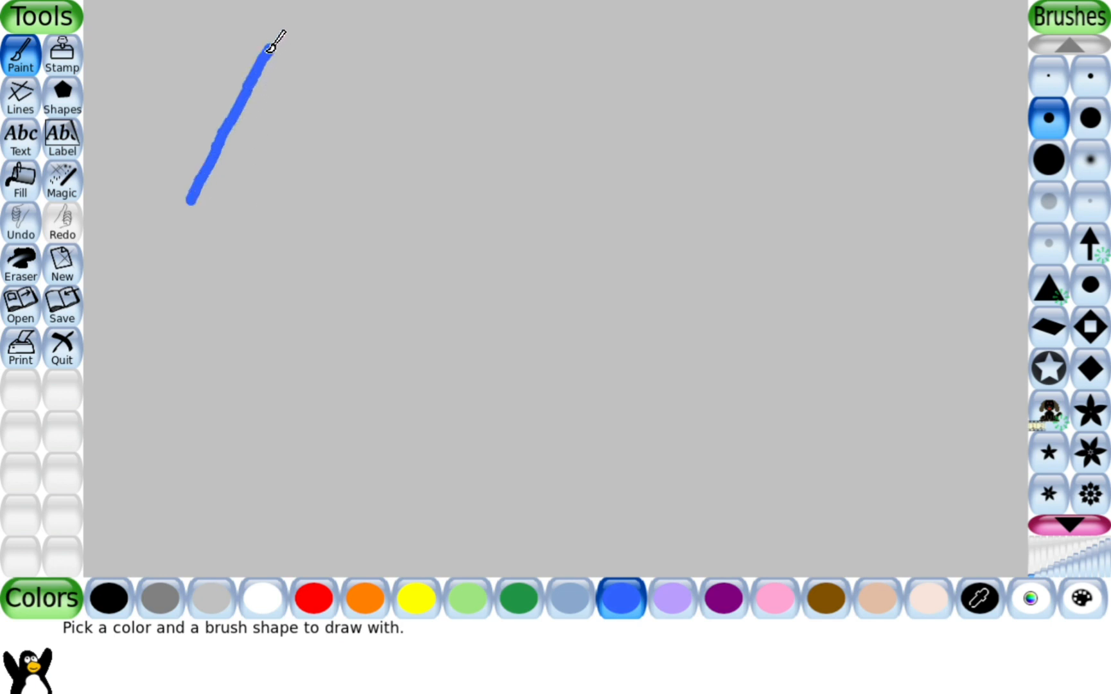
left_click_drag(270, 49, 378, 186)
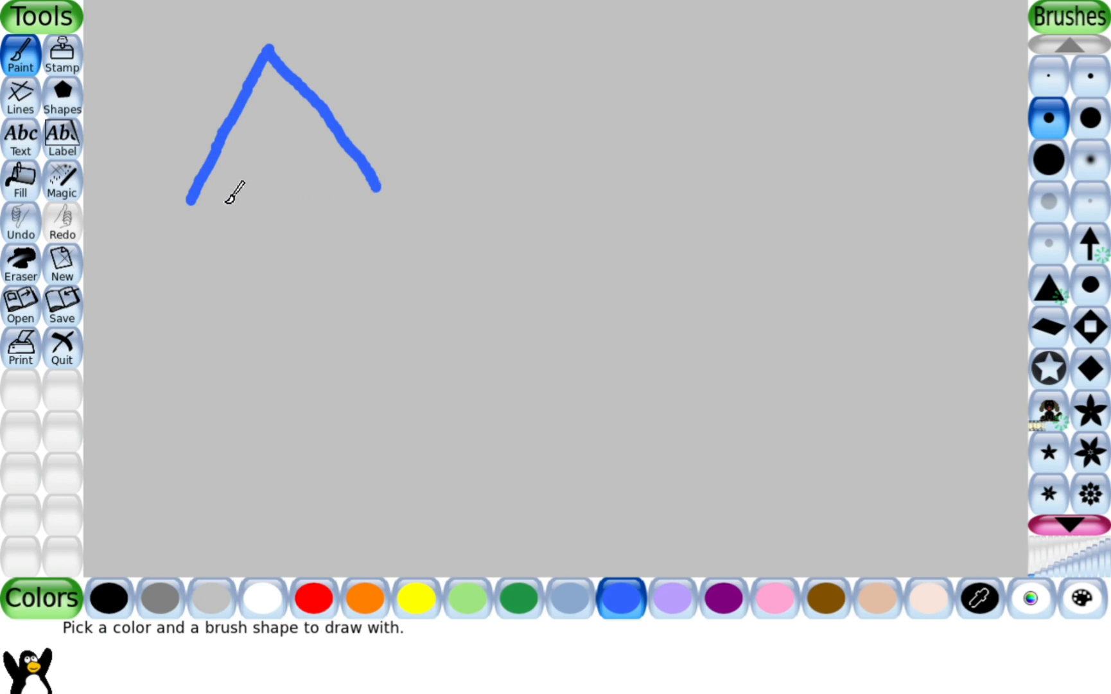
left_click_drag(191, 200, 374, 183)
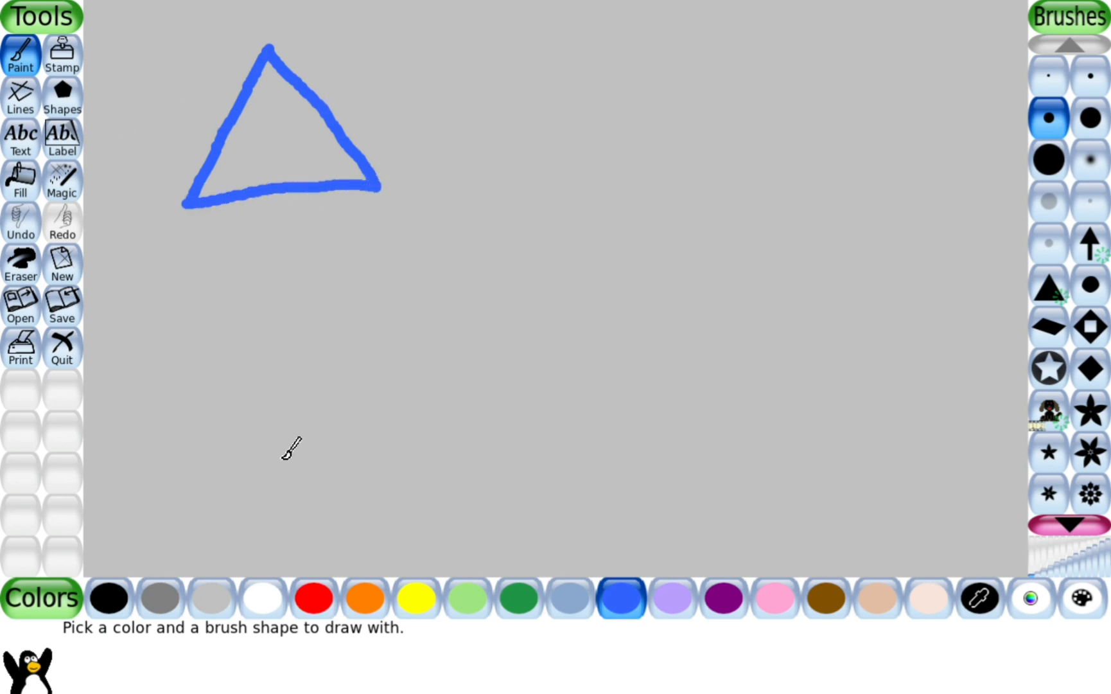
Paint an orange rectangle outline freehand below and to the right of the blue triangle with the same round brush.
key("alt+Tab")
key("alt+Tab")
left_click(368, 607)
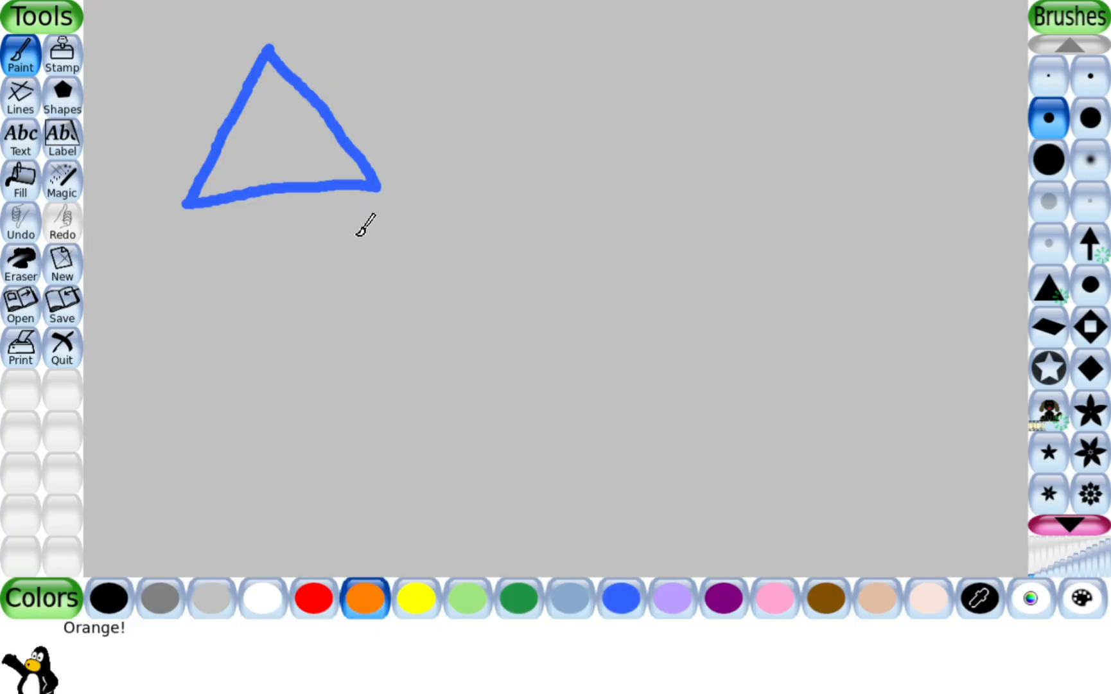
left_click_drag(354, 222, 367, 348)
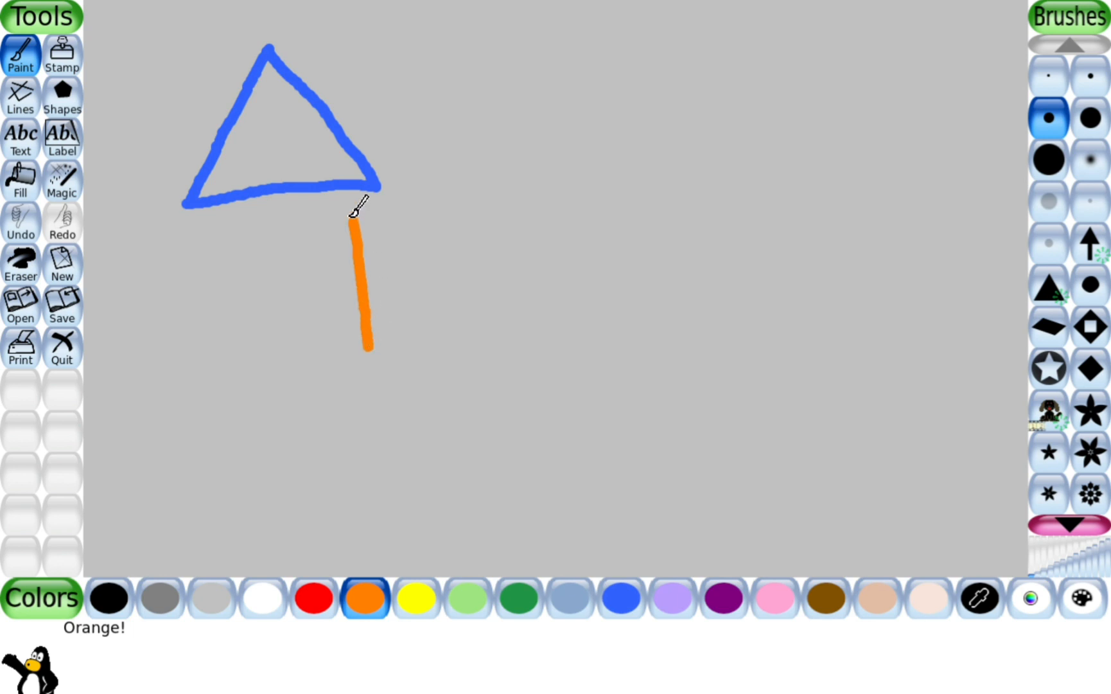
mouse_move(358, 217)
left_mouse_down()
mouse_move(618, 229)
mouse_move(614, 341)
left_mouse_up()
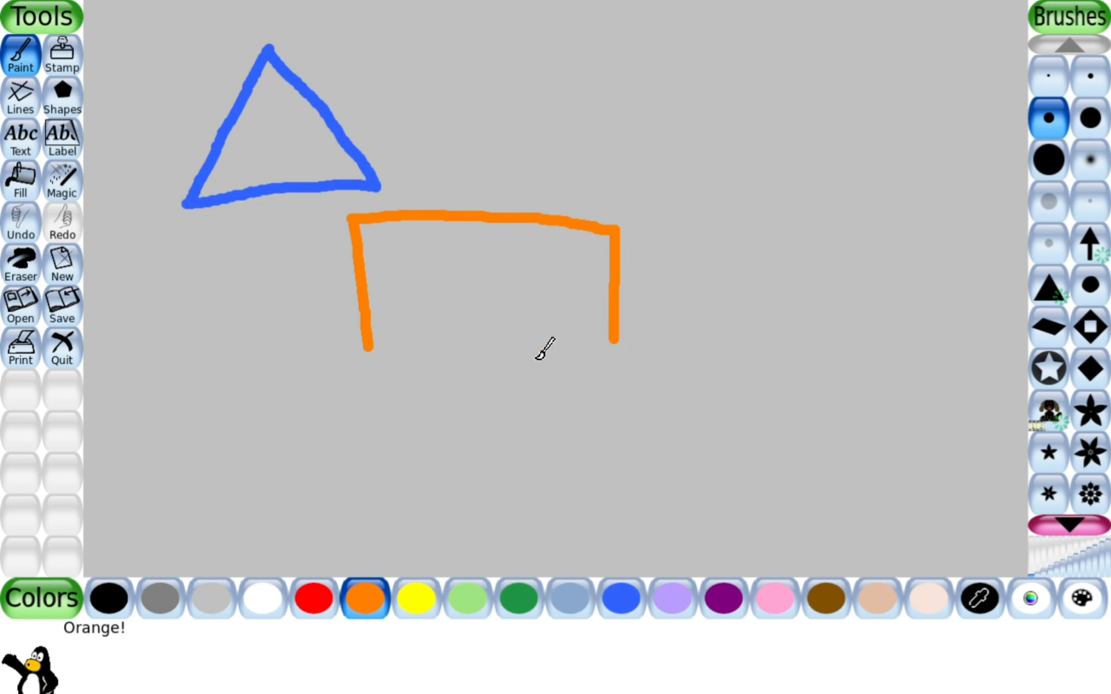
mouse_move(372, 348)
left_mouse_down()
mouse_move(493, 340)
mouse_move(616, 354)
mouse_move(618, 329)
left_mouse_up()
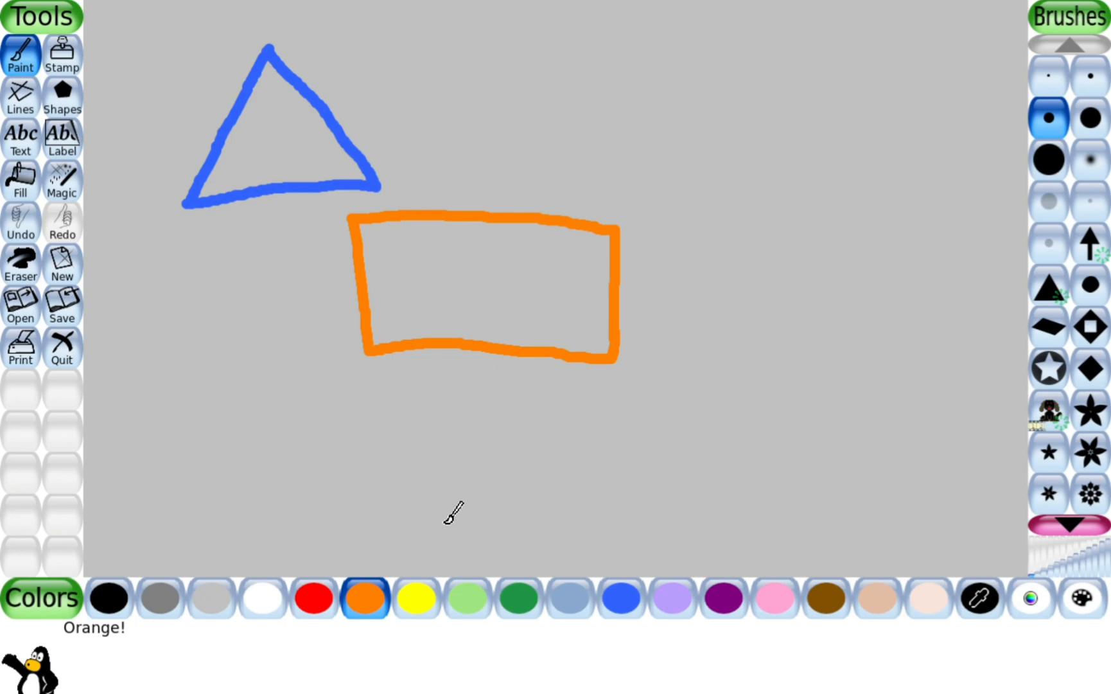
Paint a purple circle outline freehand in the canvas's lower-right area, undoing the first attempt and redrawing it.
key("alt+Tab")
key("alt+Tab")
left_click(732, 601)
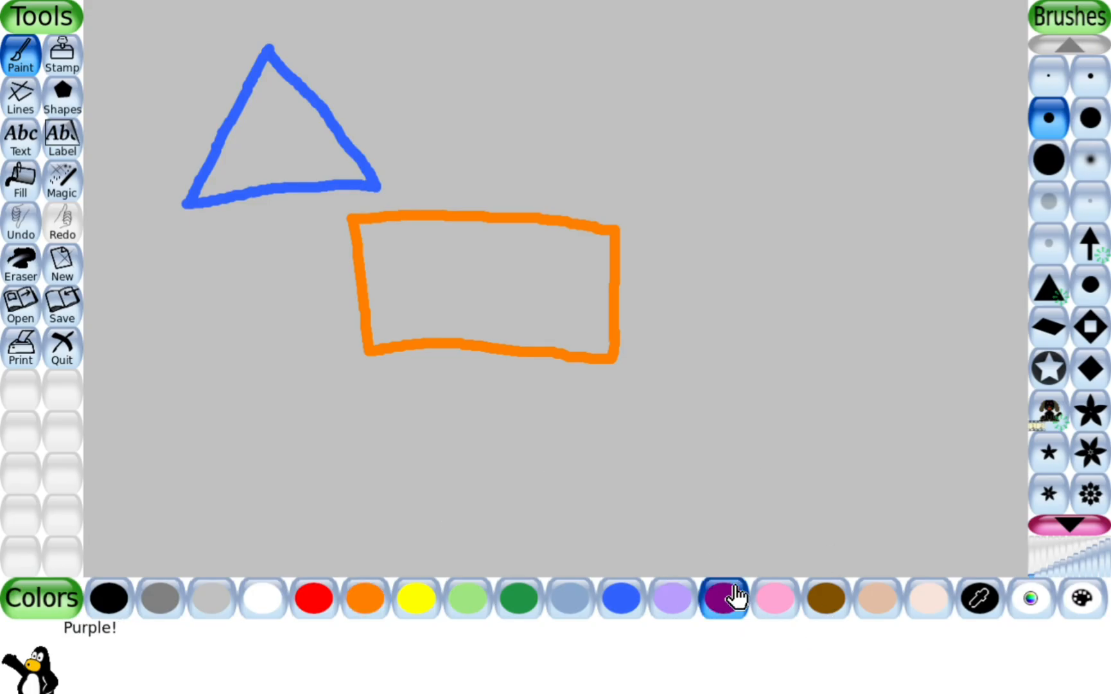
mouse_move(870, 317)
left_mouse_down()
mouse_move(819, 314)
mouse_move(789, 338)
mouse_move(777, 377)
mouse_move(791, 429)
mouse_move(846, 449)
mouse_move(895, 434)
mouse_move(903, 399)
mouse_move(829, 315)
left_mouse_up()
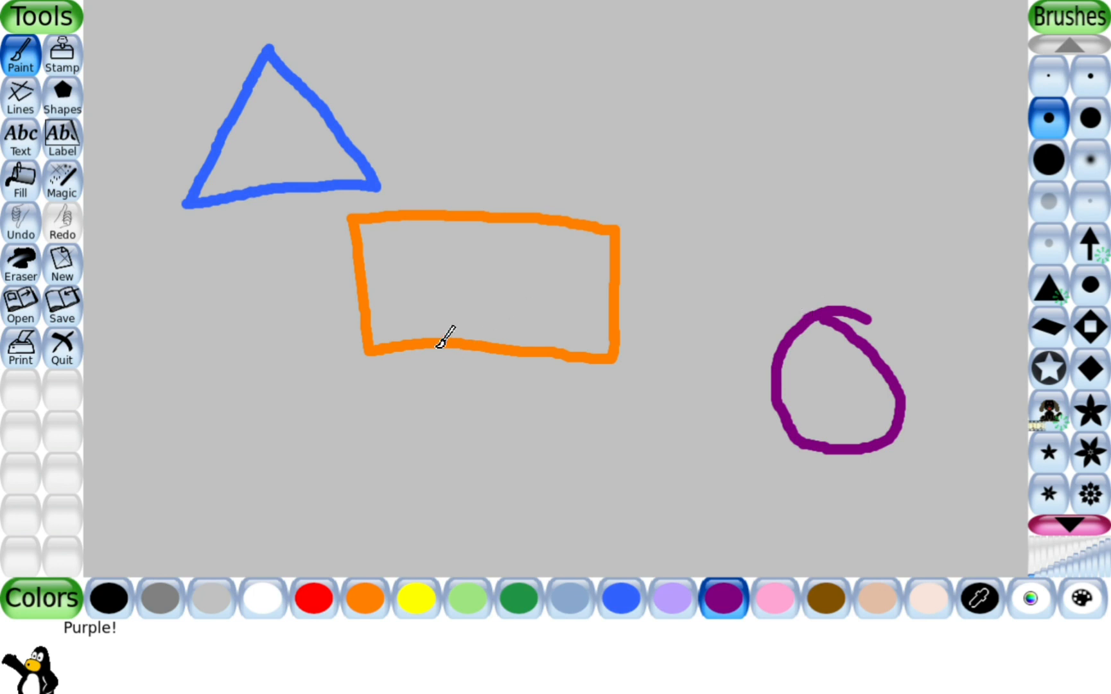
left_click(21, 221)
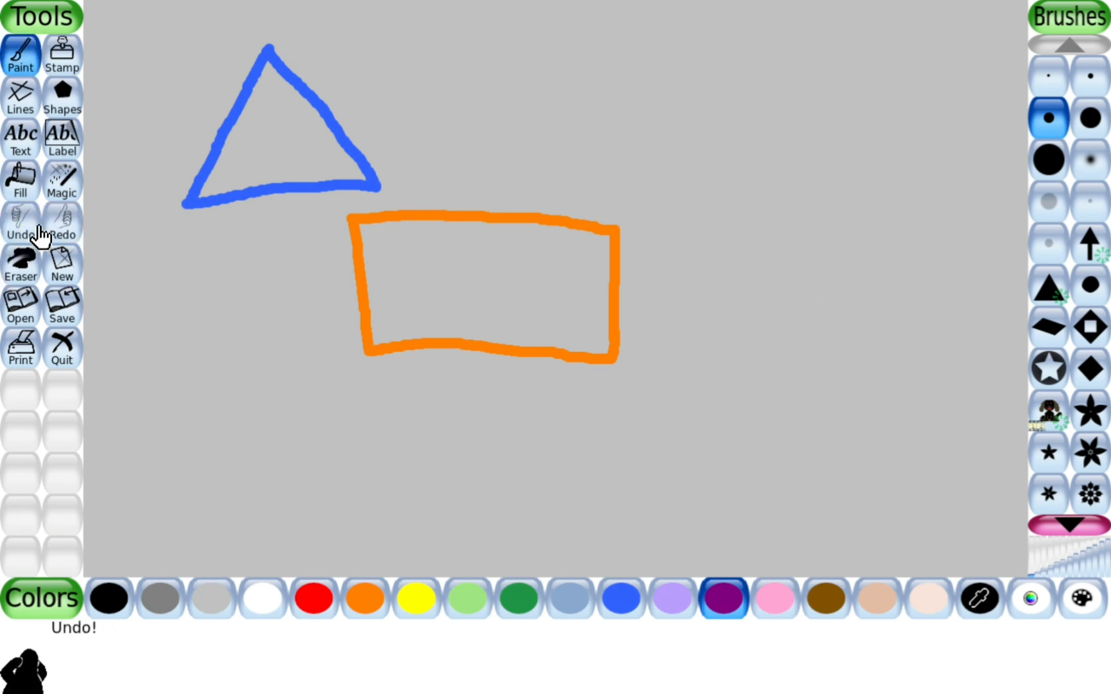
mouse_move(863, 344)
left_mouse_down()
mouse_move(811, 367)
mouse_move(802, 406)
mouse_move(819, 444)
mouse_move(860, 454)
mouse_move(907, 434)
mouse_move(916, 416)
mouse_move(898, 369)
mouse_move(858, 341)
left_mouse_up()
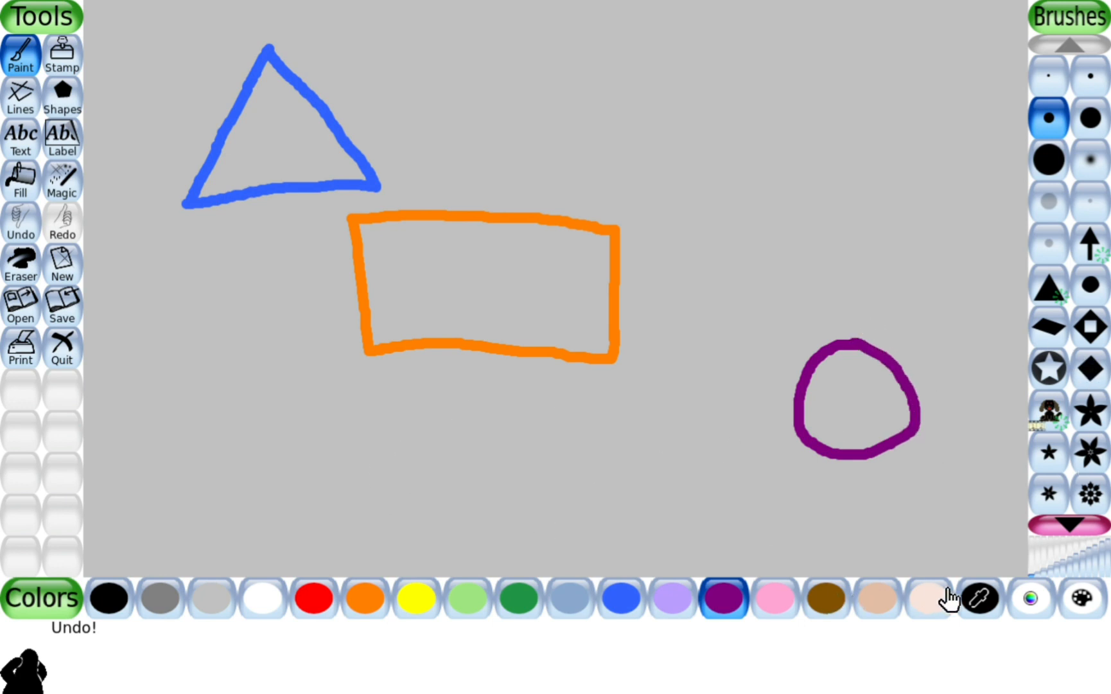
Set the custom colour to a bright violet from the colour spectrum, and test it with a short stroke that is undone.
left_click(1030, 604)
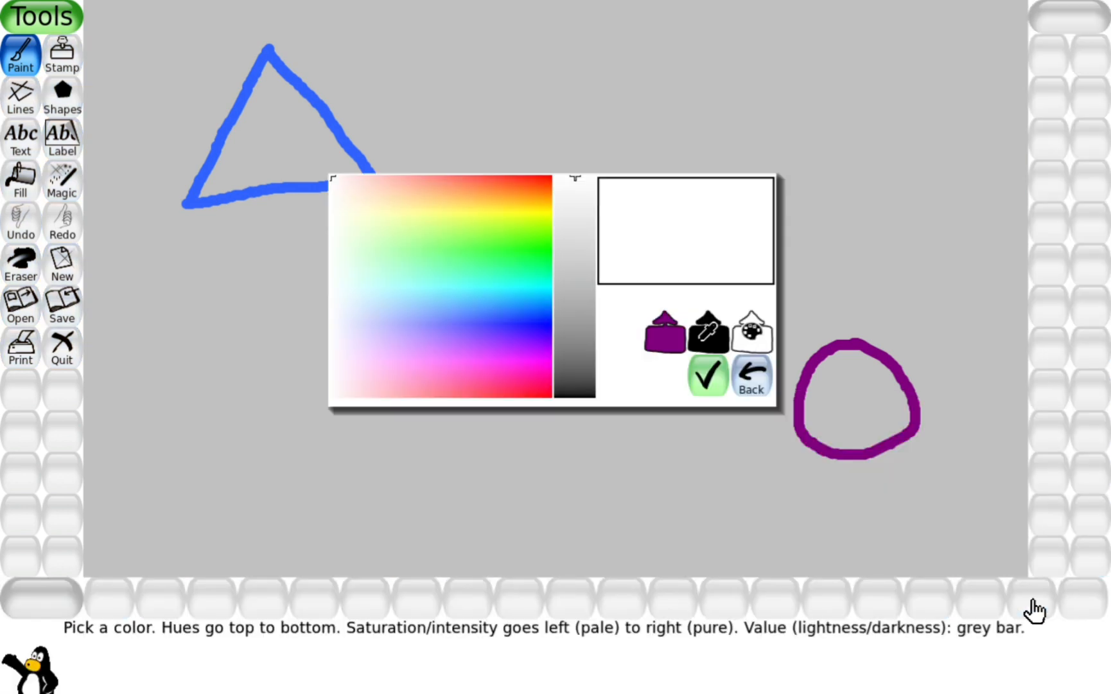
left_click(575, 372)
left_click(548, 317)
left_click(546, 306)
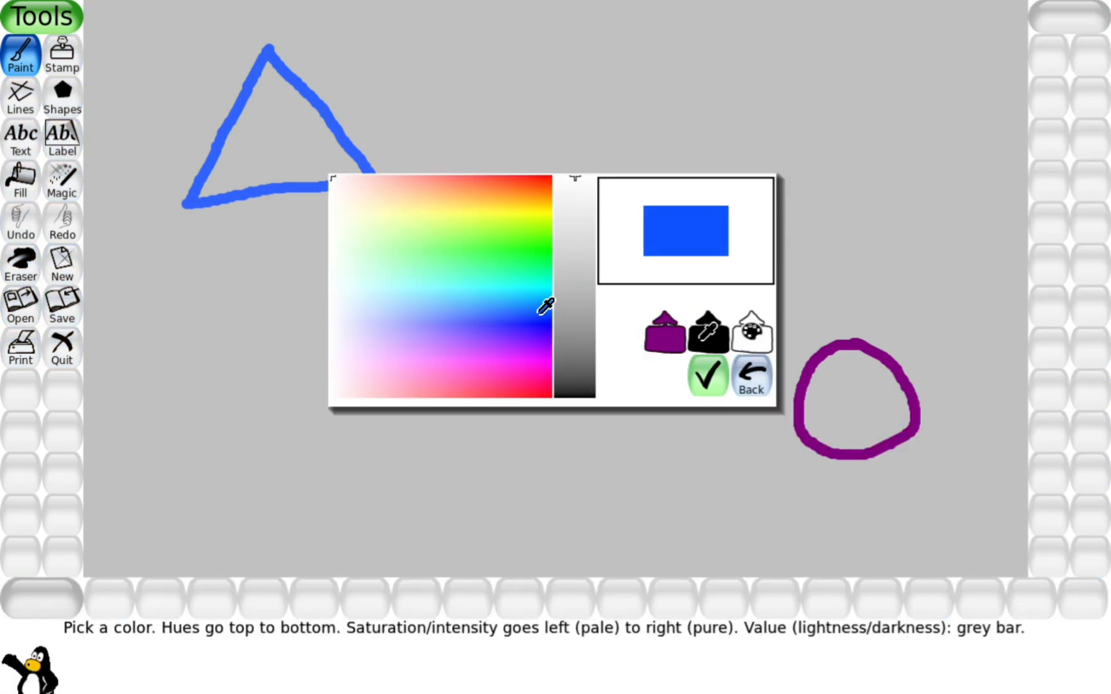
left_click_drag(546, 307, 501, 210)
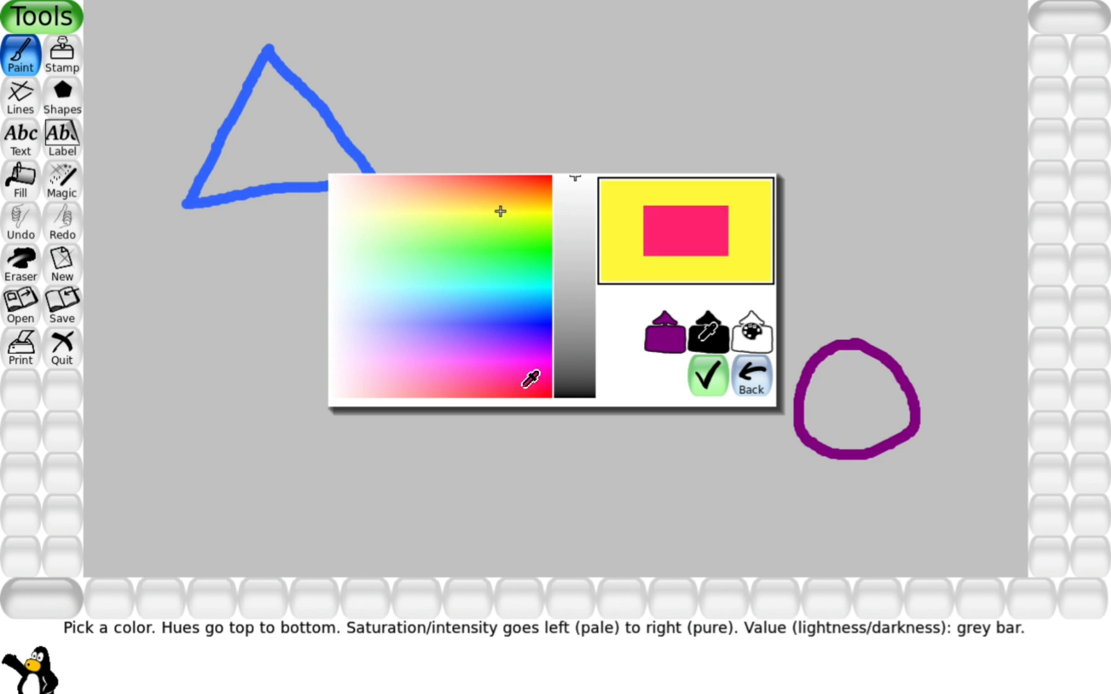
left_click(532, 346)
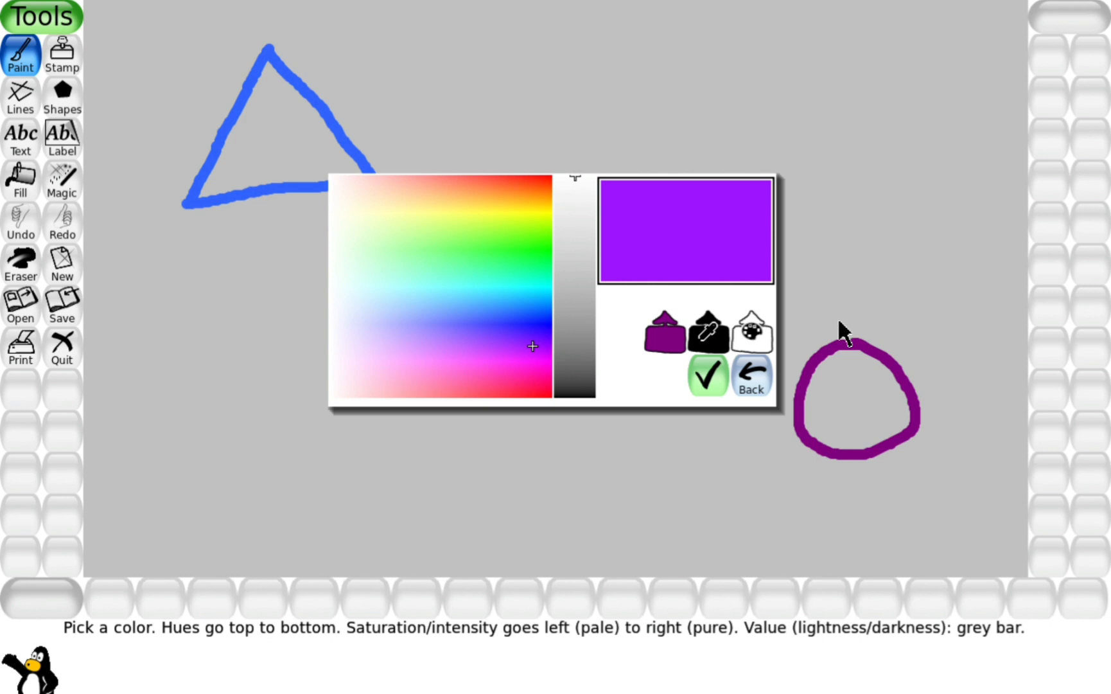
left_click(707, 376)
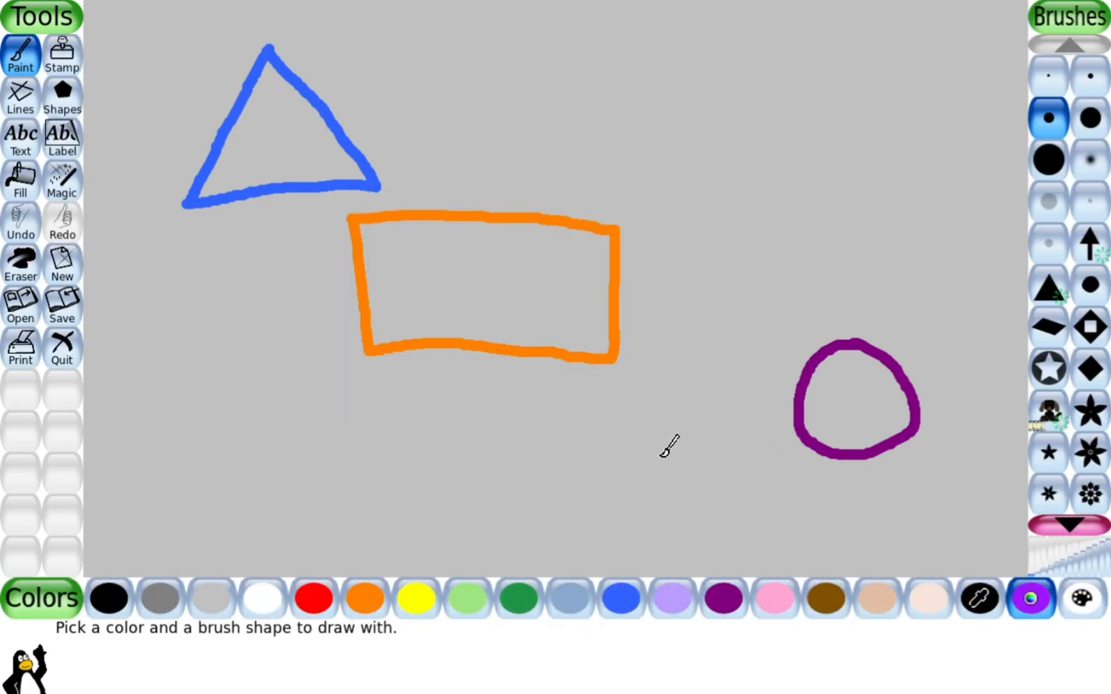
left_click_drag(661, 455, 674, 416)
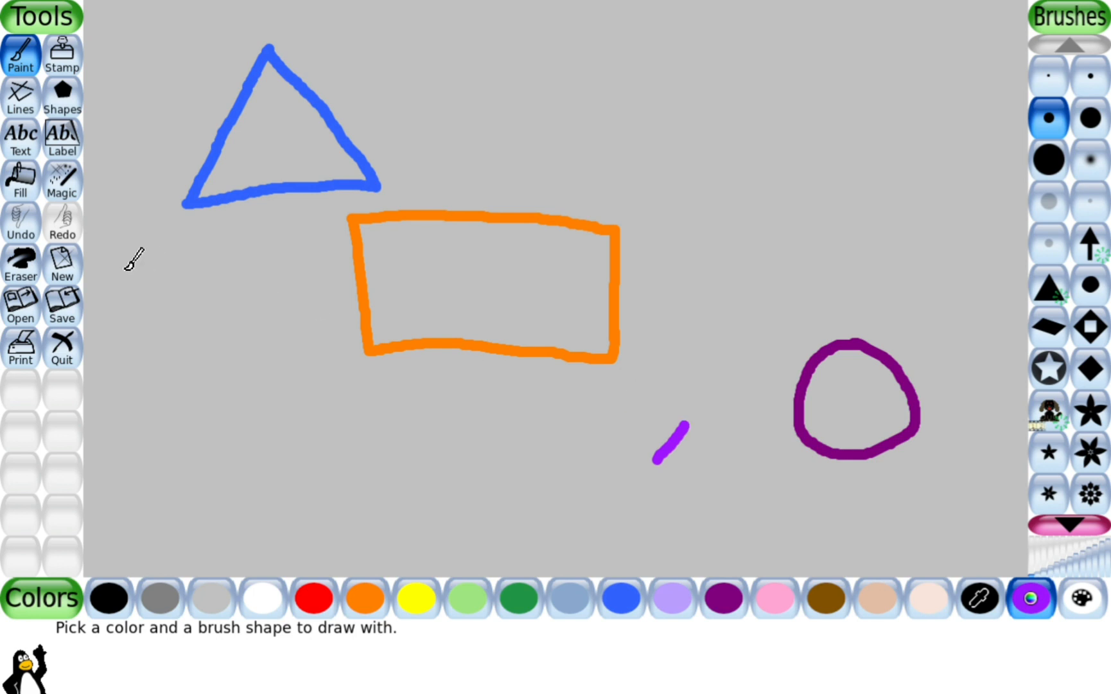
left_click(22, 233)
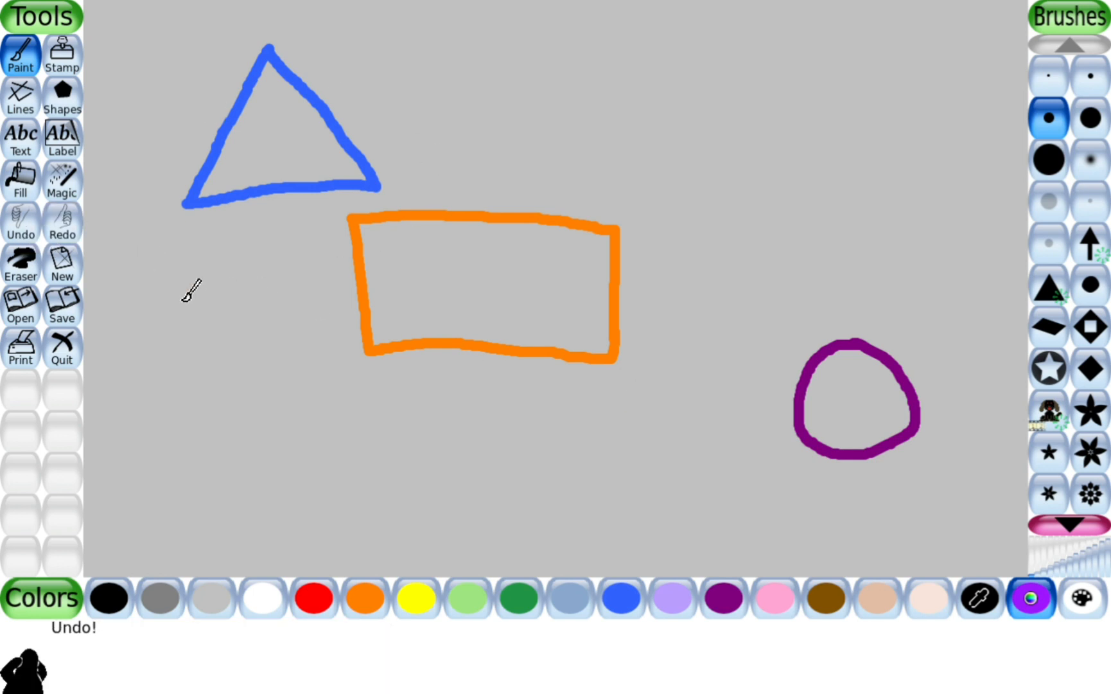
Save the picture of the three shapes and open the saved frog picture.
left_click(70, 323)
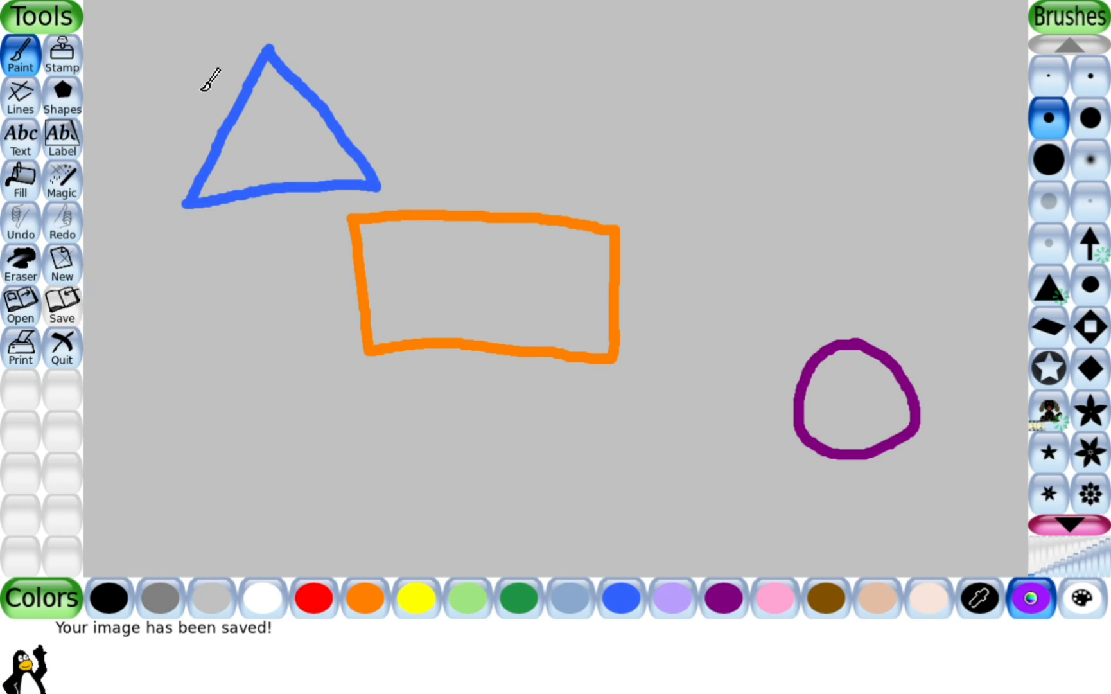
left_click(23, 307)
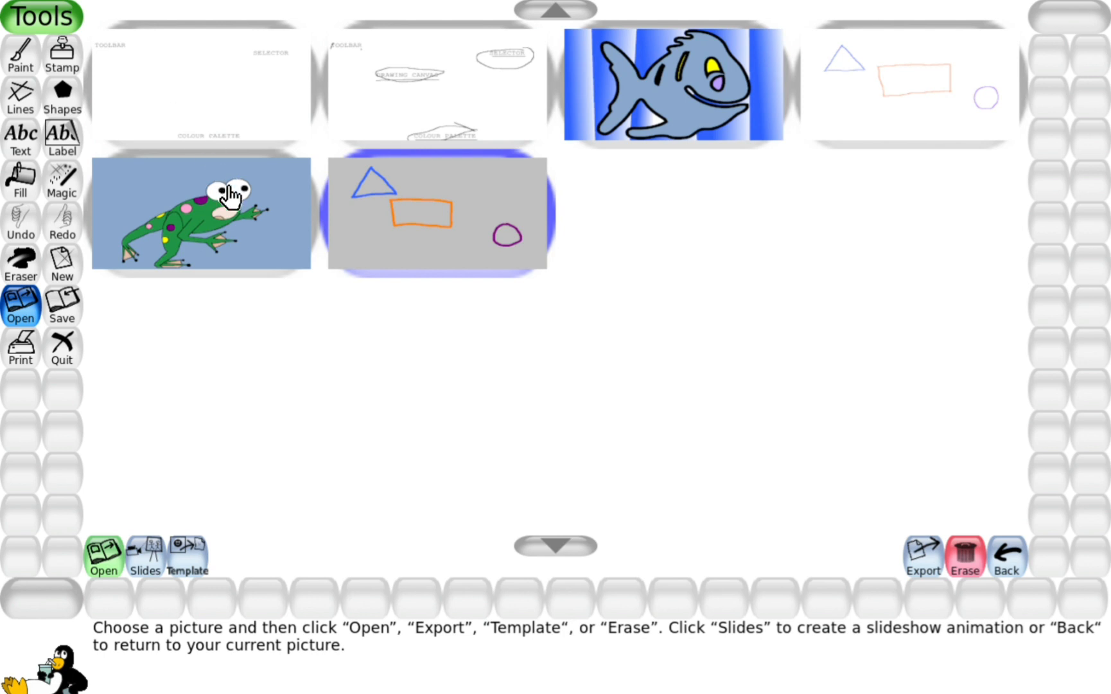
left_click(230, 226)
left_click(230, 227)
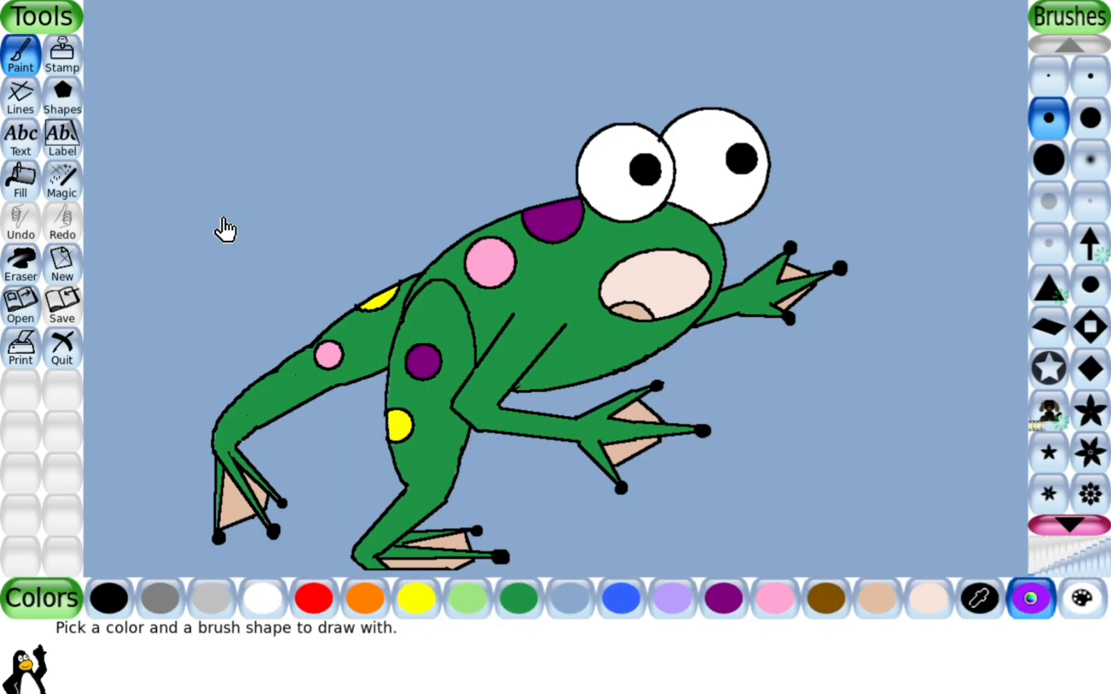
Reopen the saved picture with the blue triangle, orange rectangle and purple circle, and start quitting the program.
left_click(25, 311)
left_click(452, 244)
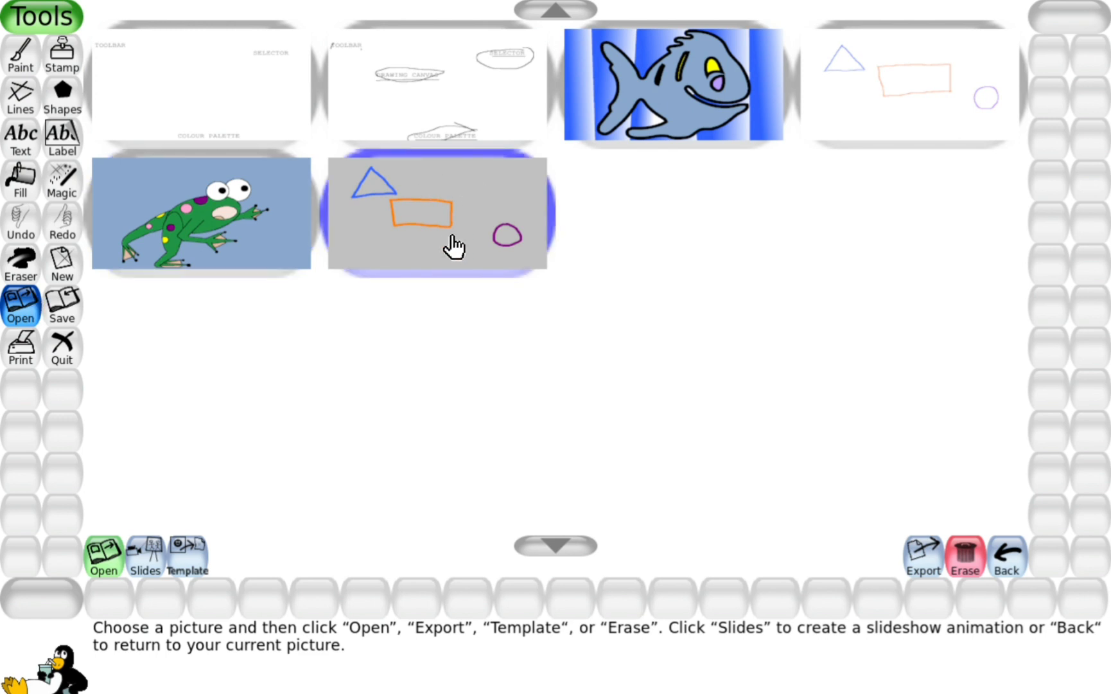
left_click(452, 246)
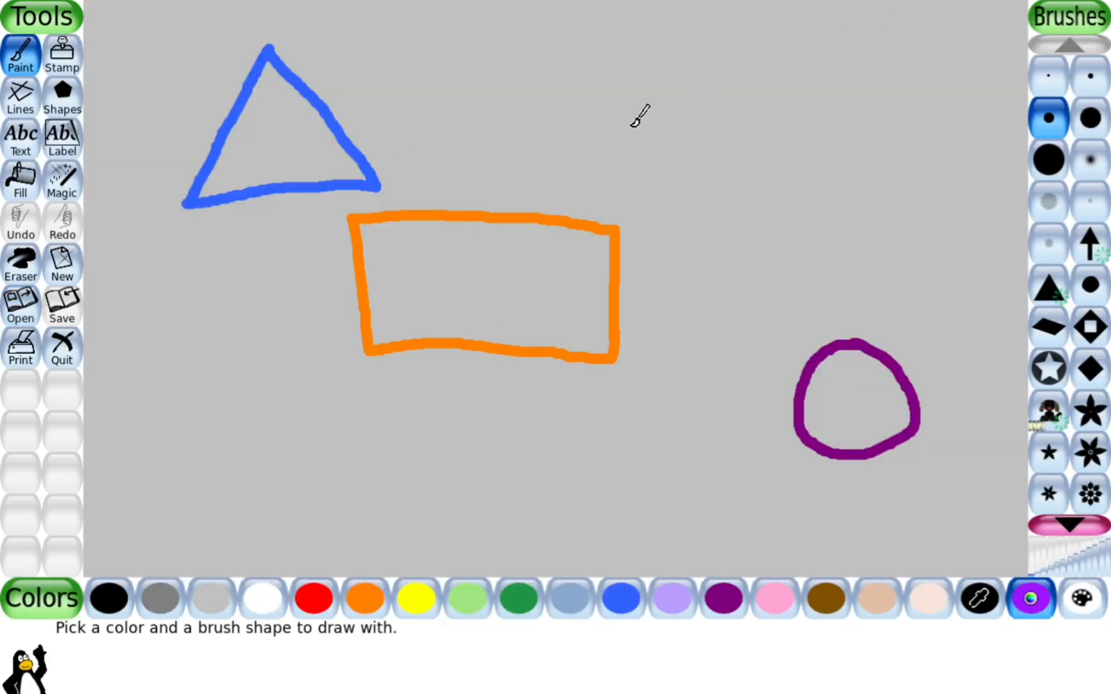
left_click(67, 352)
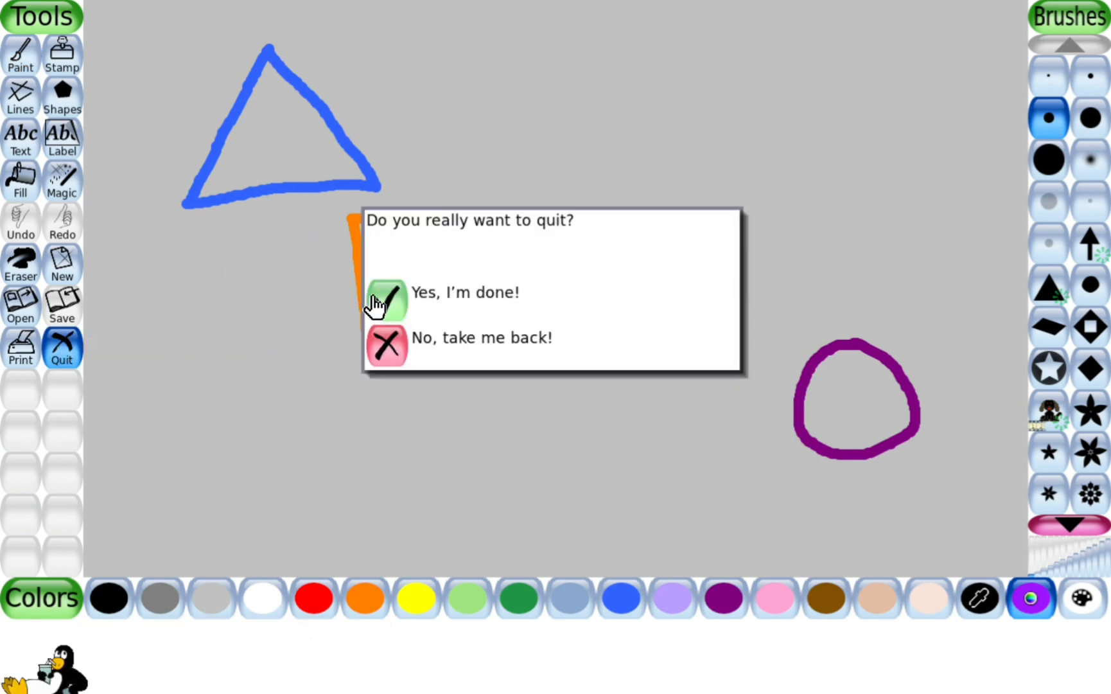